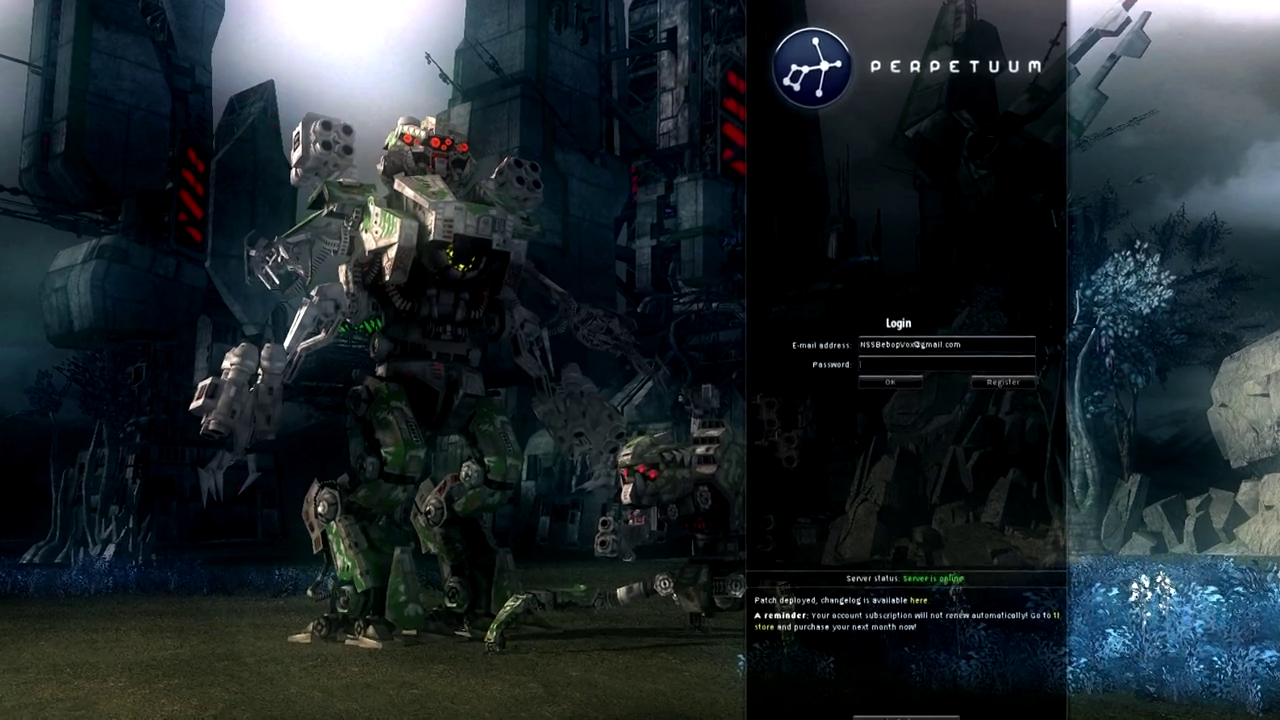
pyautogui.write('*****')
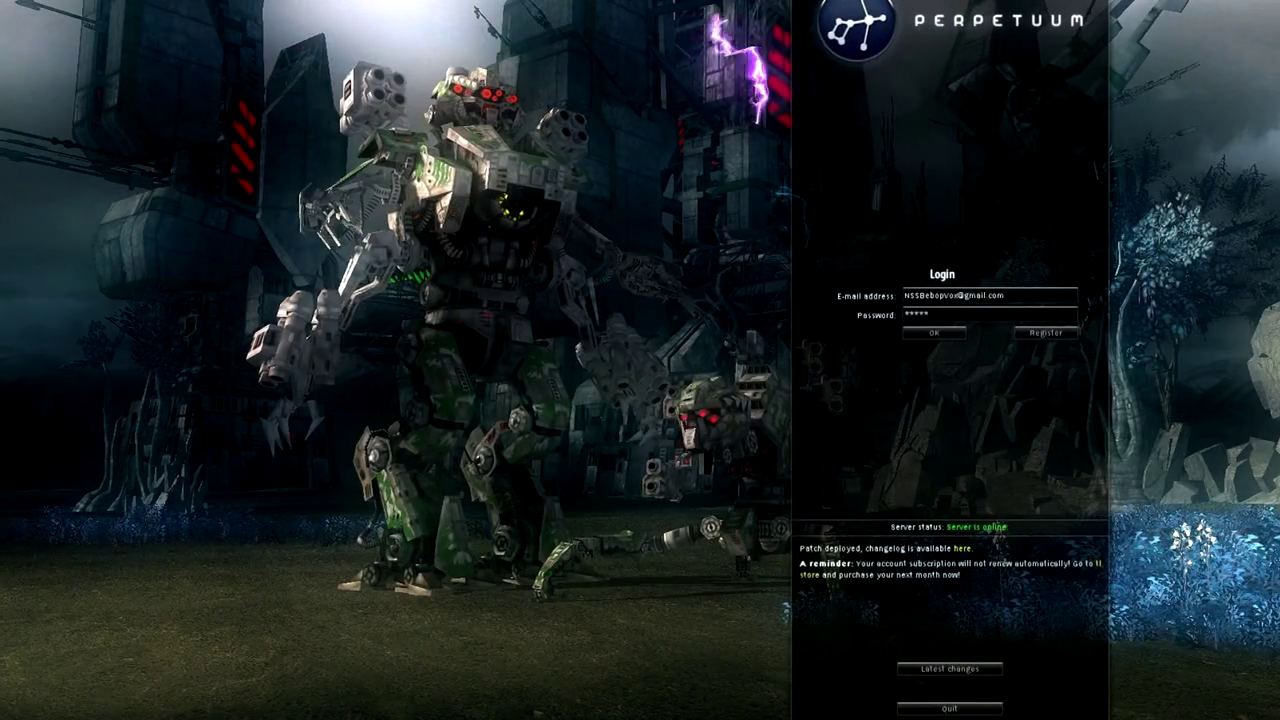
pyautogui.write('**')
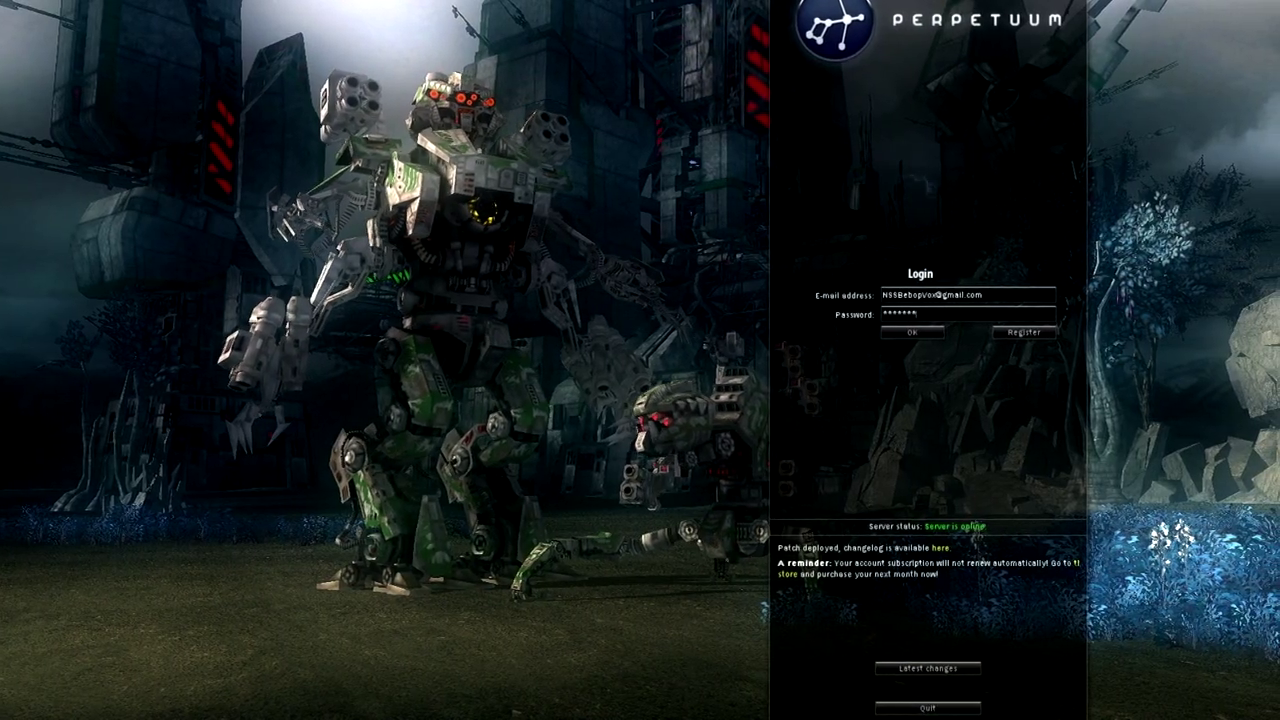
# Log in with the entered password and start creating a new agent
pyautogui.press('Return')
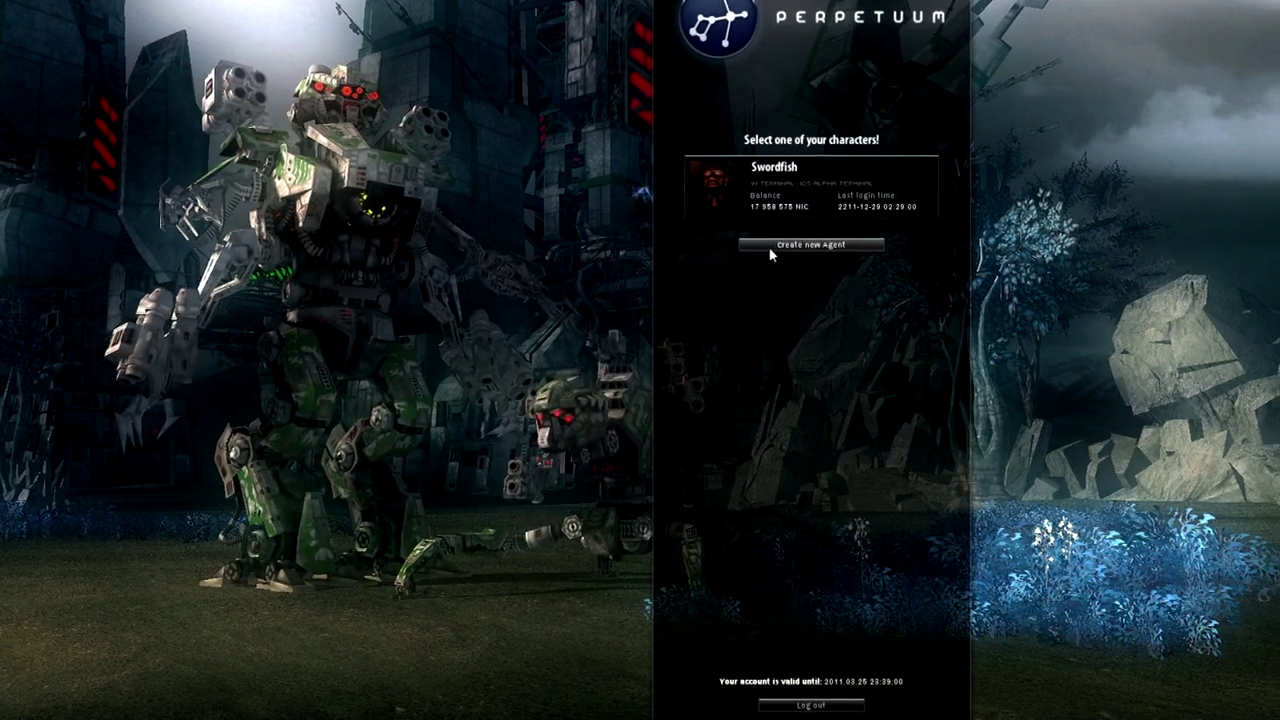
pyautogui.click(771, 248)
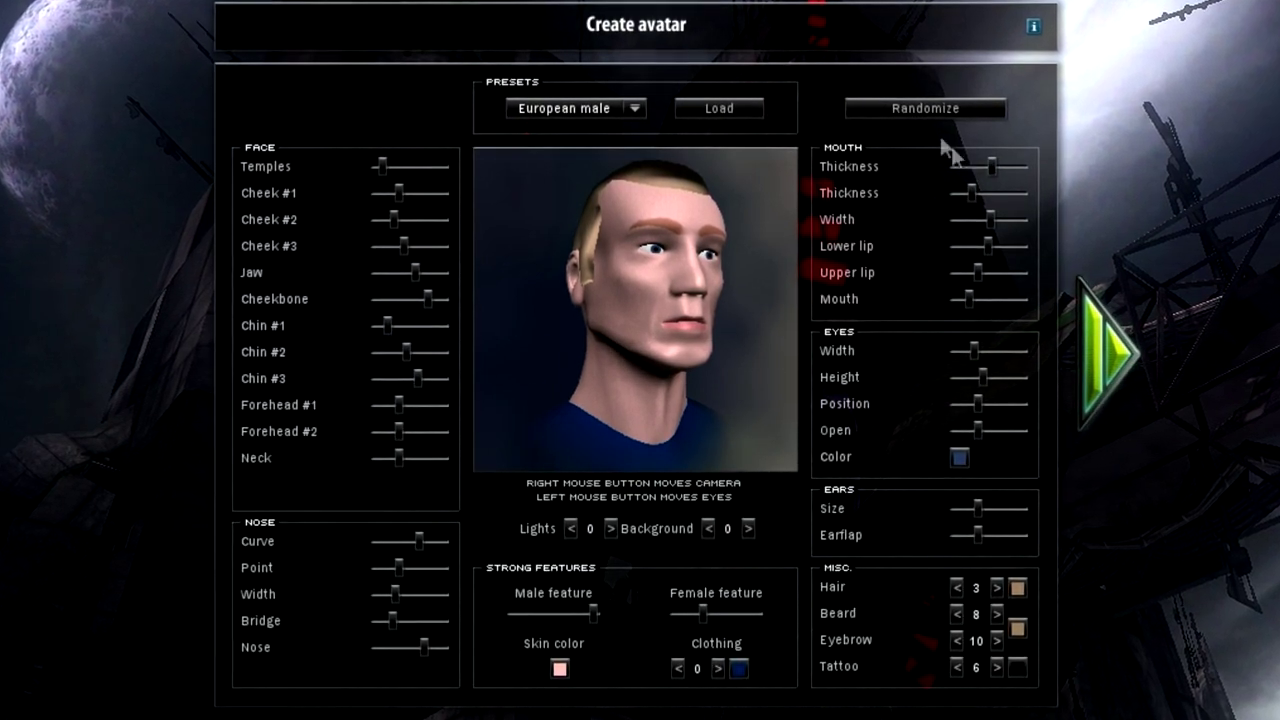
# Randomize the avatar's face, raise Cheek #2 slightly, max out Chin #3, and adjust Forehead #1
pyautogui.click(910, 103)
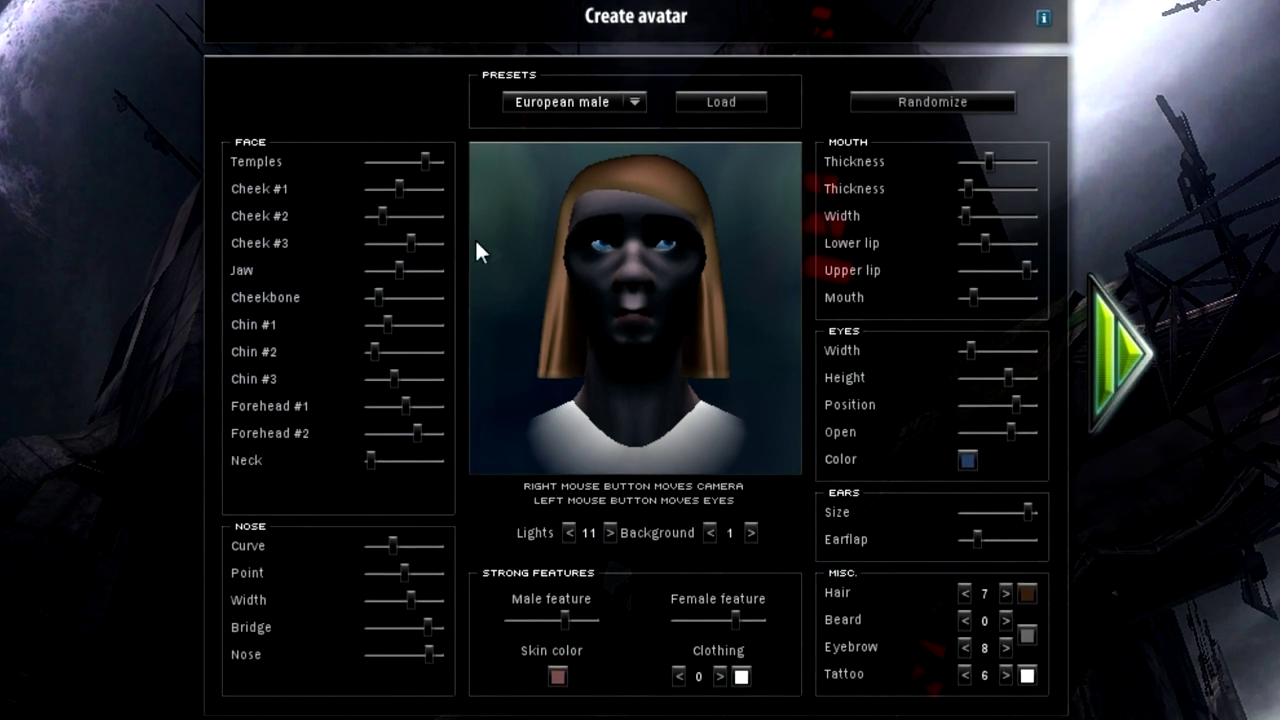
pyautogui.moveTo(383, 215)
pyautogui.mouseDown()
pyautogui.moveTo(420, 216)
pyautogui.moveTo(390, 243)
pyautogui.mouseUp()
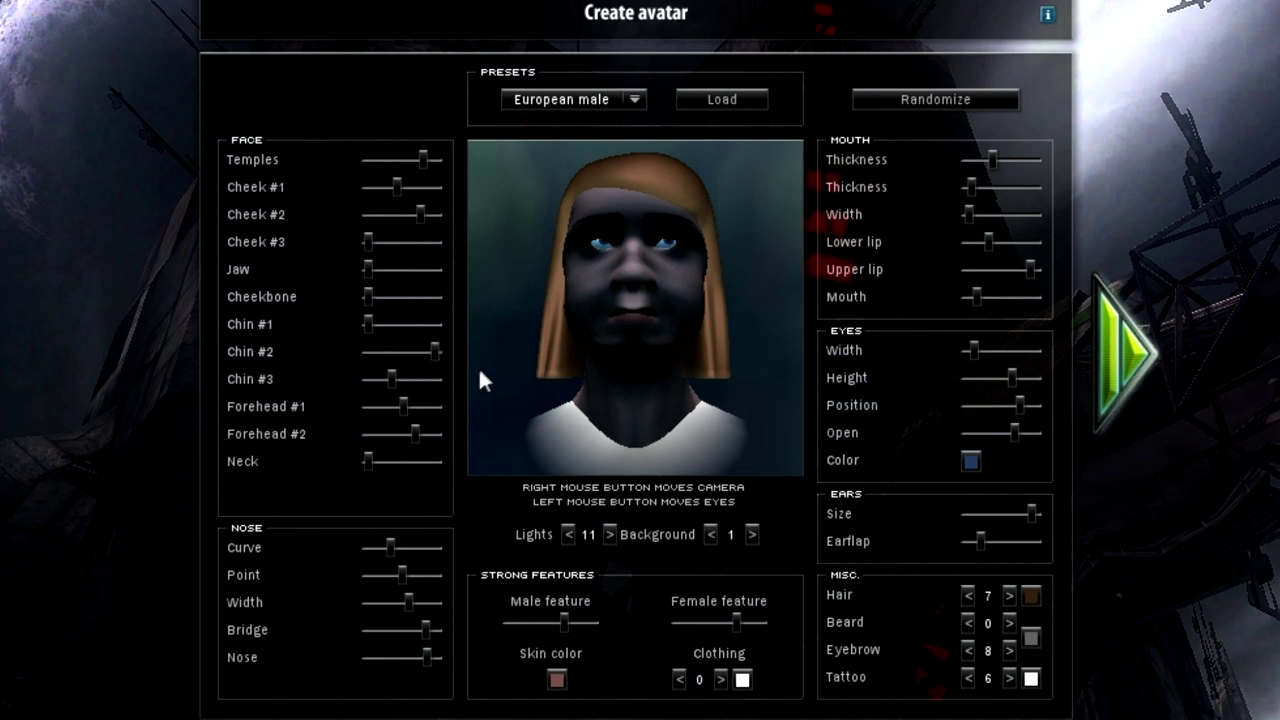
pyautogui.moveTo(391, 379)
pyautogui.mouseDown()
pyautogui.moveTo(436, 380)
pyautogui.moveTo(429, 407)
pyautogui.mouseUp()
pyautogui.moveTo(422, 159)
pyautogui.mouseDown()
pyautogui.moveTo(370, 160)
pyautogui.moveTo(418, 159)
pyautogui.mouseUp()
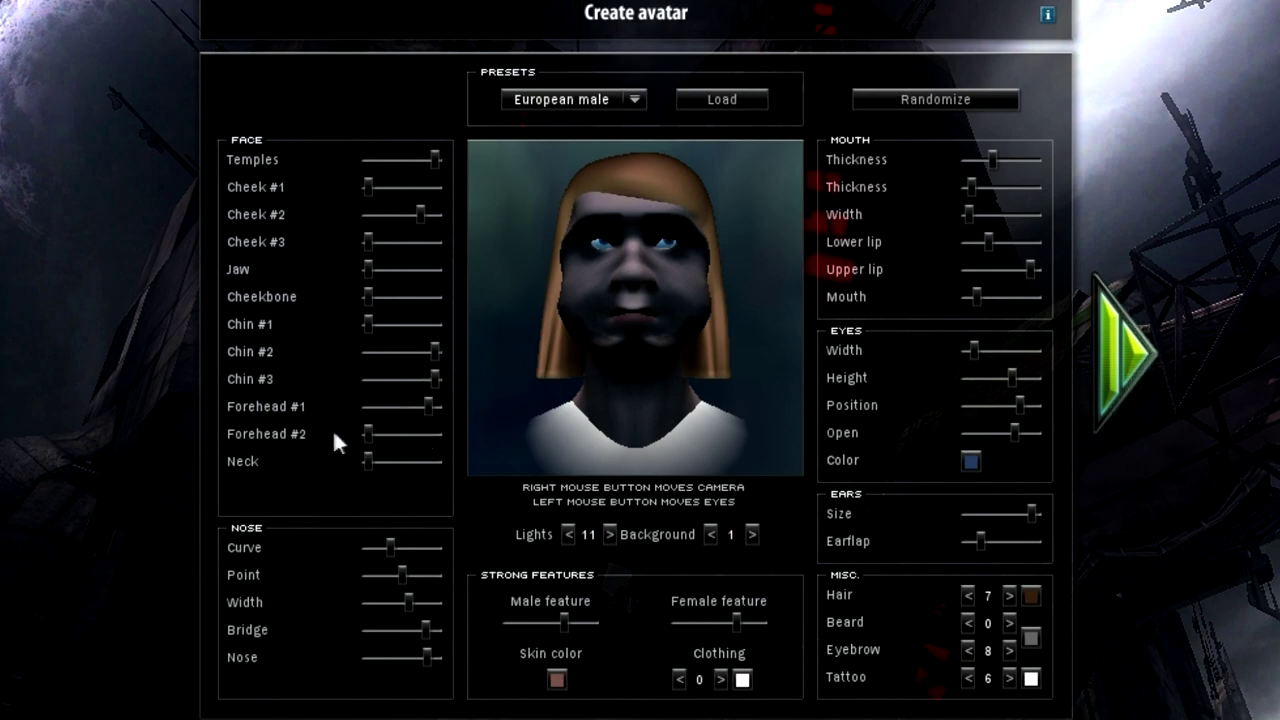
pyautogui.click(600, 99)
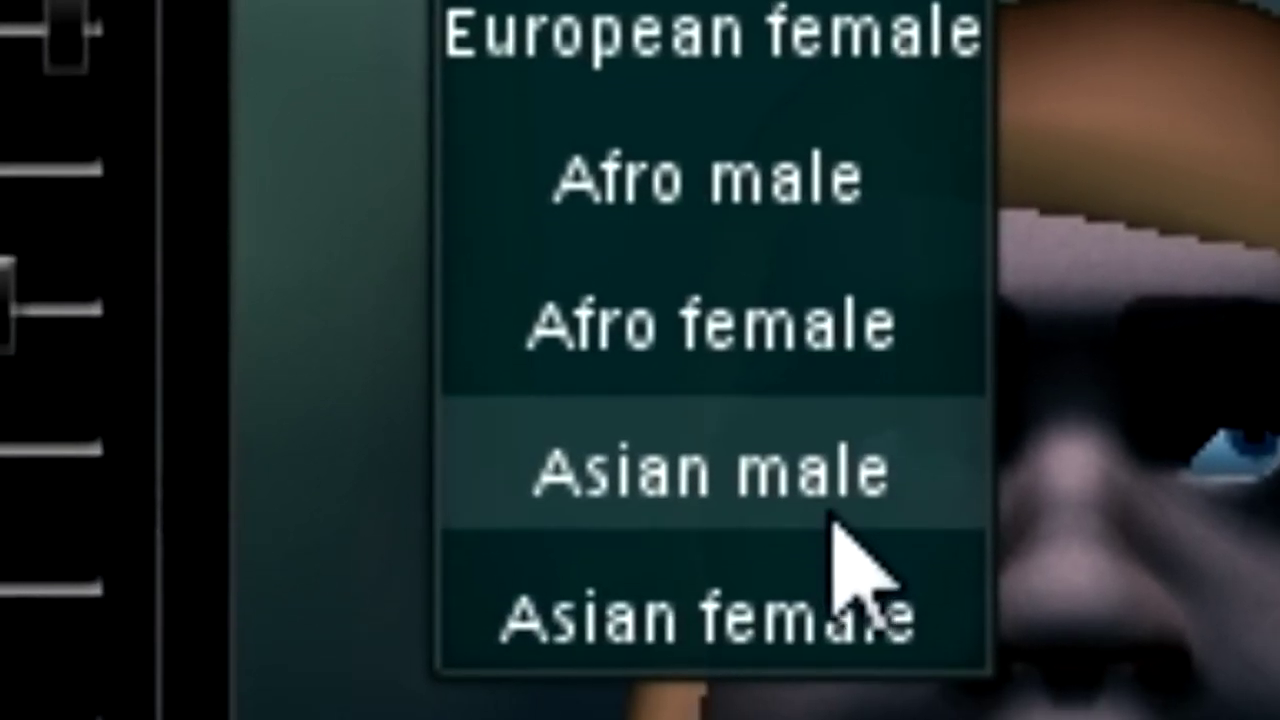
# Load the Asian male face preset and reduce the Cheek #1 shape
pyautogui.click(831, 514)
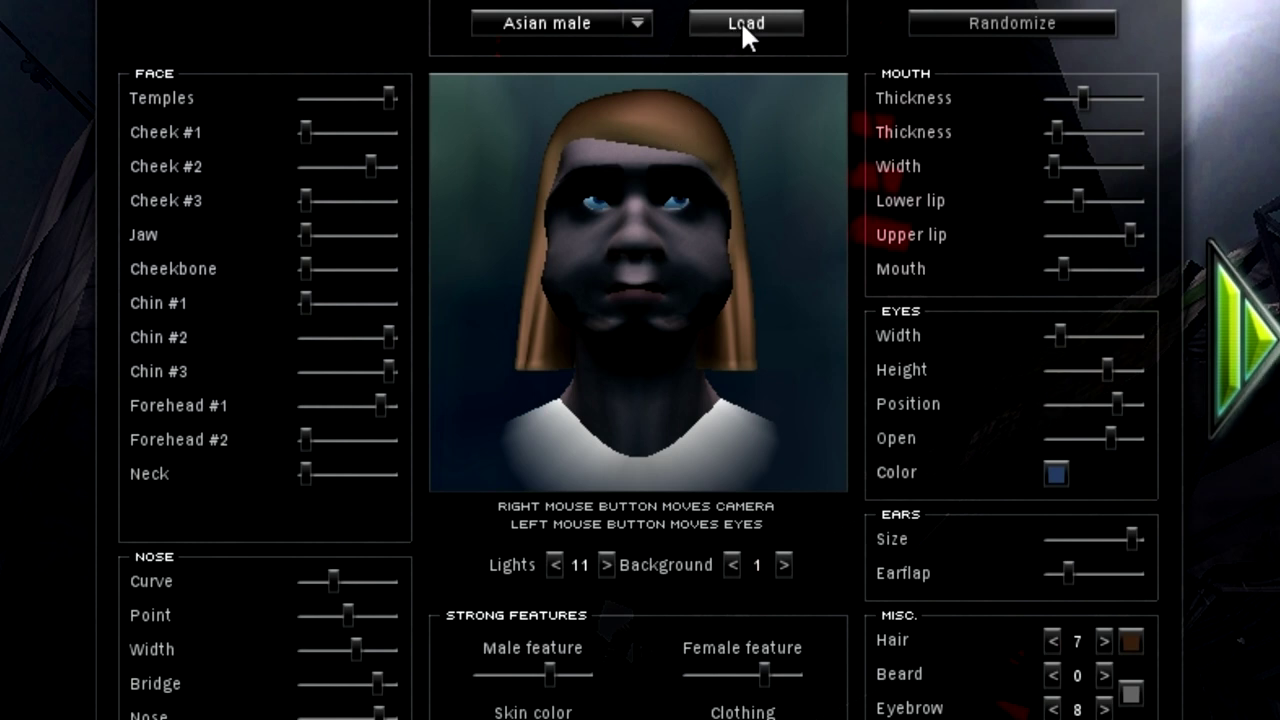
pyautogui.click(746, 36)
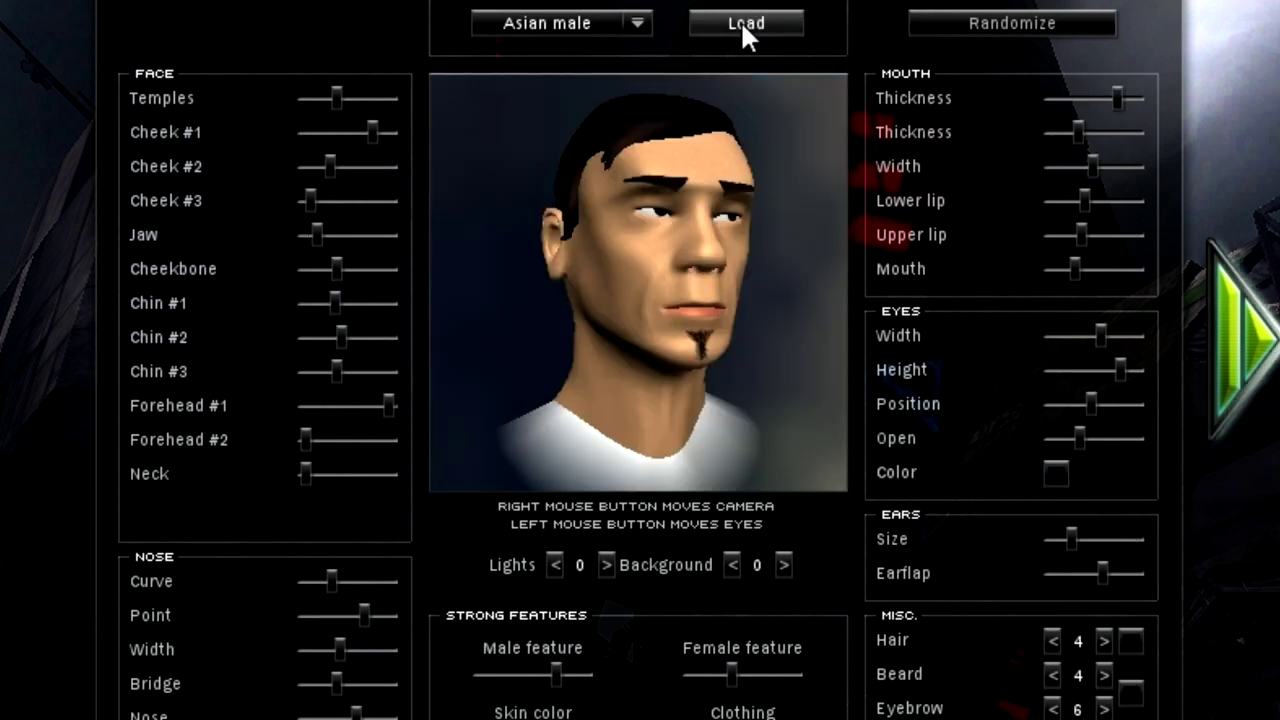
pyautogui.moveTo(347, 143); pyautogui.dragTo(298, 144)
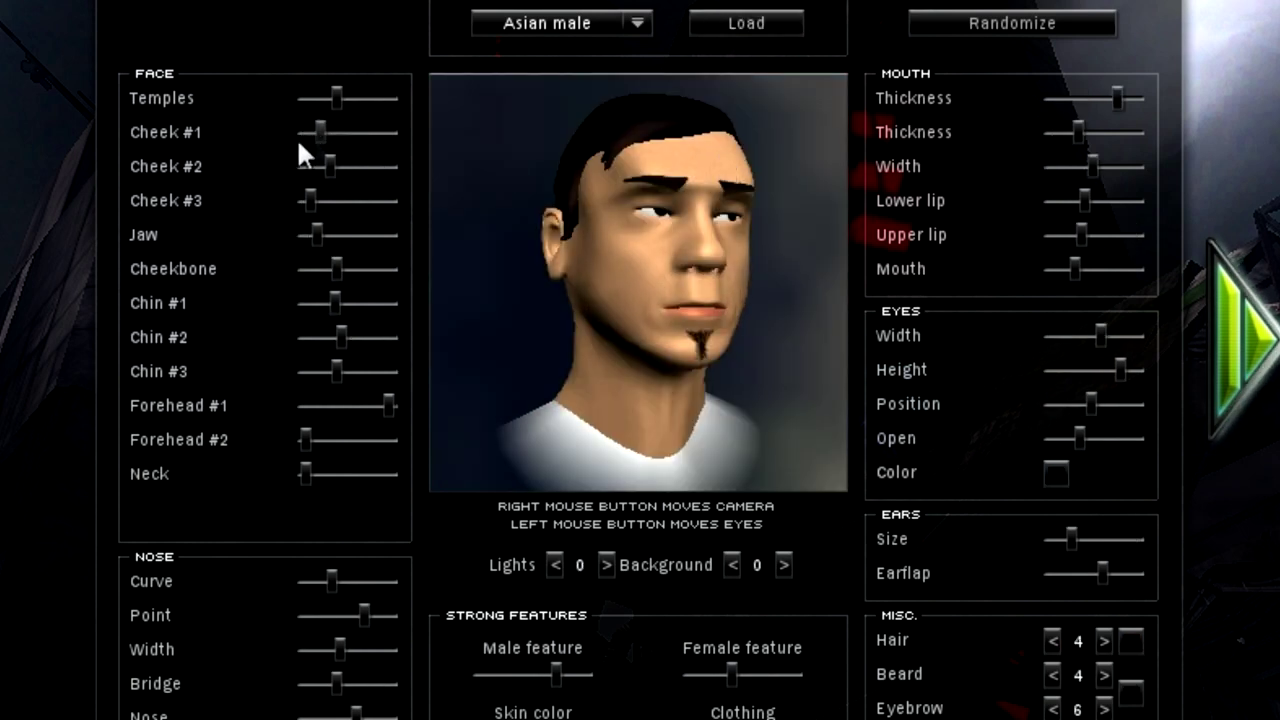
# Reroll the avatar until a red-haired face appears, then give it pale skin
pyautogui.click(955, 30)
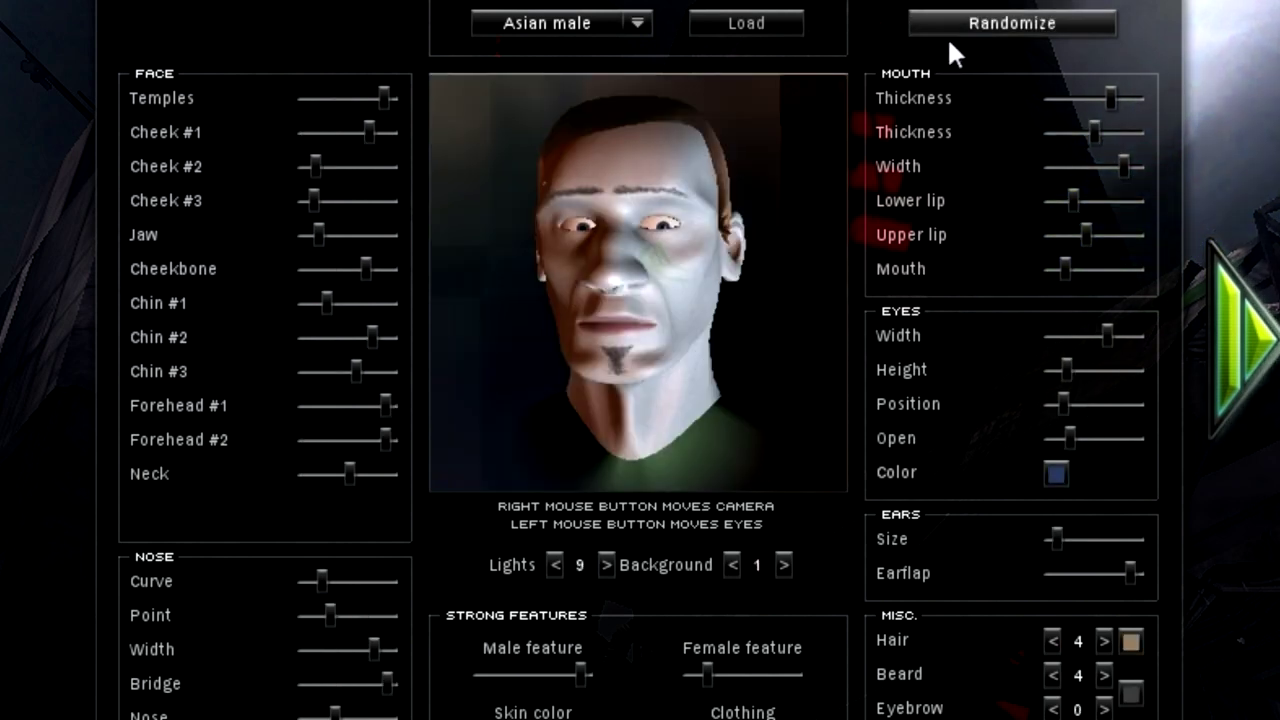
pyautogui.click(958, 30)
pyautogui.click(964, 26)
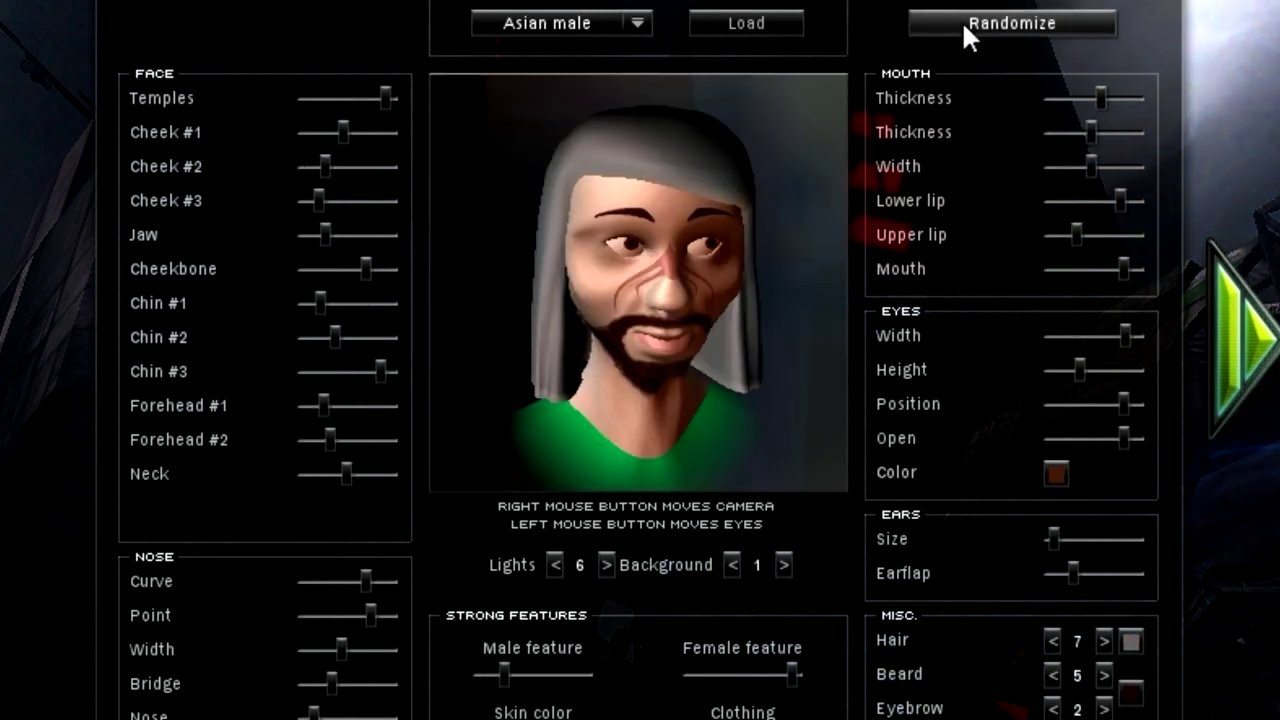
pyautogui.click(964, 27)
pyautogui.click(964, 26)
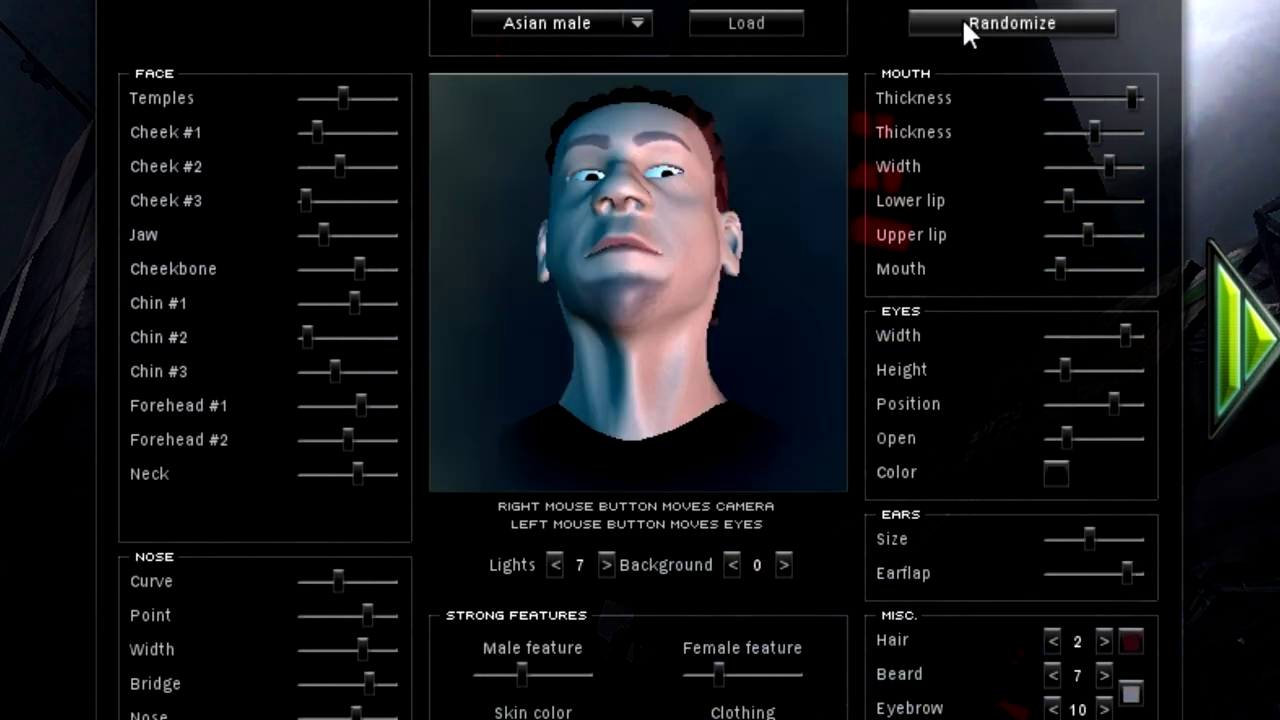
pyautogui.click(960, 14)
pyautogui.click(960, 14)
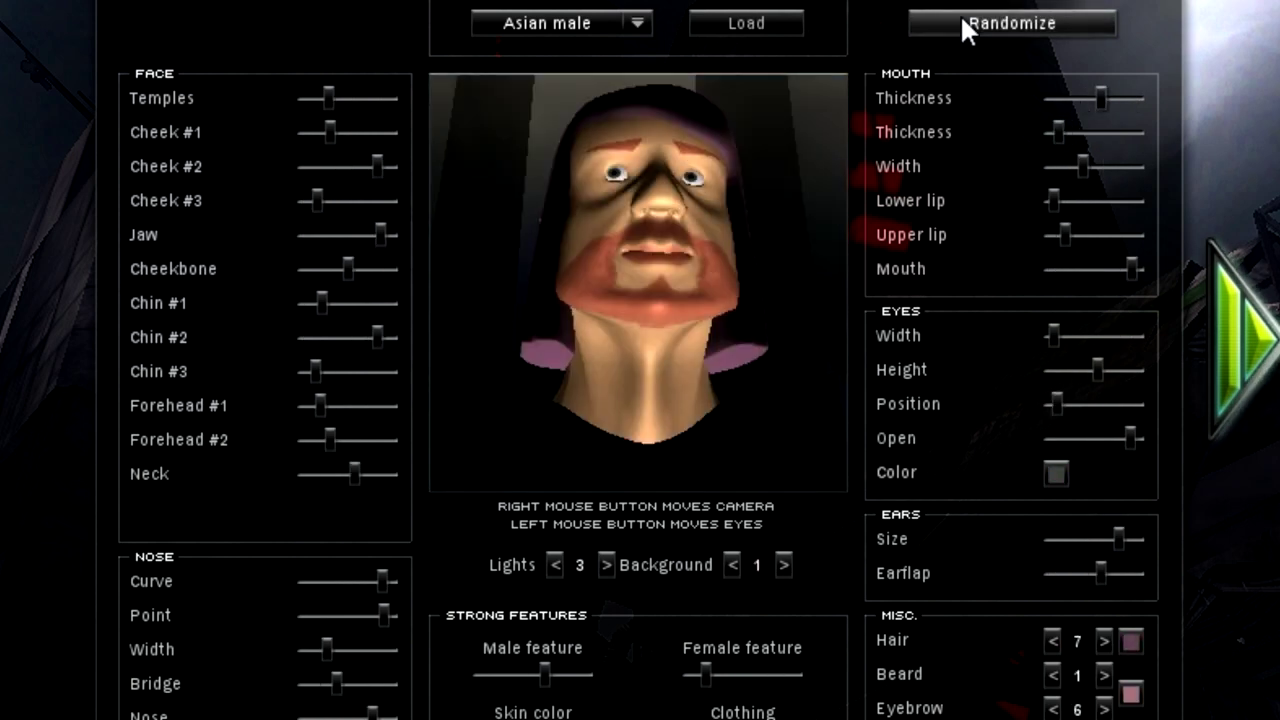
pyautogui.click(960, 14)
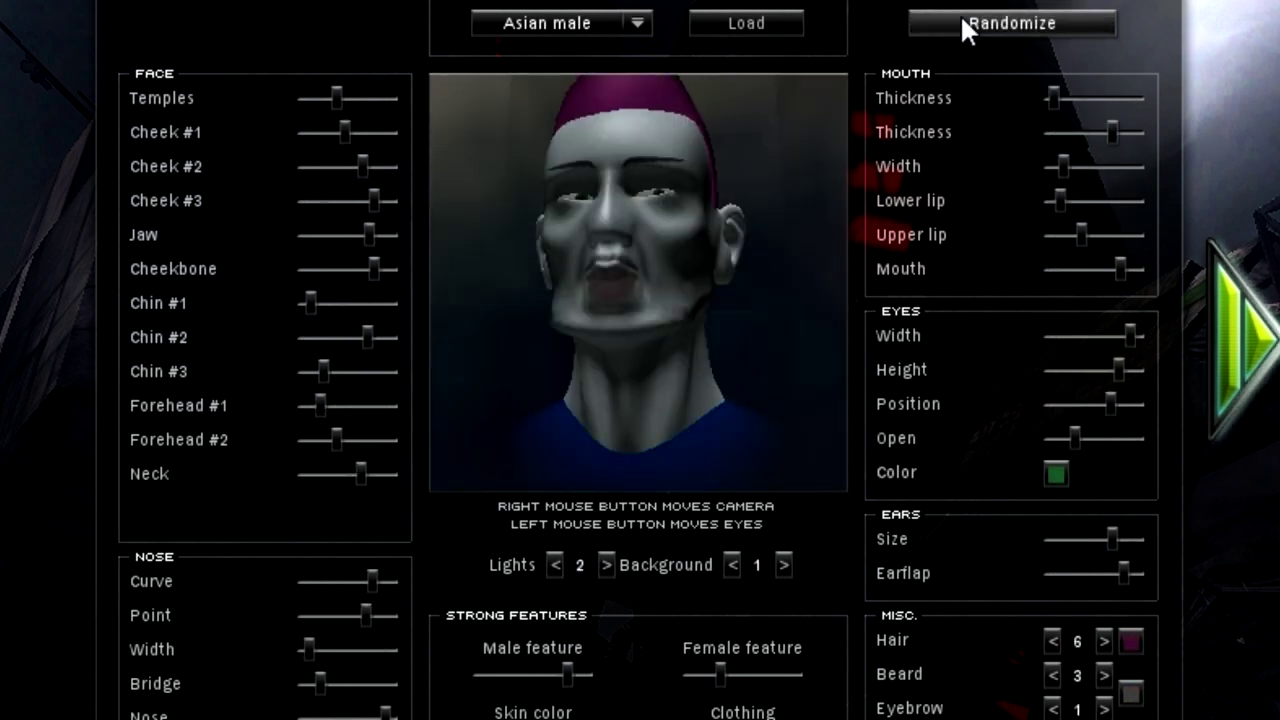
pyautogui.click(960, 14)
pyautogui.click(960, 14)
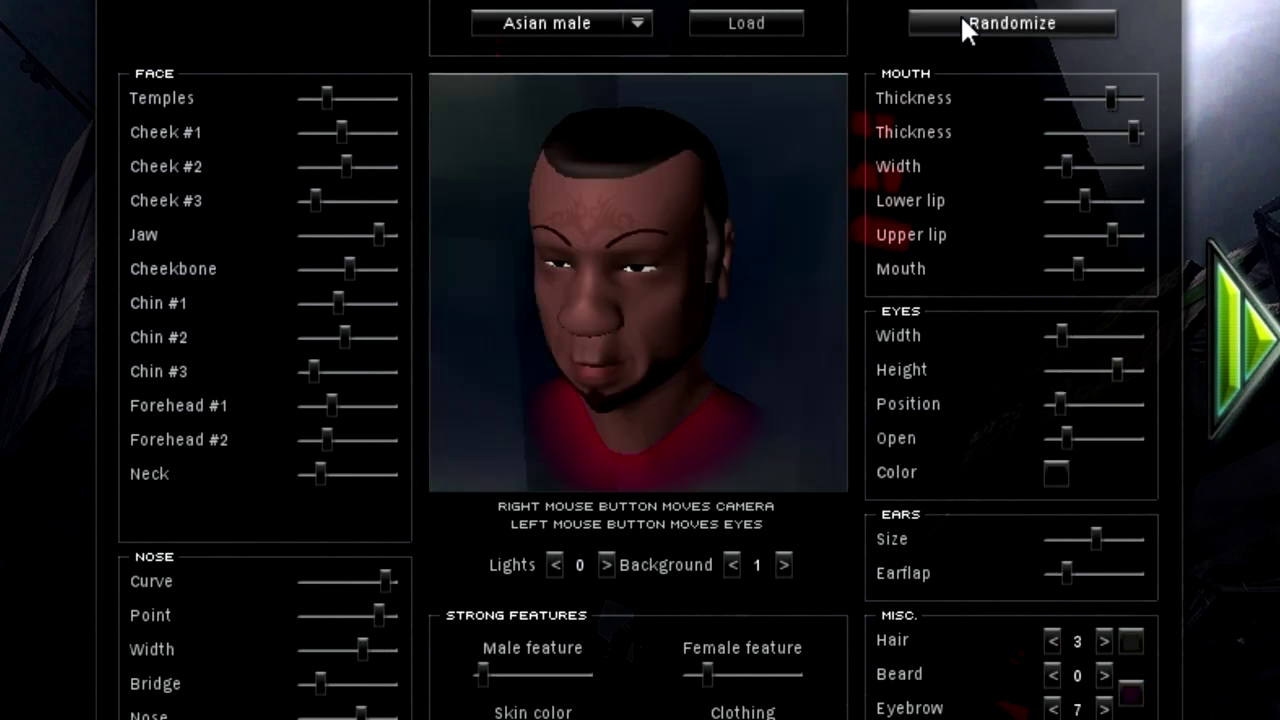
pyautogui.click(960, 14)
pyautogui.click(960, 14)
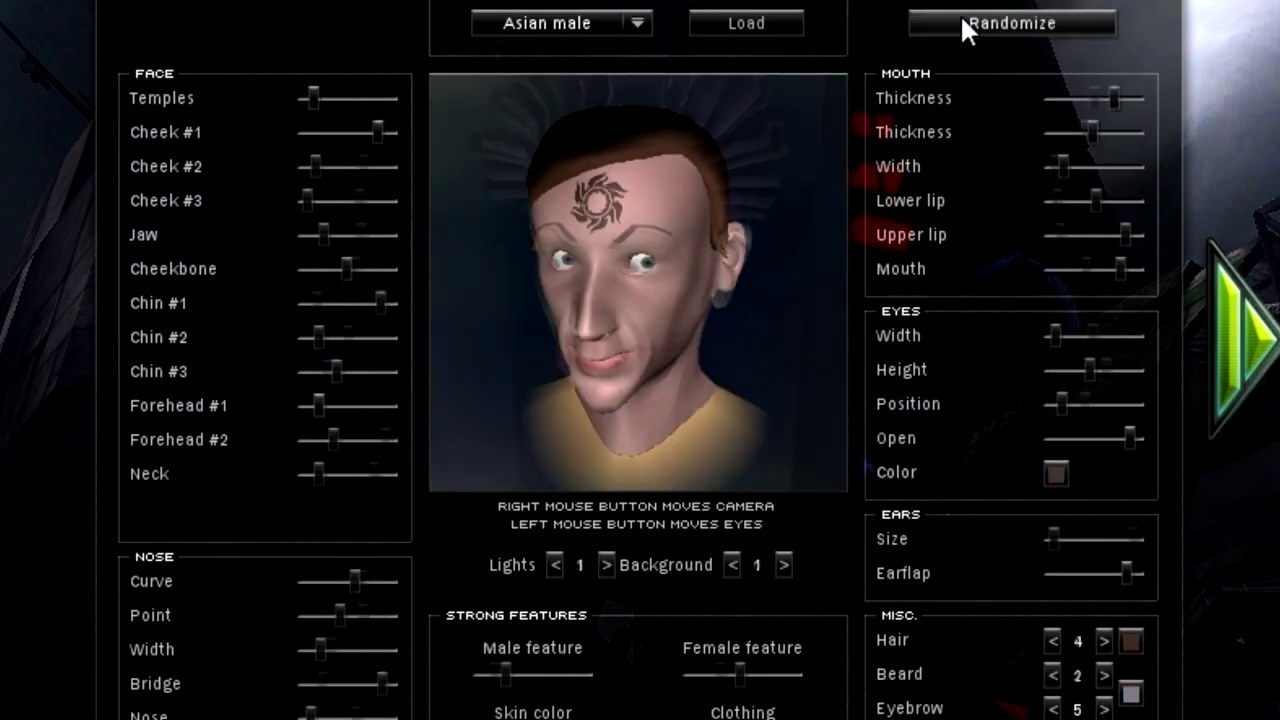
pyautogui.click(960, 14)
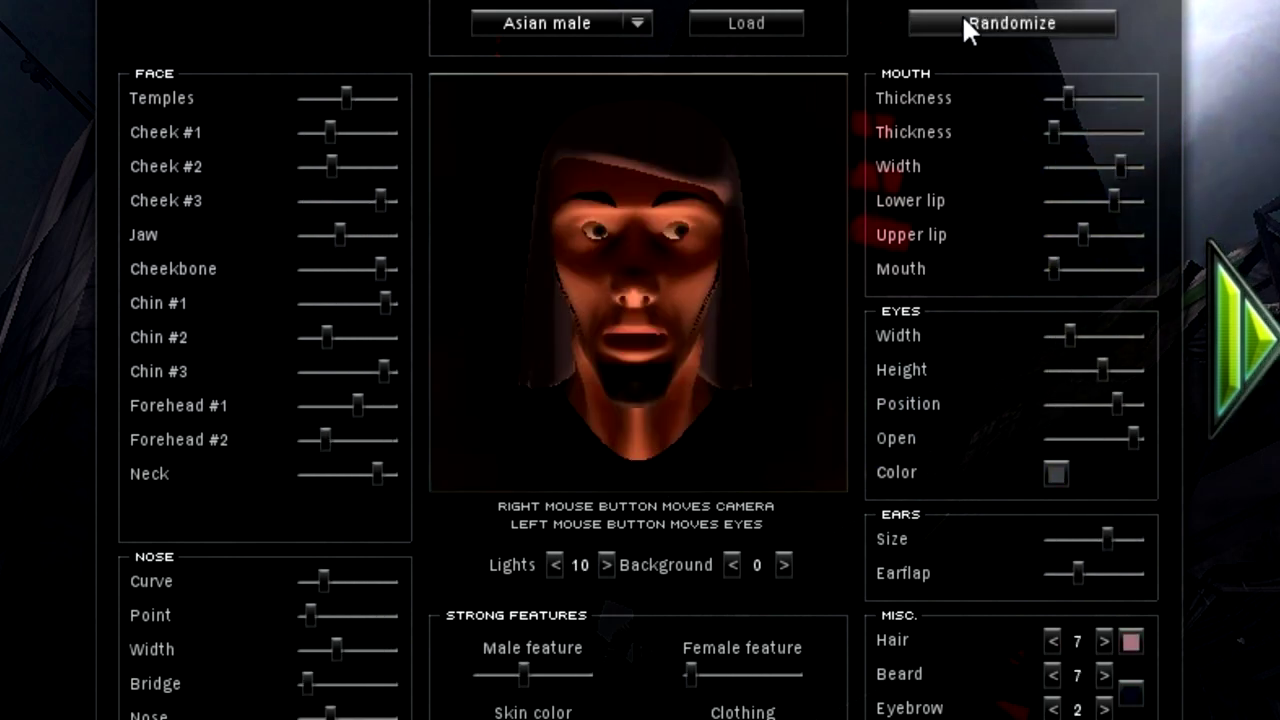
pyautogui.click(962, 14)
pyautogui.click(962, 14)
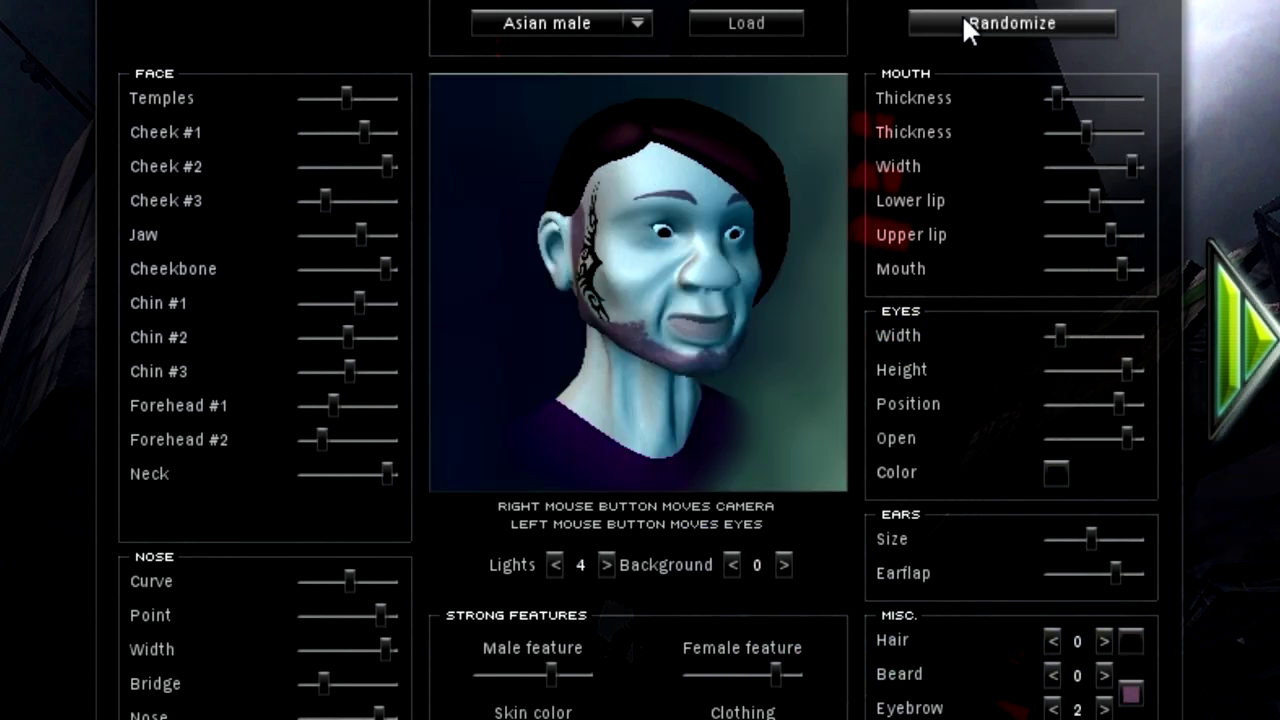
pyautogui.click(962, 14)
pyautogui.click(962, 14)
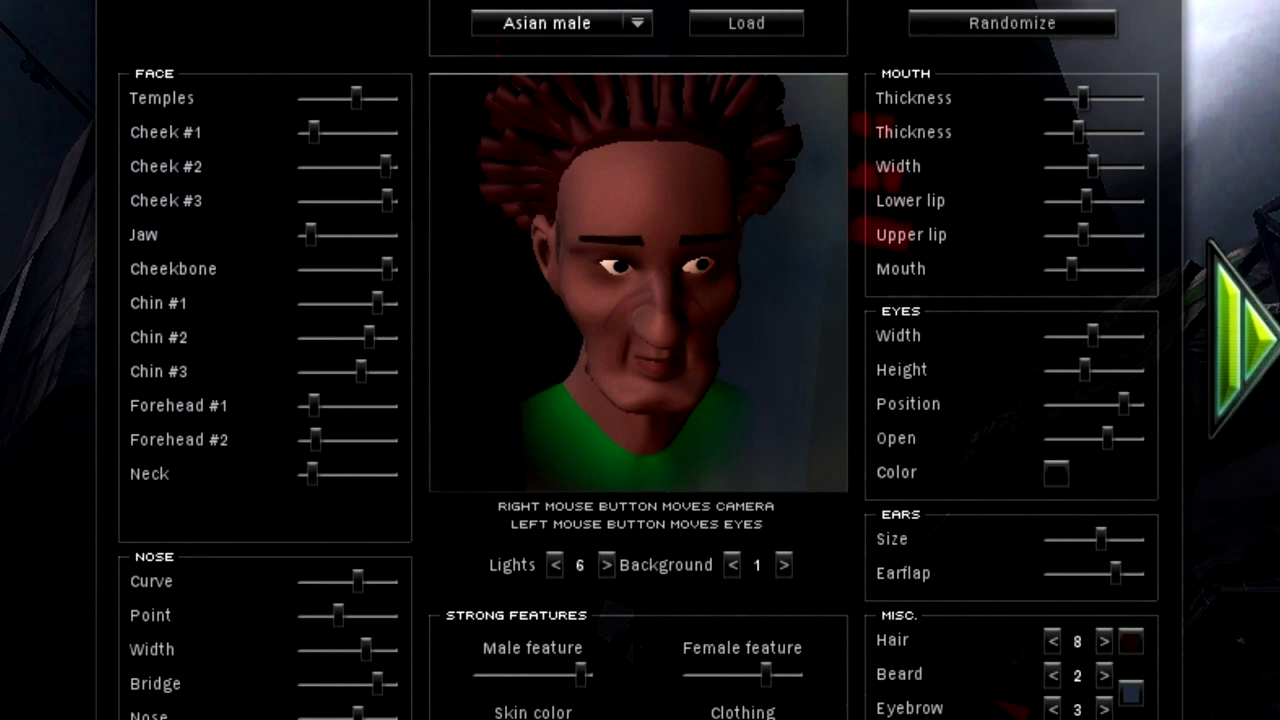
pyautogui.click(533, 715)
pyautogui.click(537, 430)
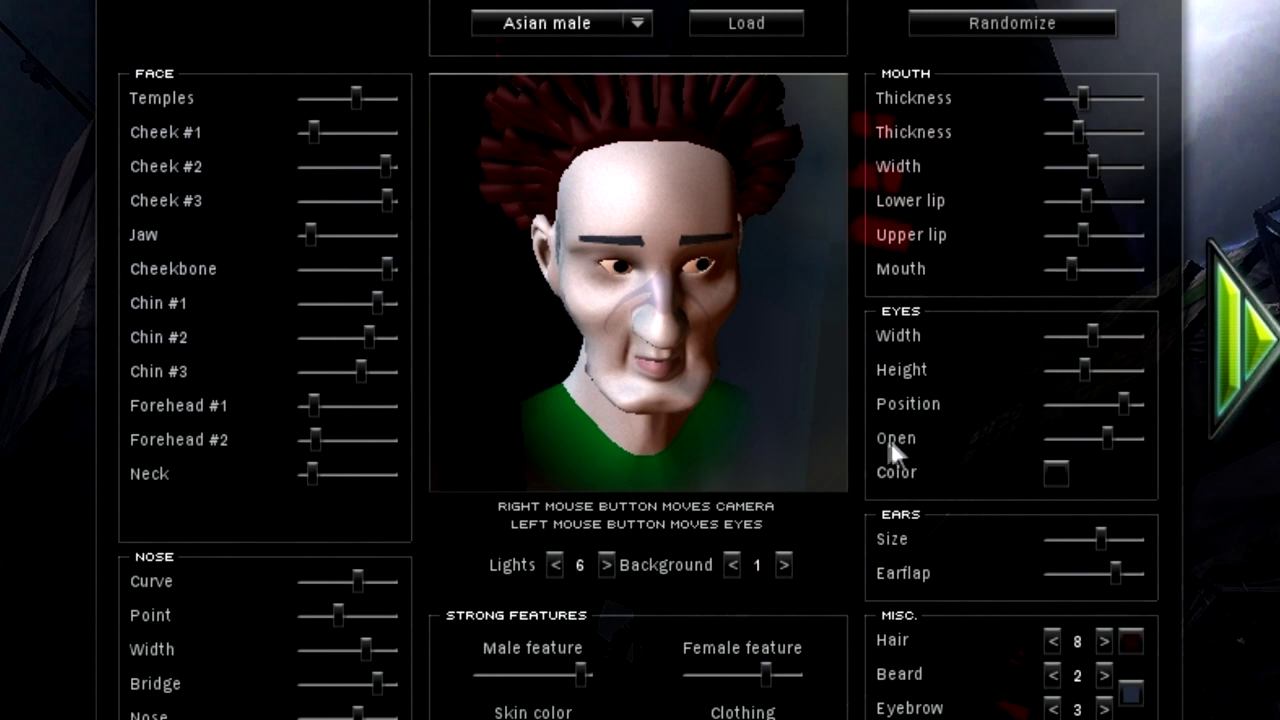
# Select Truhold-Markson as megacorporation, comparing it against ICS and Asintec
pyautogui.click(1262, 352)
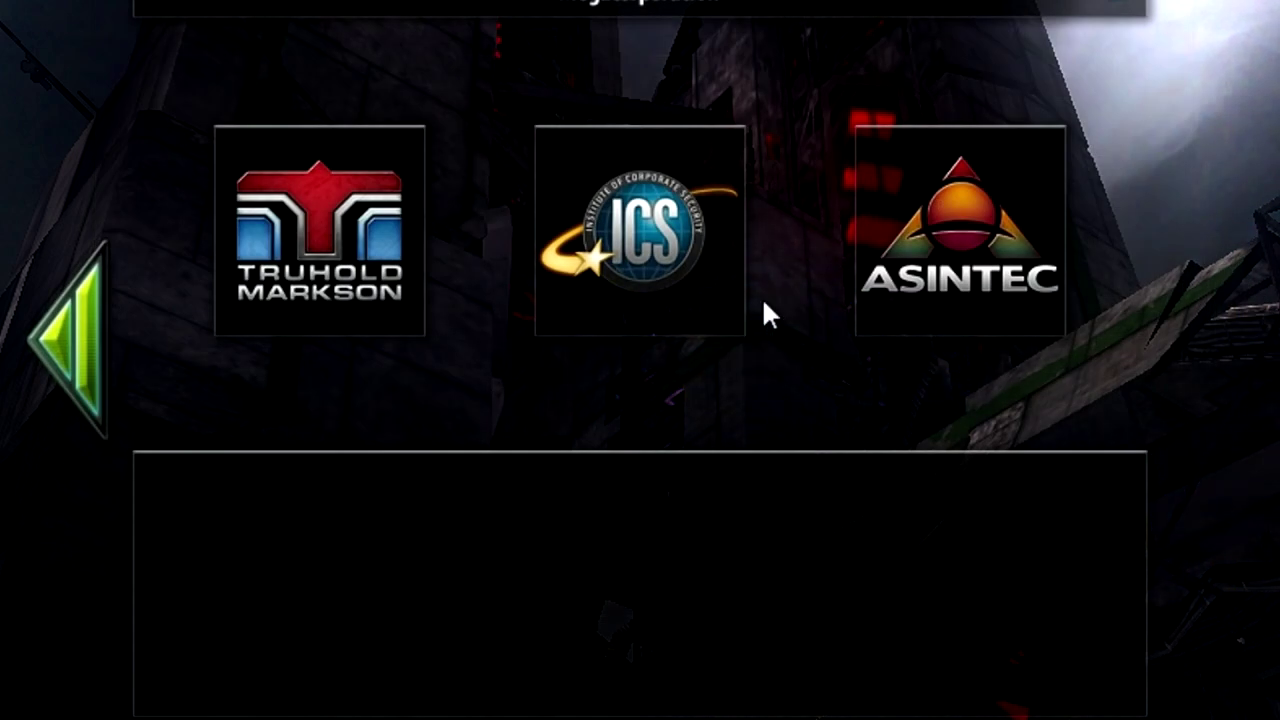
pyautogui.click(410, 238)
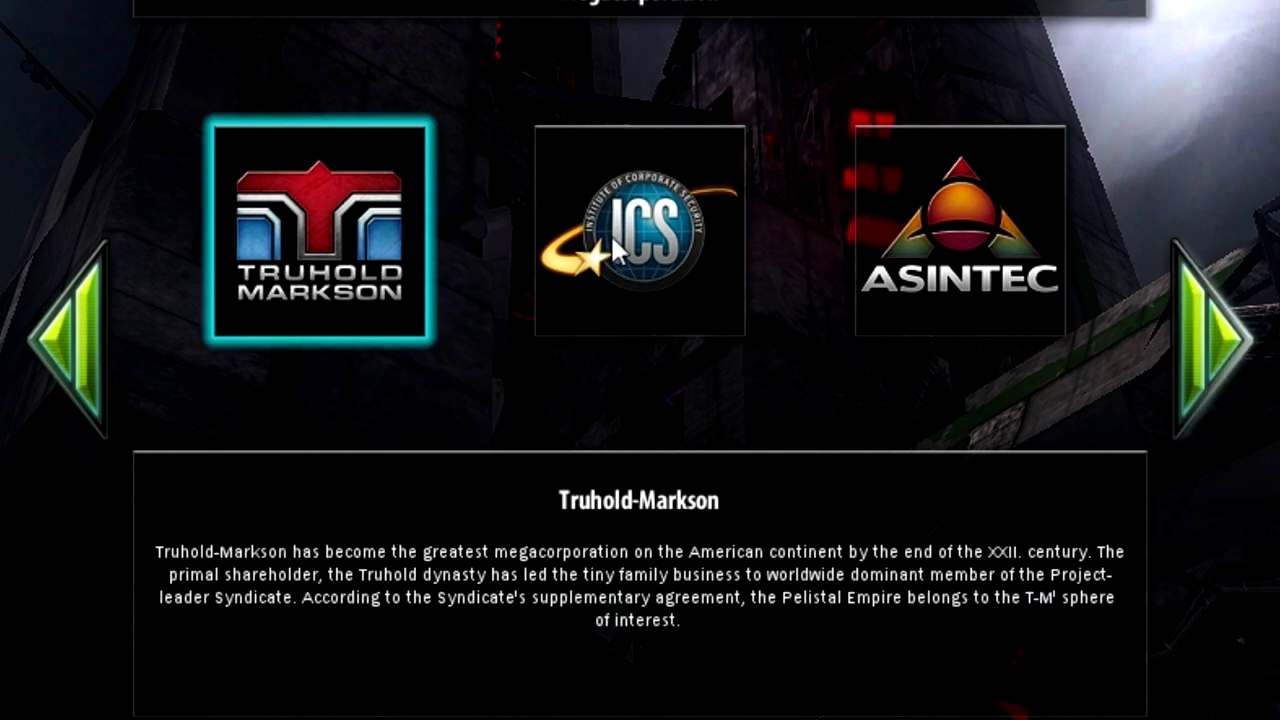
pyautogui.click(684, 250)
pyautogui.click(770, 258)
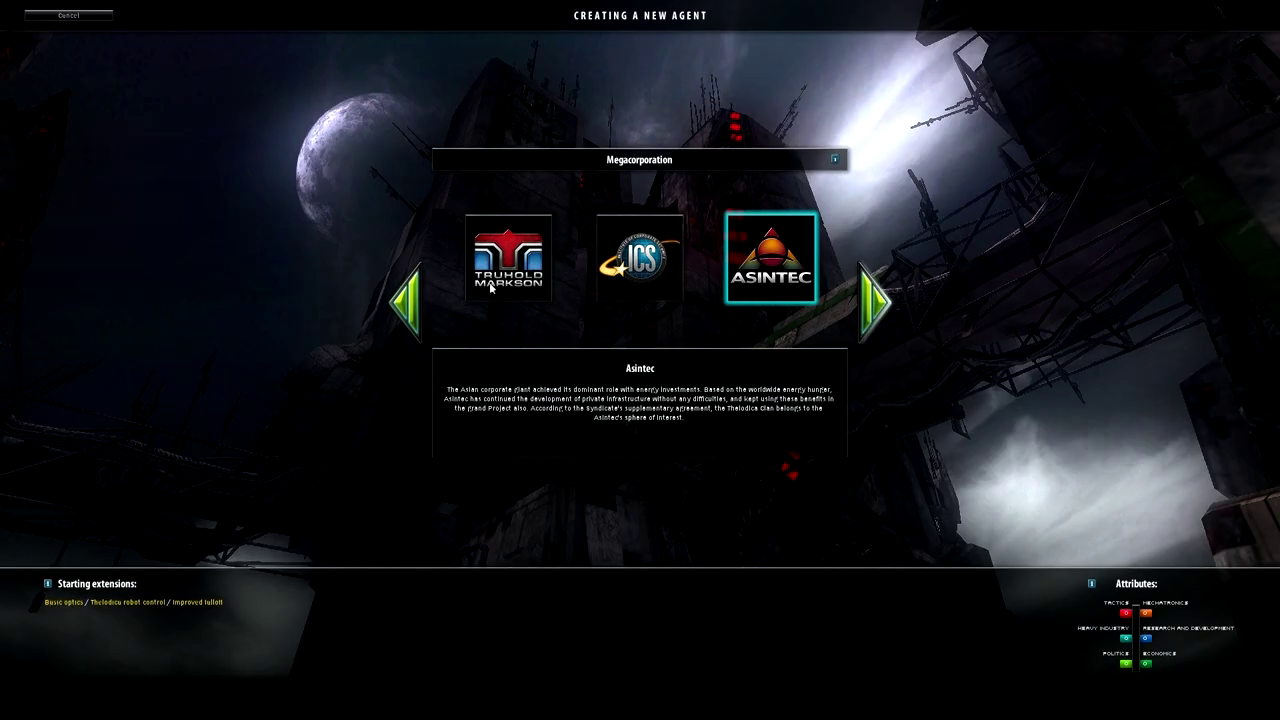
pyautogui.click(497, 284)
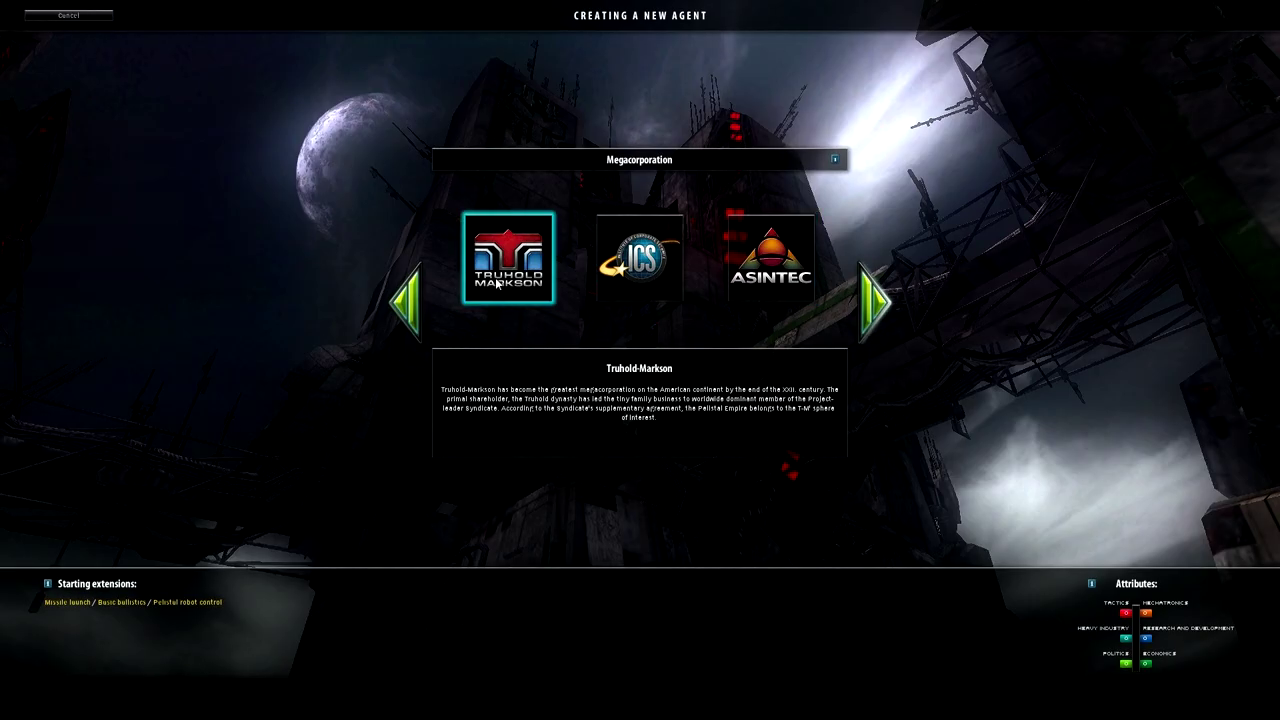
pyautogui.click(640, 258)
pyautogui.click(753, 250)
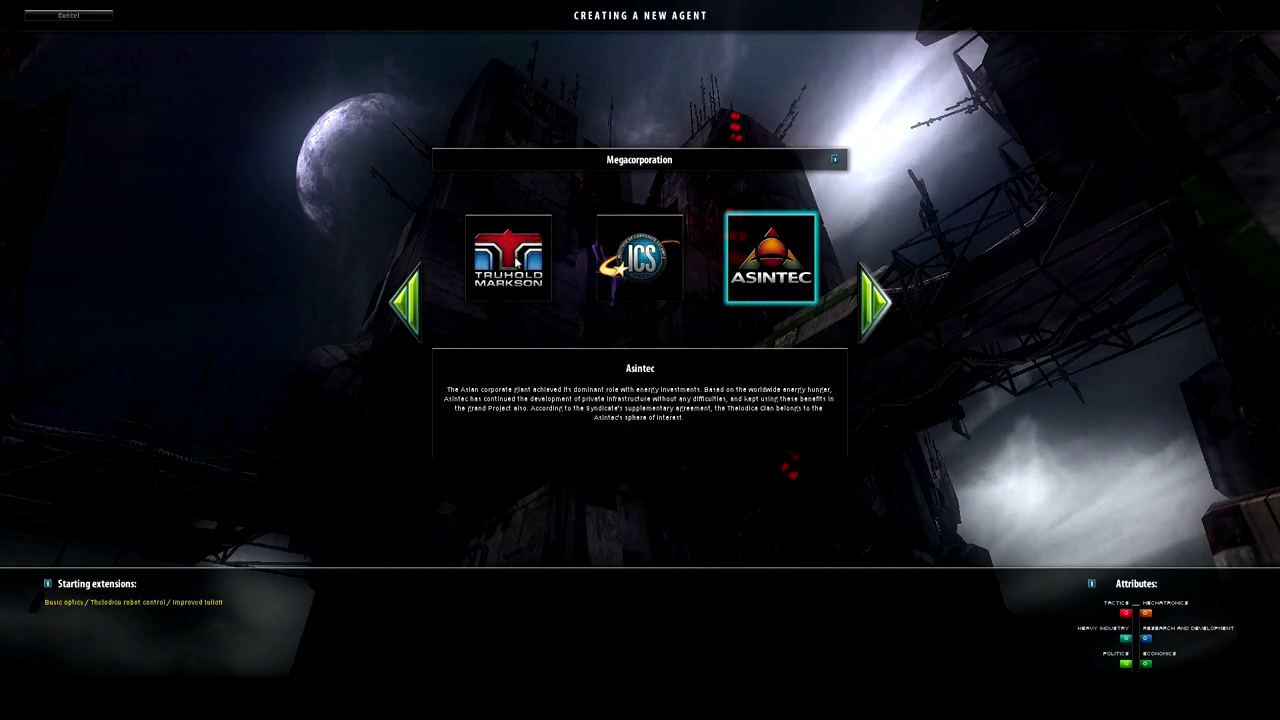
pyautogui.click(516, 263)
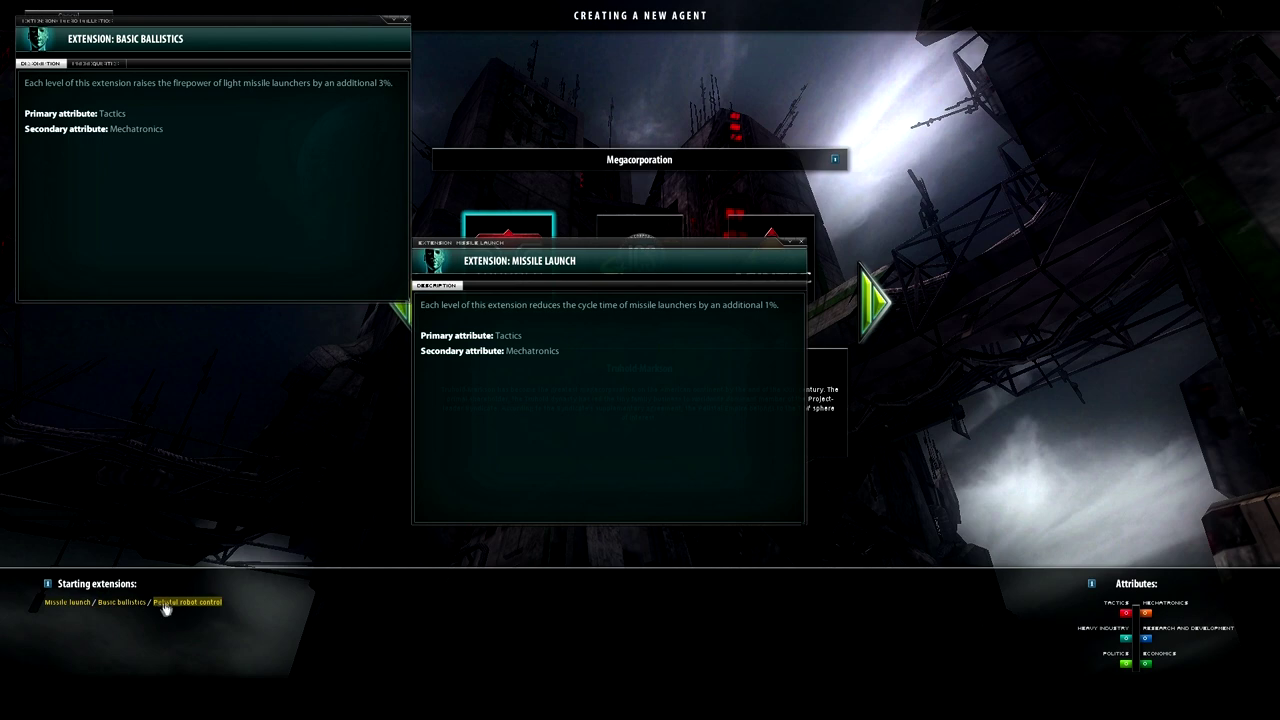
# Read the Pelistal and Thelodica extension details, recheck ICS and Asintec, then confirm Truhold-Markson
pyautogui.click(183, 603)
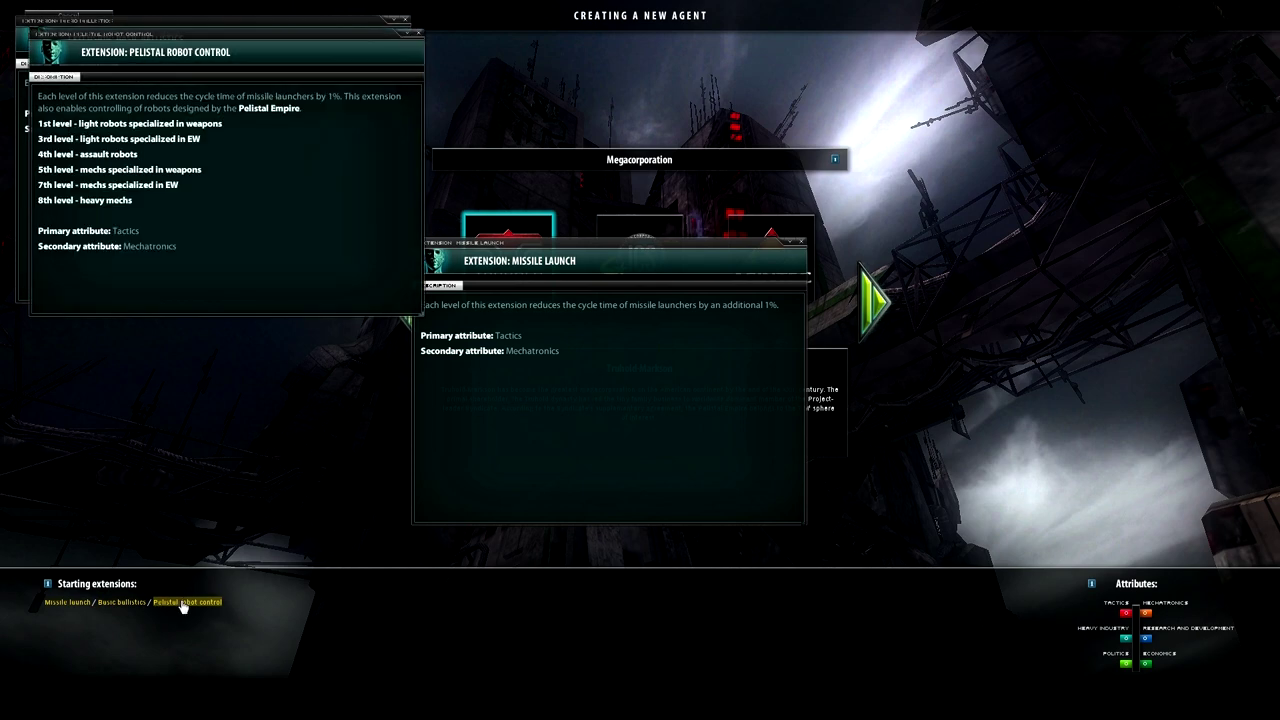
pyautogui.click(418, 35)
pyautogui.click(801, 243)
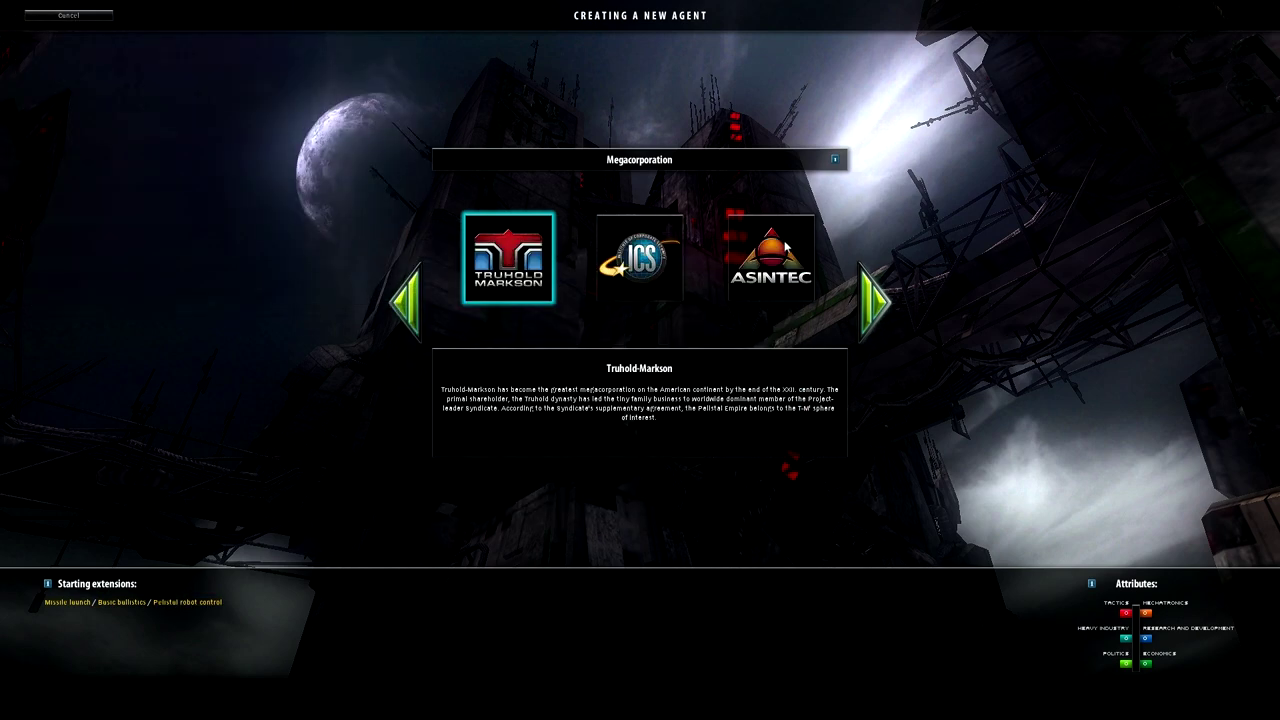
pyautogui.click(633, 272)
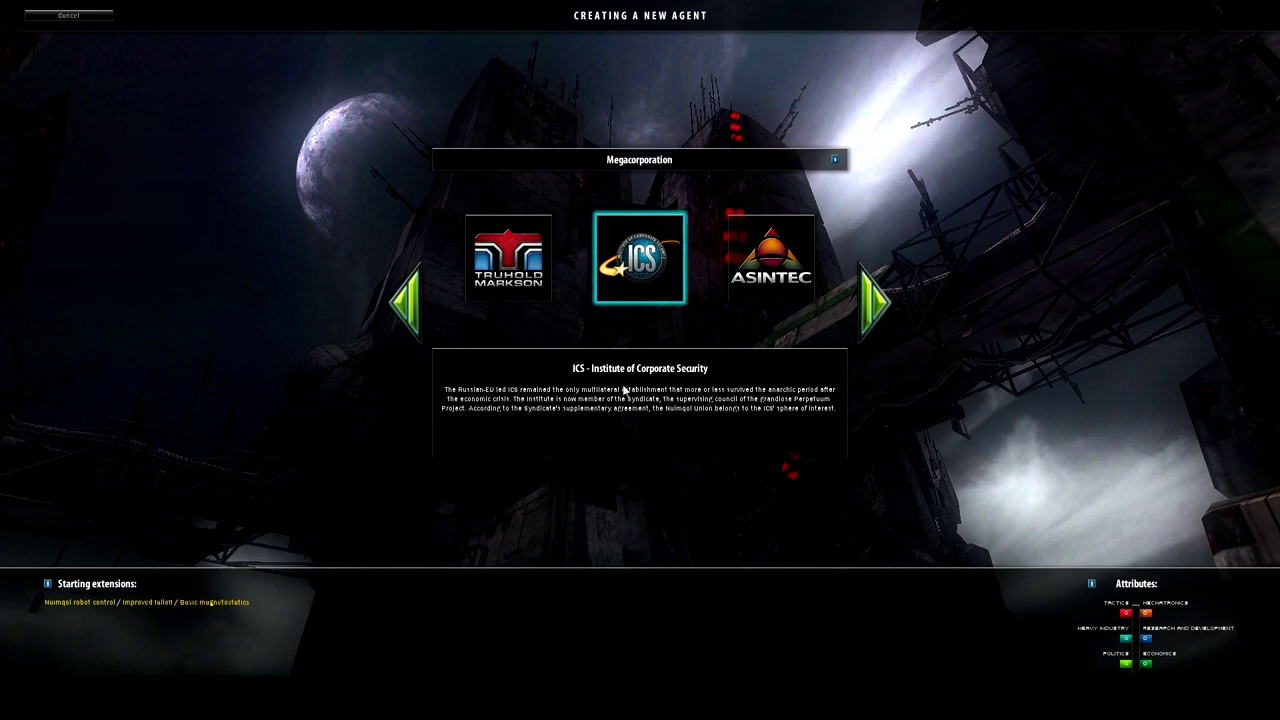
pyautogui.click(746, 259)
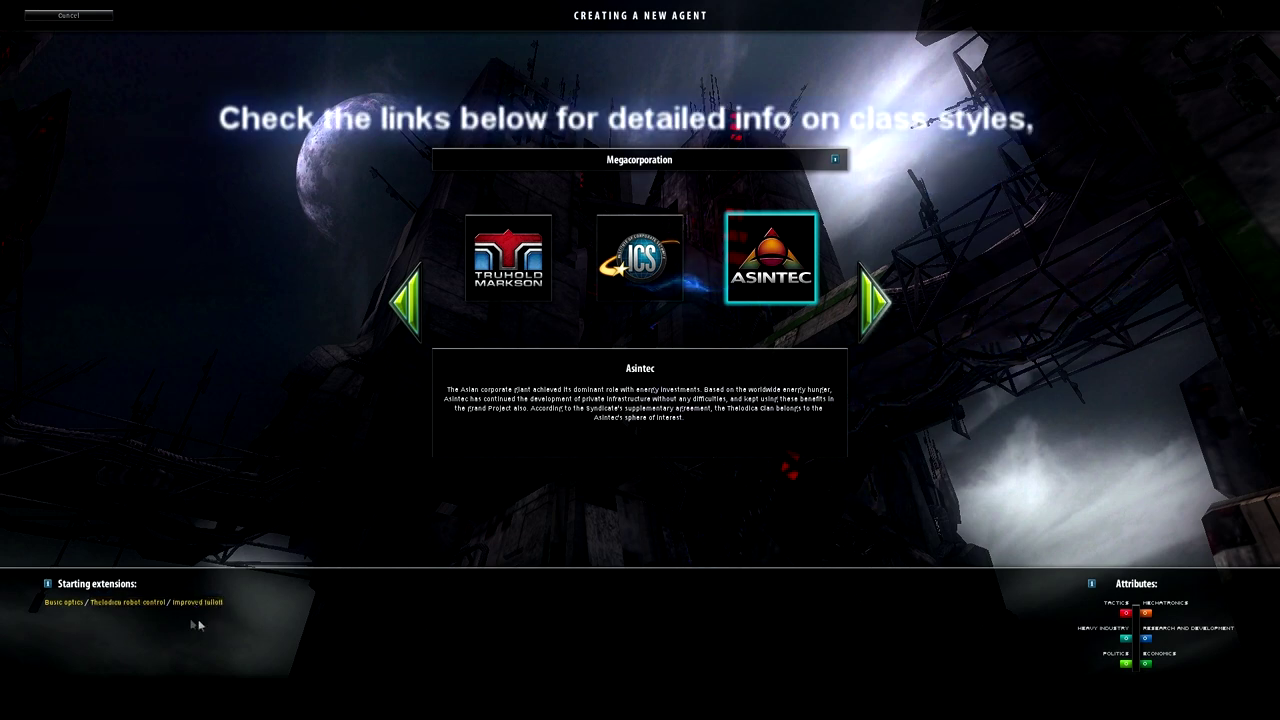
pyautogui.click(128, 604)
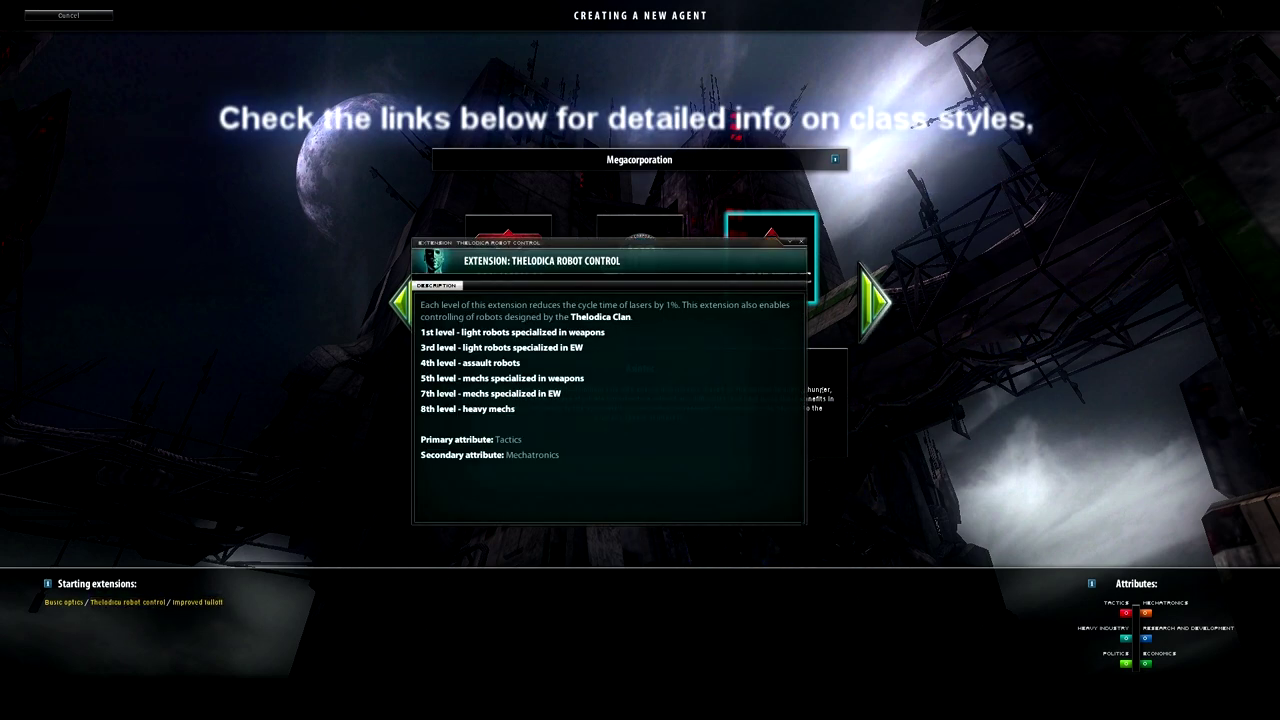
pyautogui.click(802, 242)
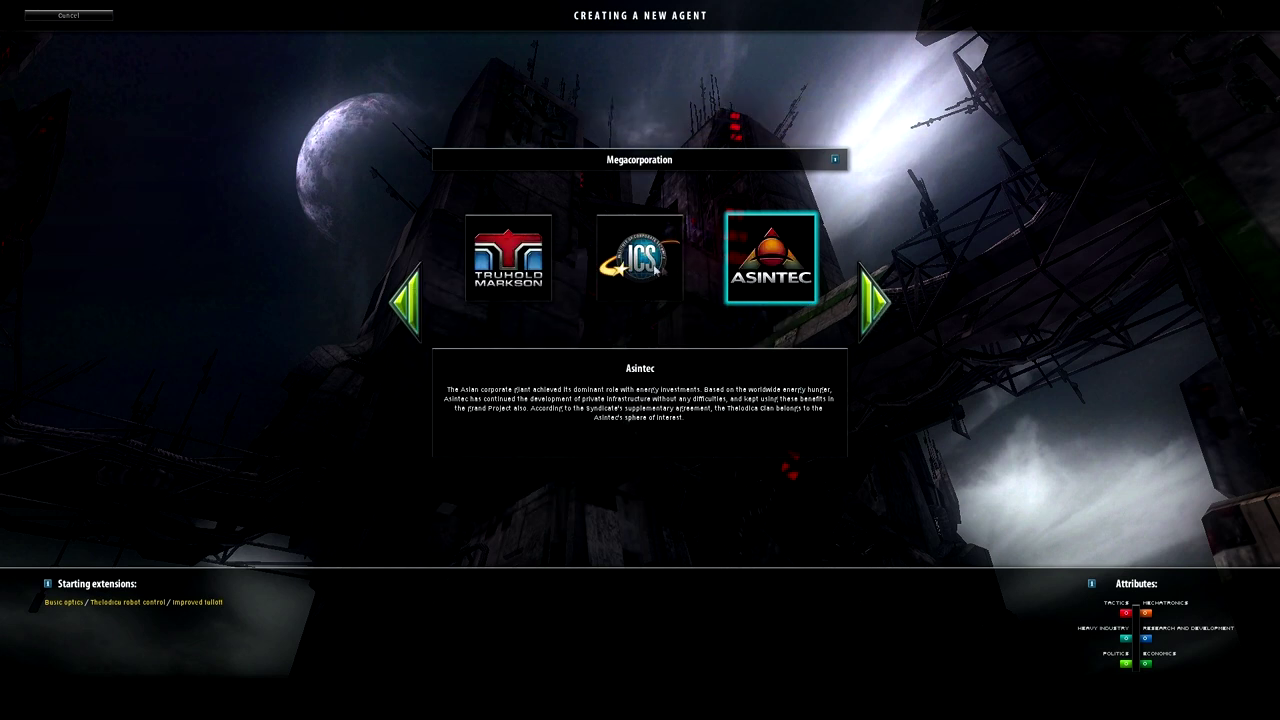
pyautogui.click(642, 276)
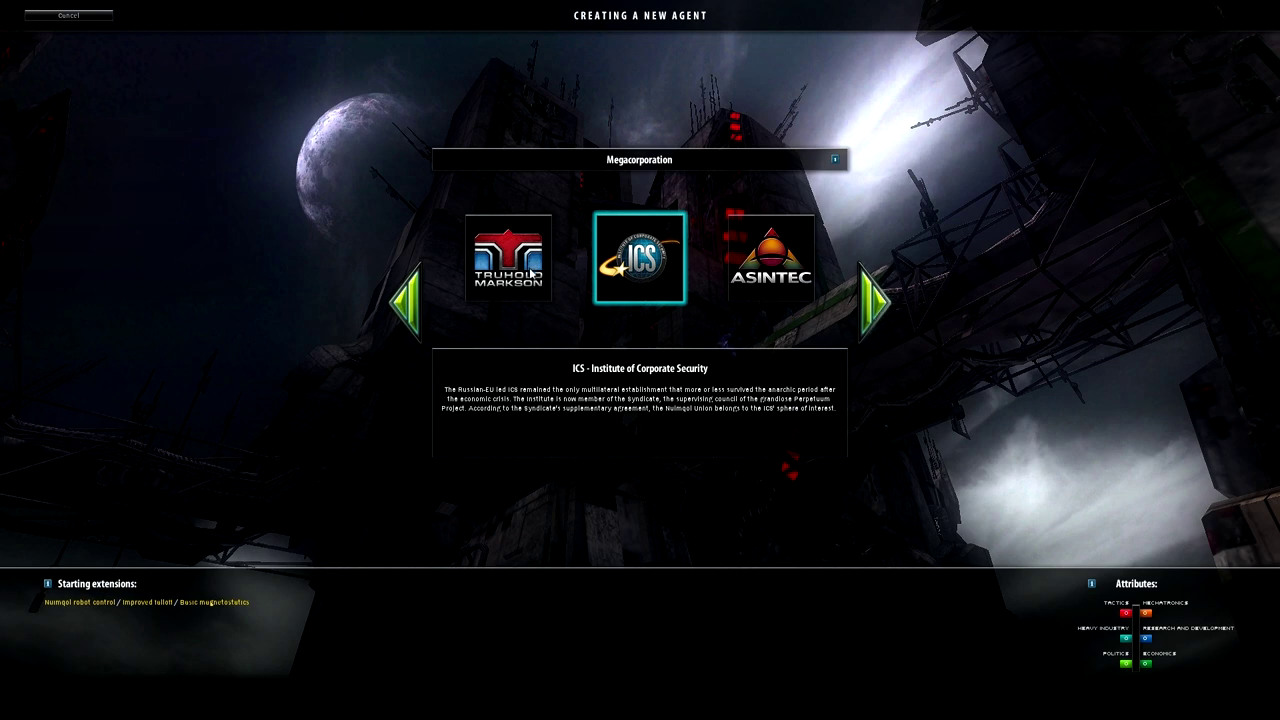
pyautogui.click(530, 265)
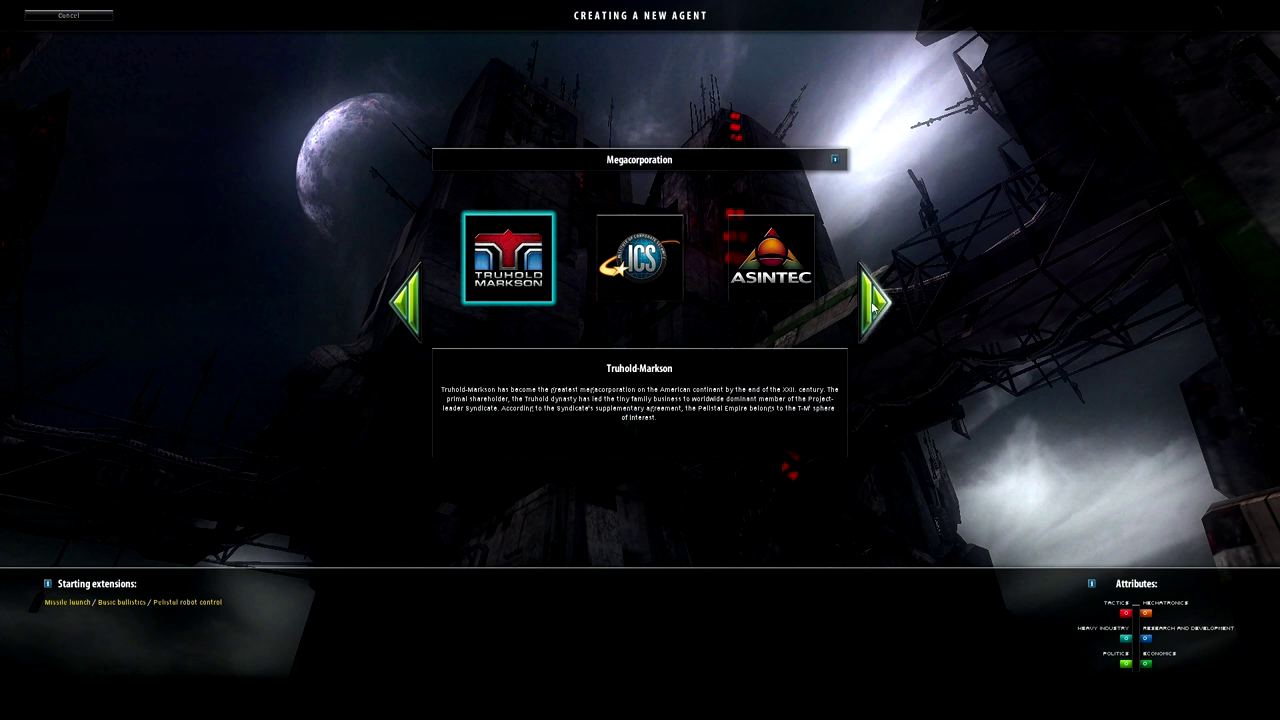
pyautogui.click(874, 306)
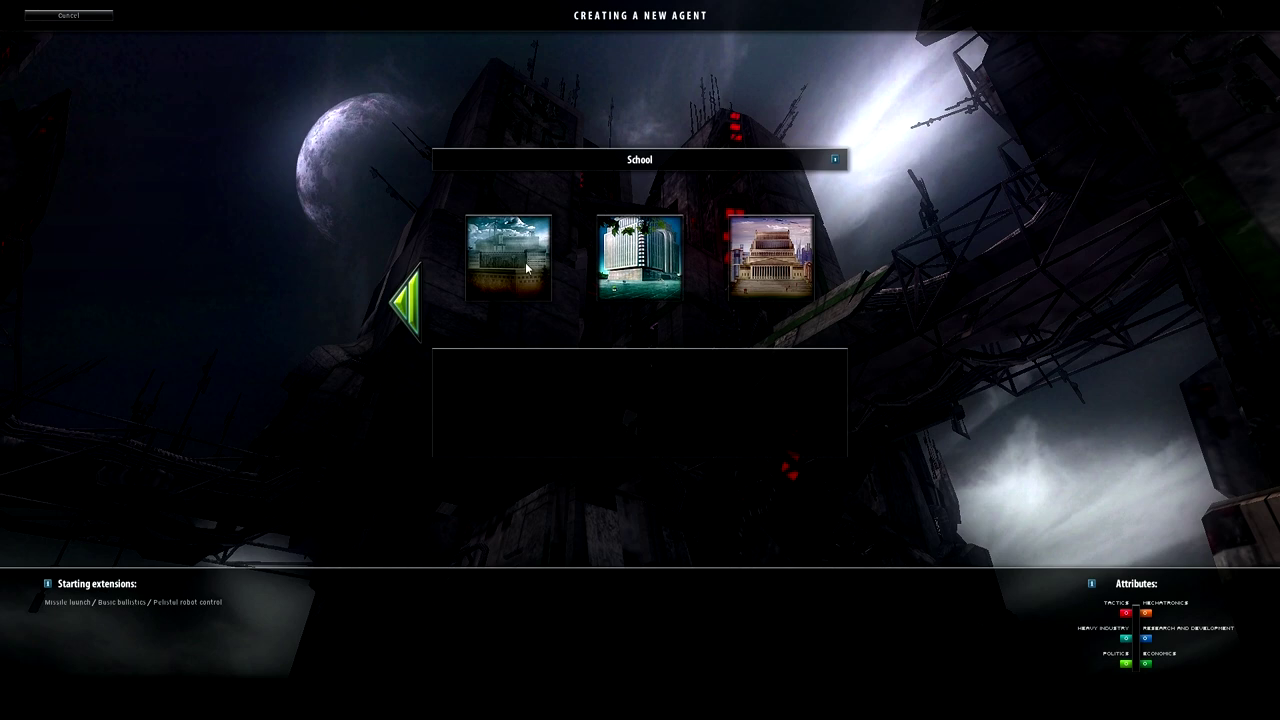
# Select the Ponter – Lassax Institute of Modern Warfare school card
pyautogui.click(628, 268)
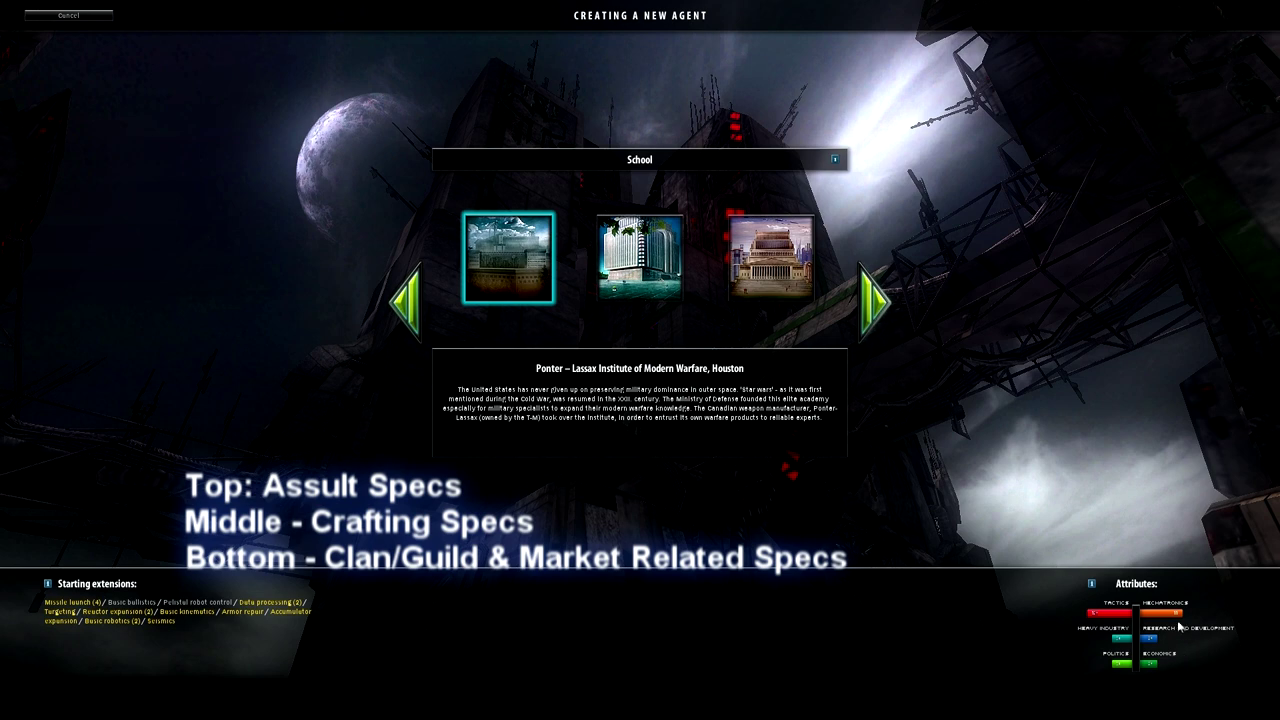
# Preview Field Operations, Weaponry Engineering and Joint Operations Commanding, then choose Master of Field Operations
pyautogui.click(876, 300)
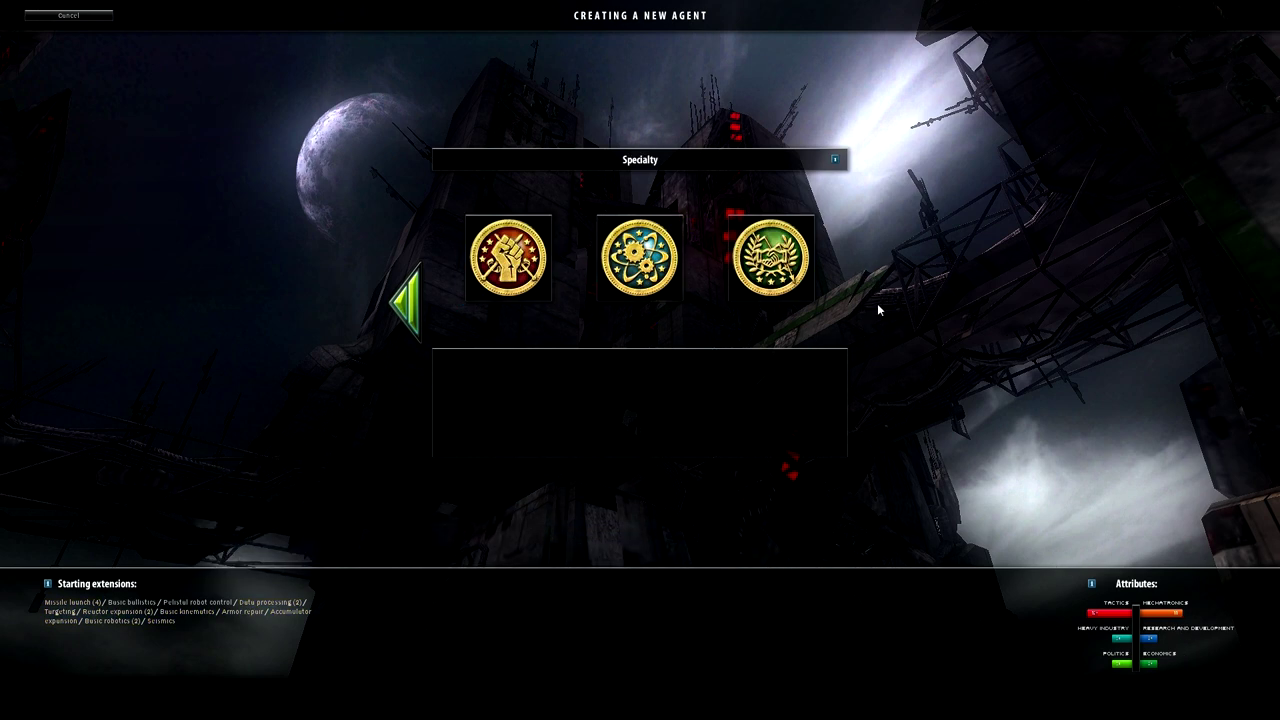
pyautogui.click(545, 258)
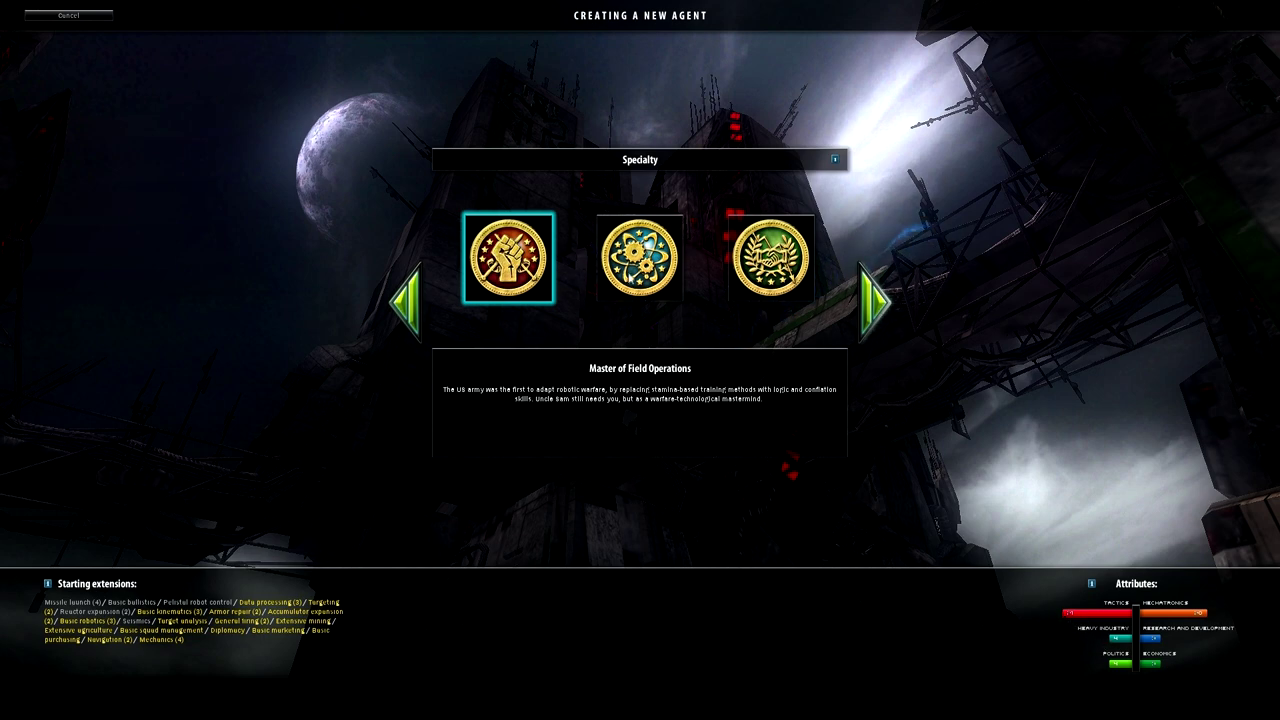
pyautogui.click(640, 258)
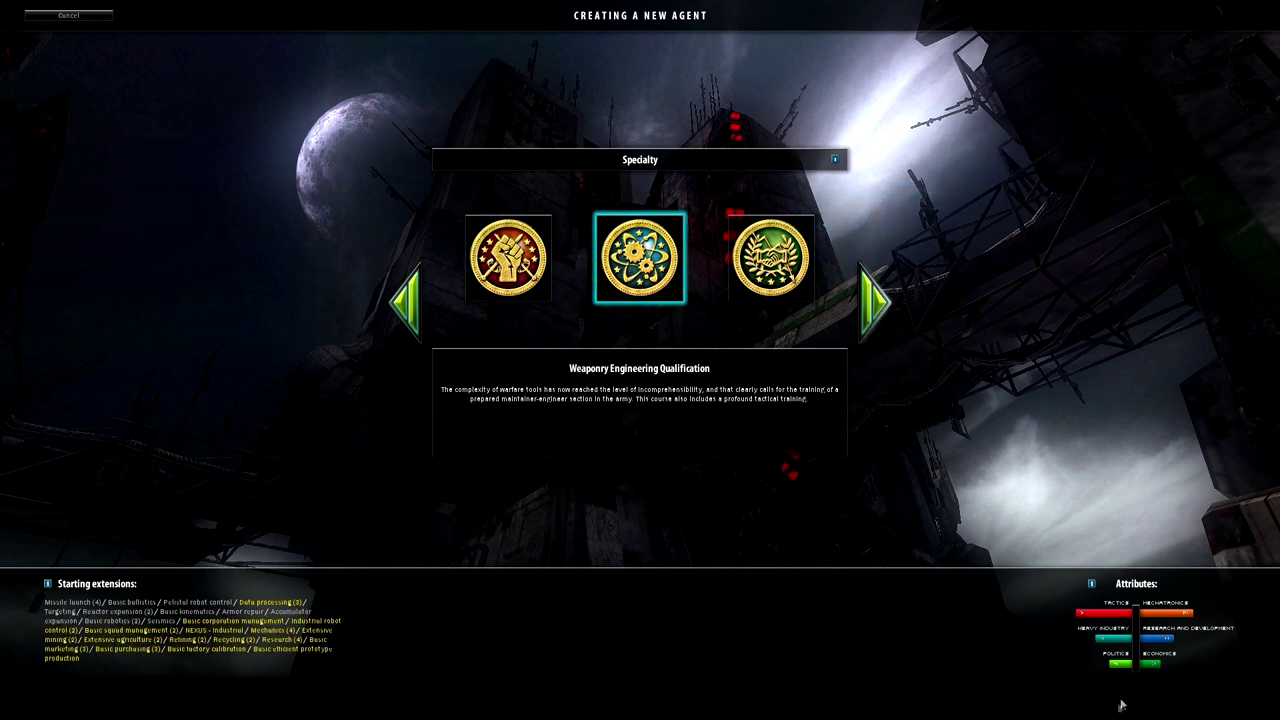
pyautogui.click(770, 285)
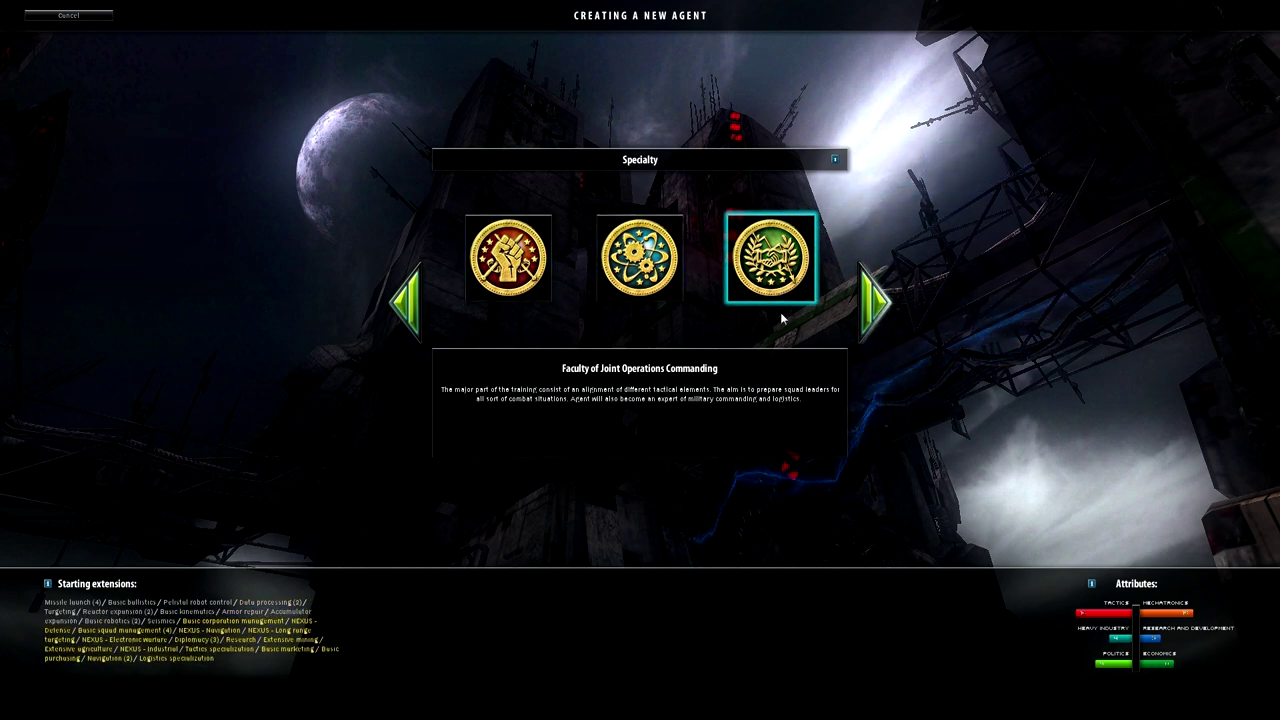
pyautogui.click(533, 262)
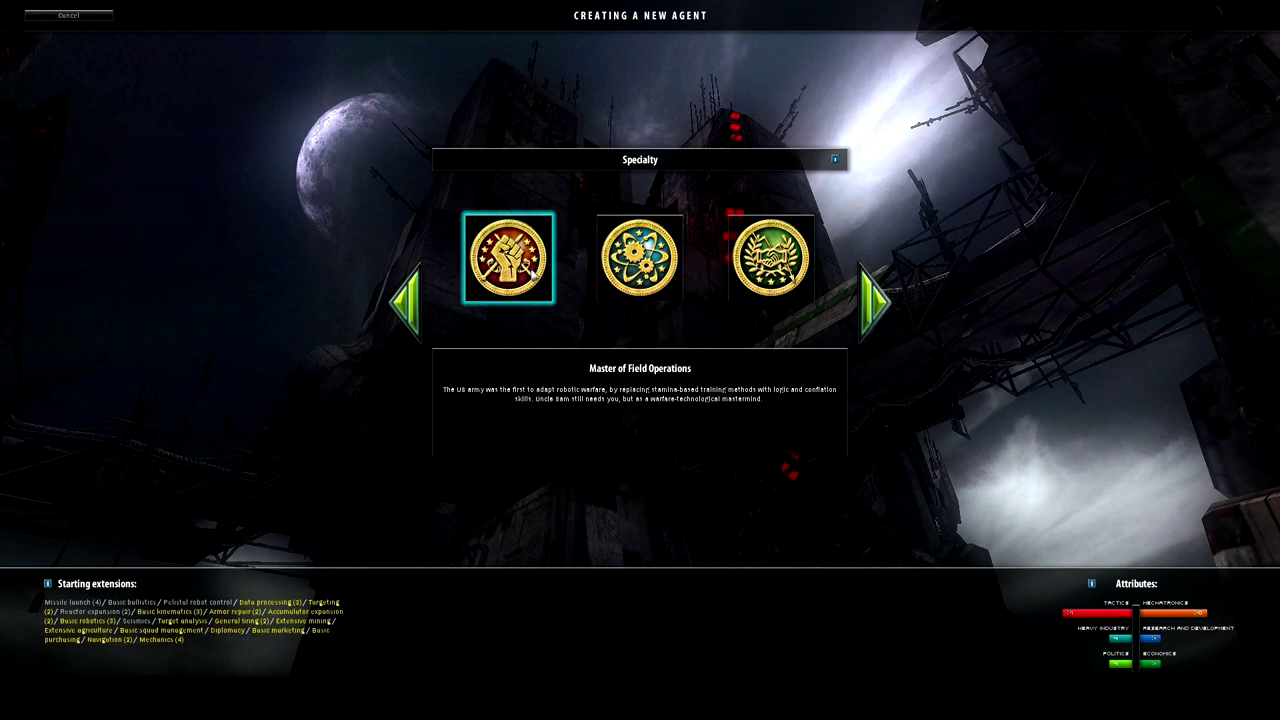
pyautogui.click(876, 305)
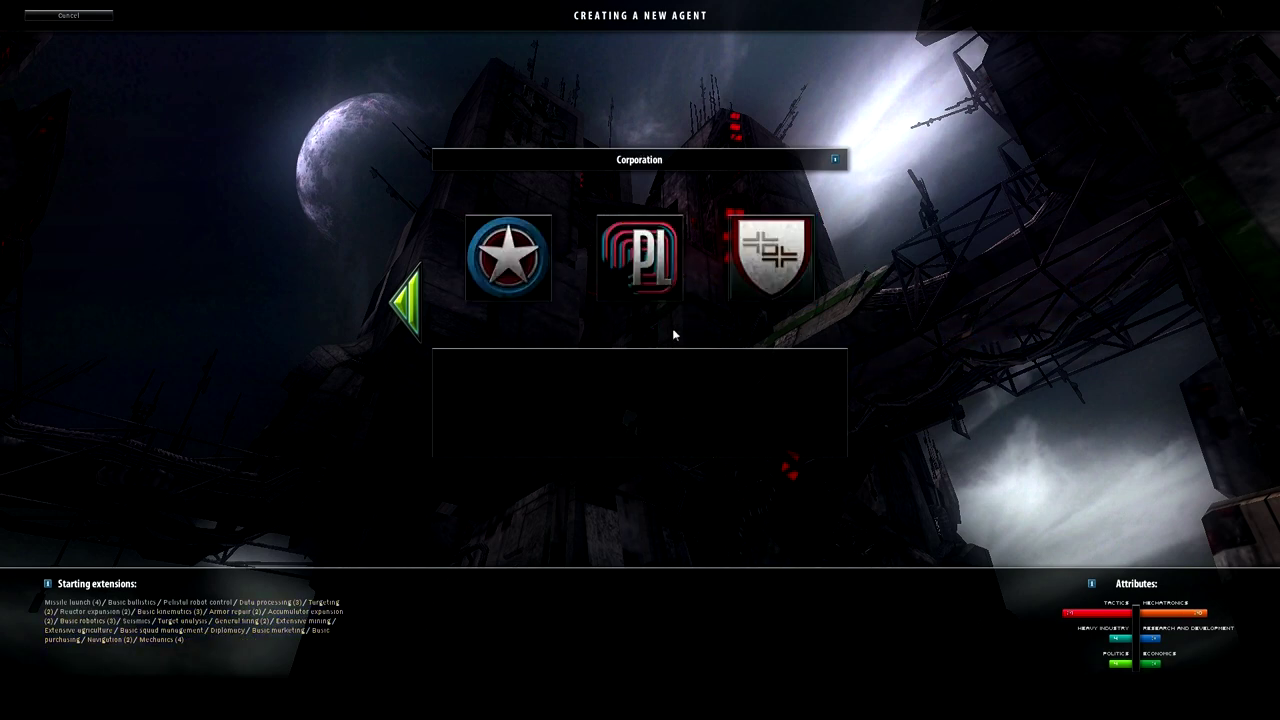
# Pick UASD as the corporation after briefly checking PL
pyautogui.click(508, 276)
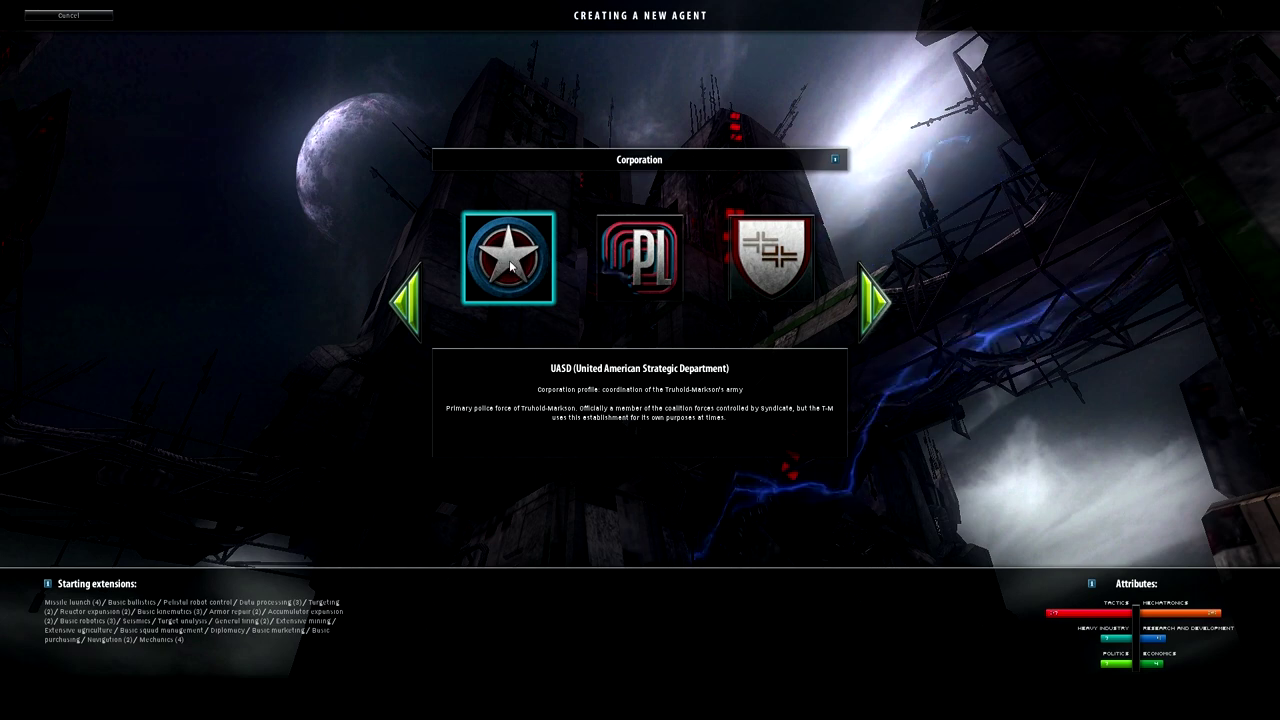
pyautogui.click(640, 258)
pyautogui.click(513, 259)
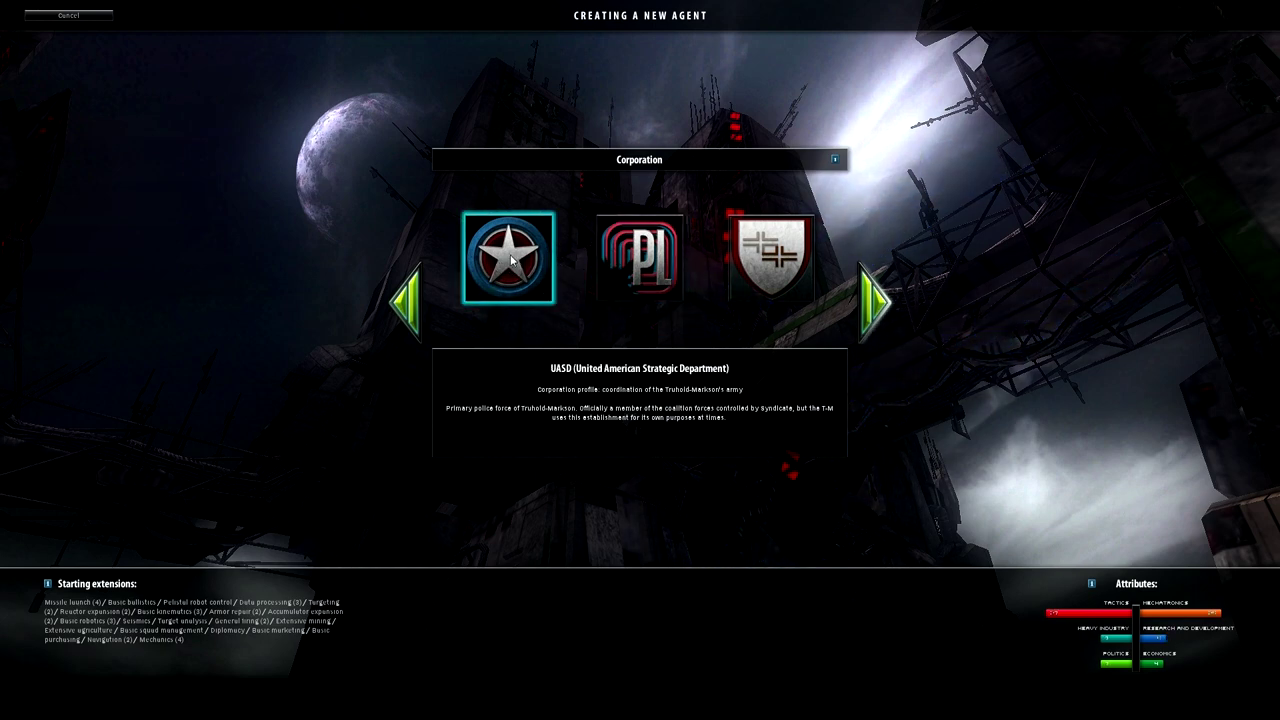
# Choose the Ubenor spark, briefly previewing Pastex
pyautogui.click(874, 305)
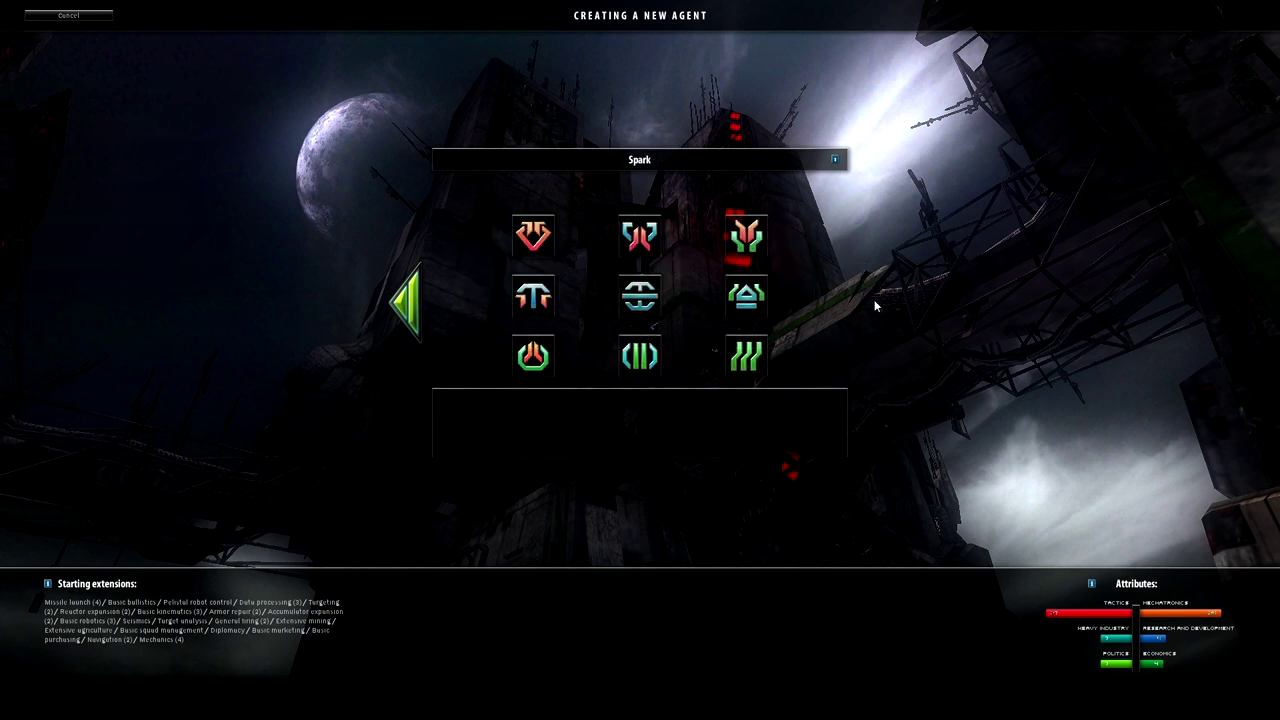
pyautogui.click(546, 236)
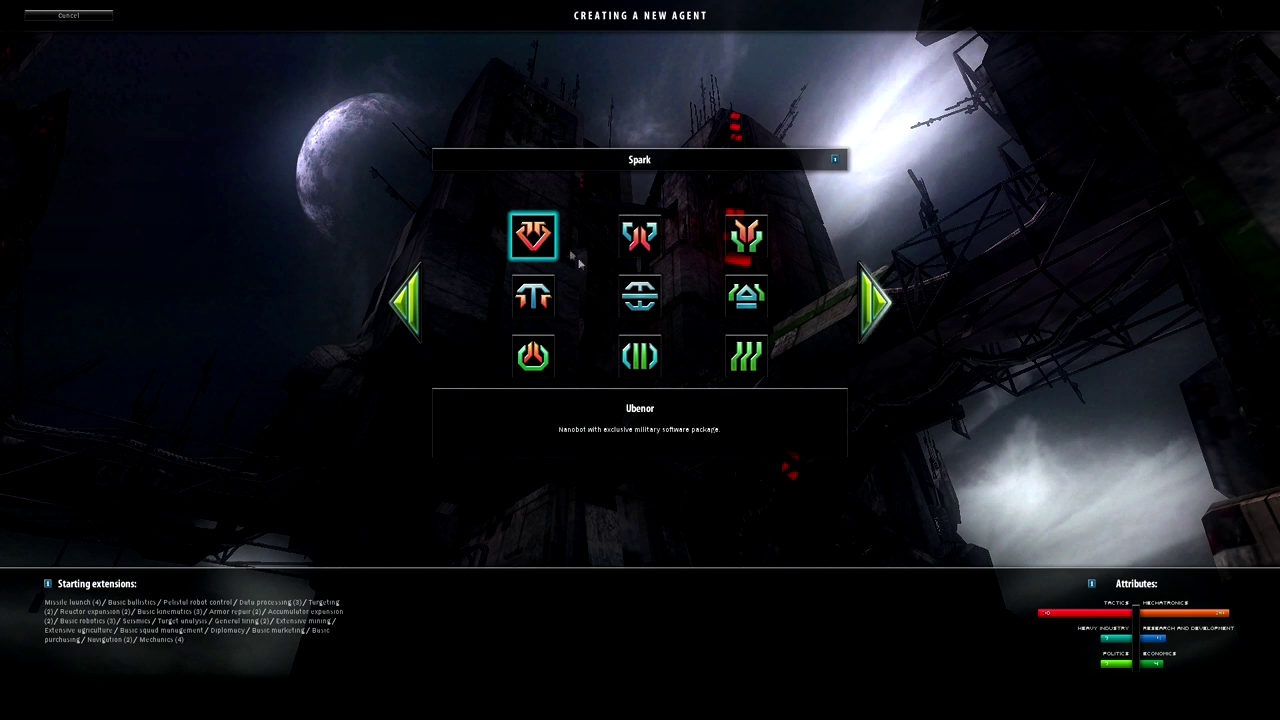
pyautogui.click(535, 298)
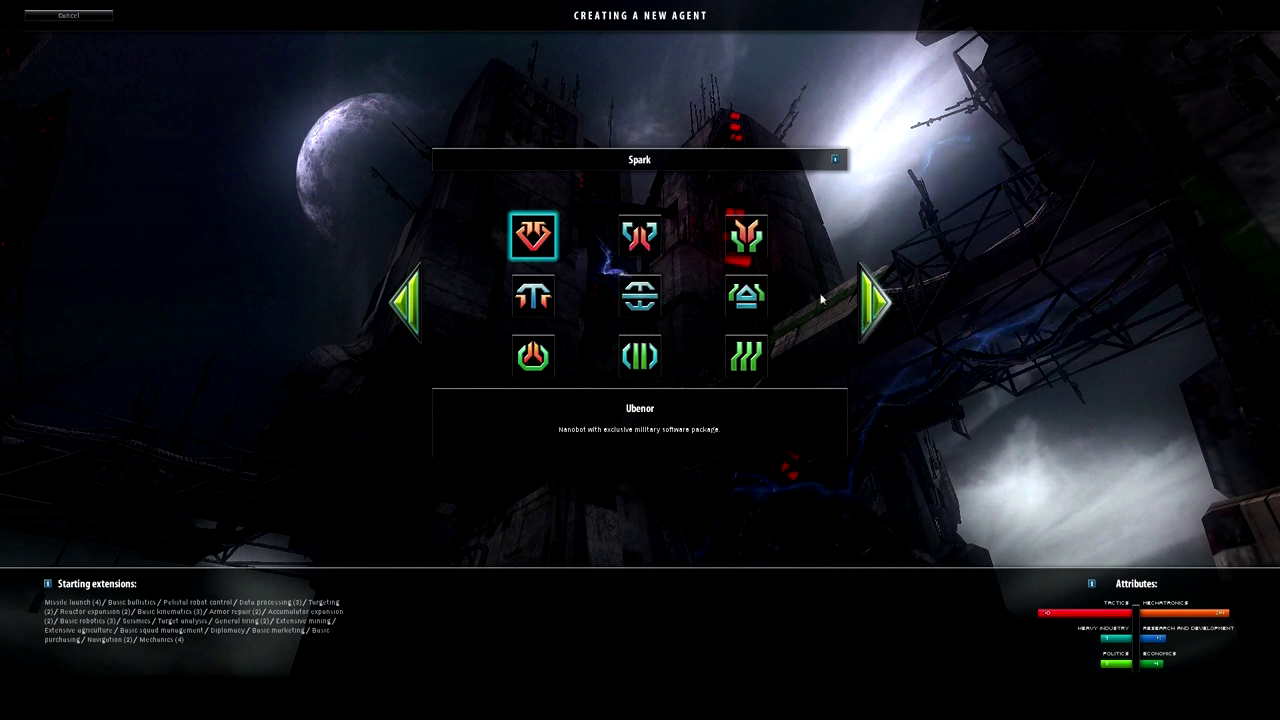
pyautogui.click(875, 303)
pyautogui.write('Awesome Boobies Pew PE')
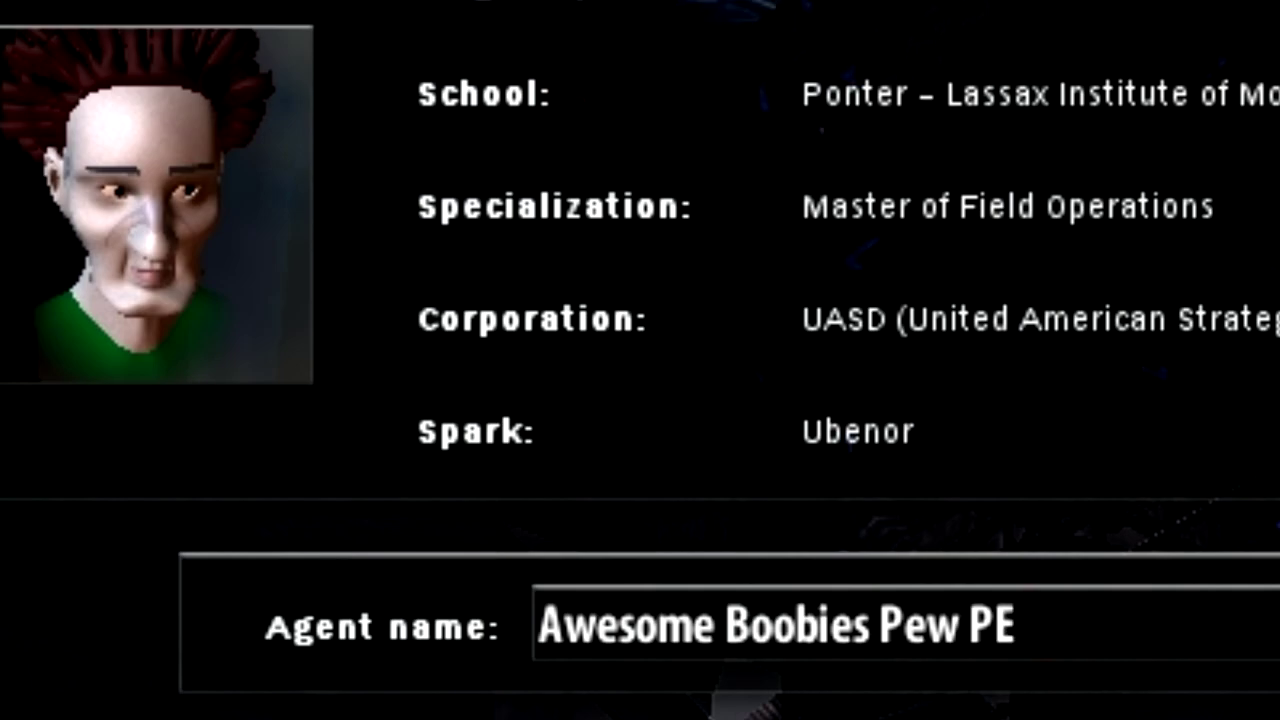
pyautogui.write('w')
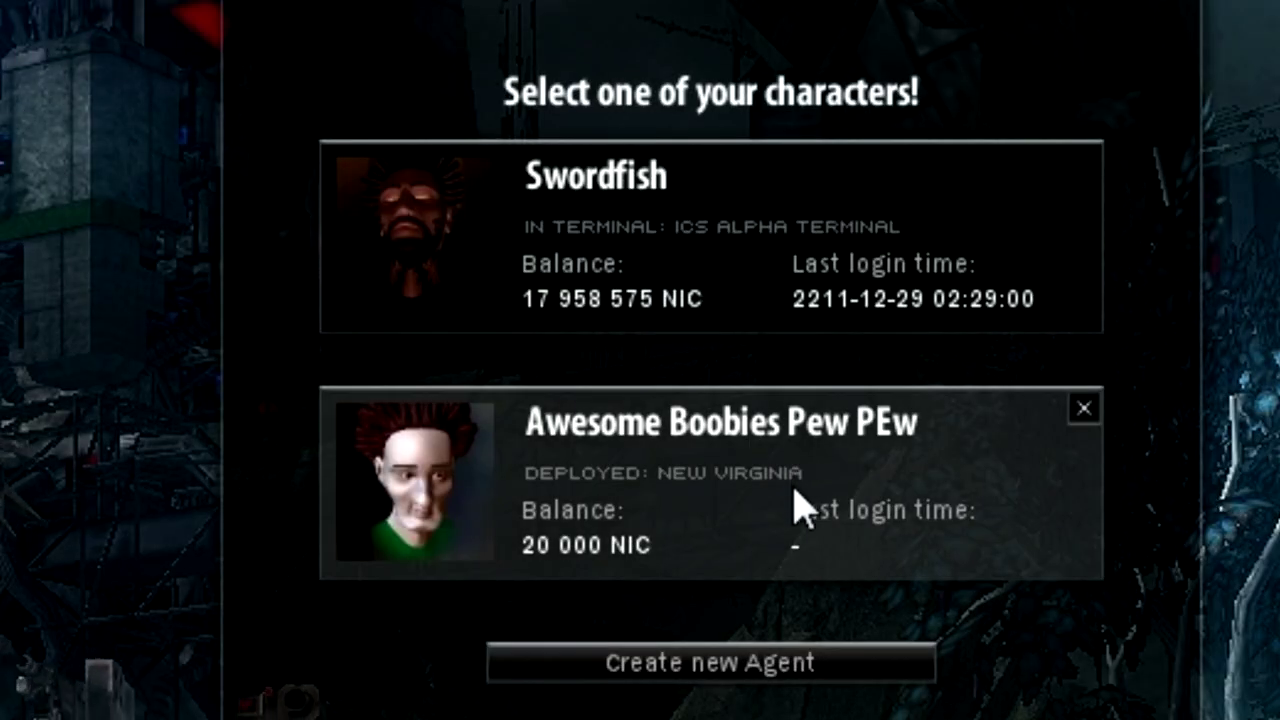
# Select the new agent's card to load into New Virginia
pyautogui.click(797, 505)
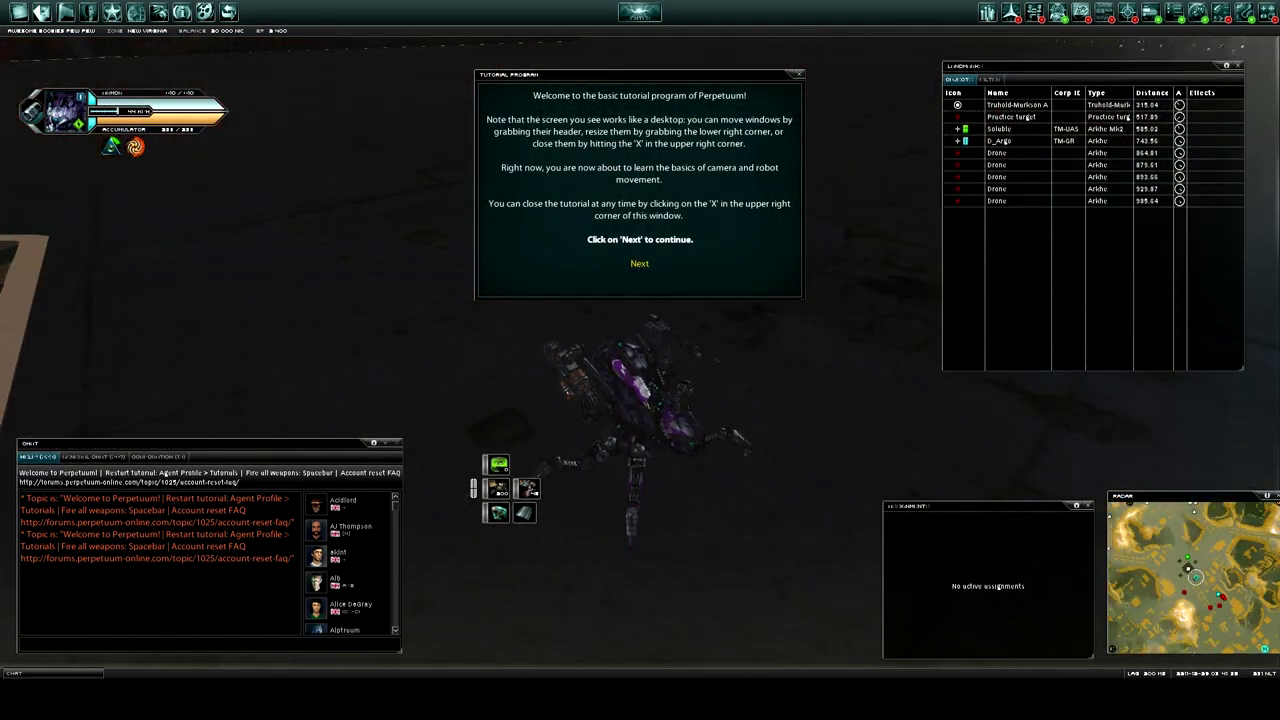
# Page through the tutorial's Help and camera-rotation lessons, orbiting the camera around the robot
pyautogui.click(637, 265)
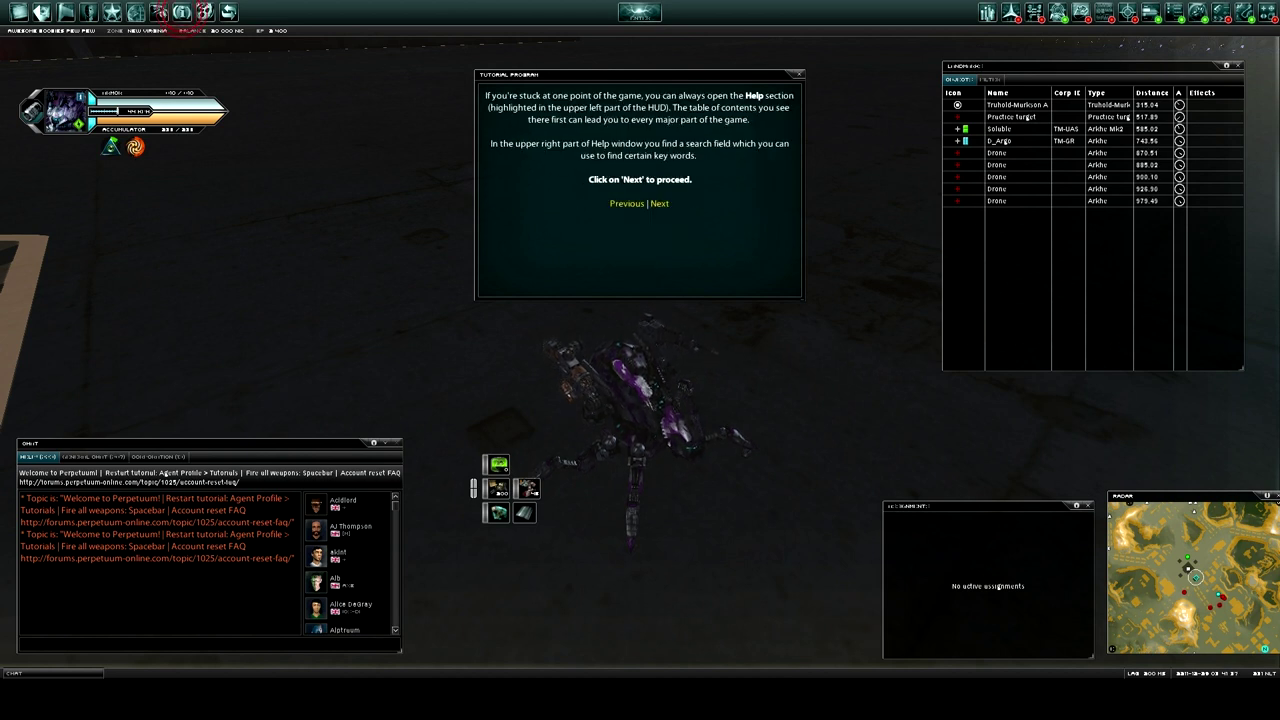
pyautogui.click(660, 204)
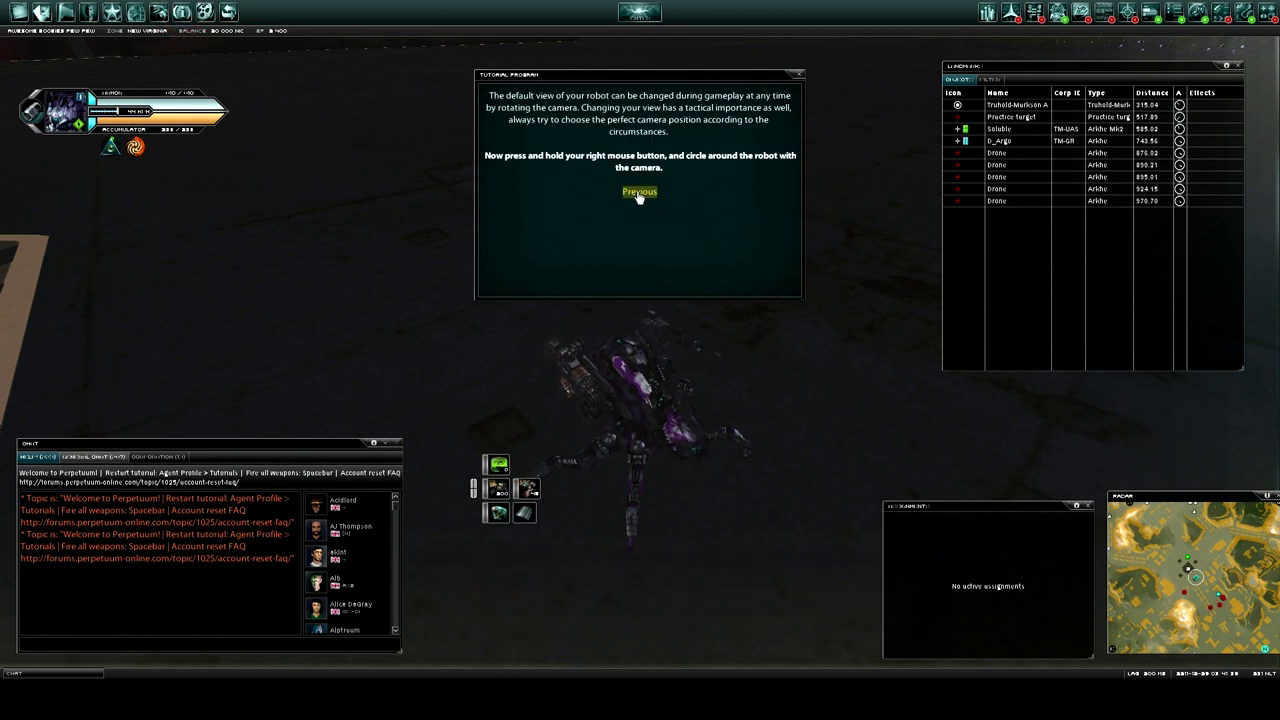
pyautogui.click(641, 193)
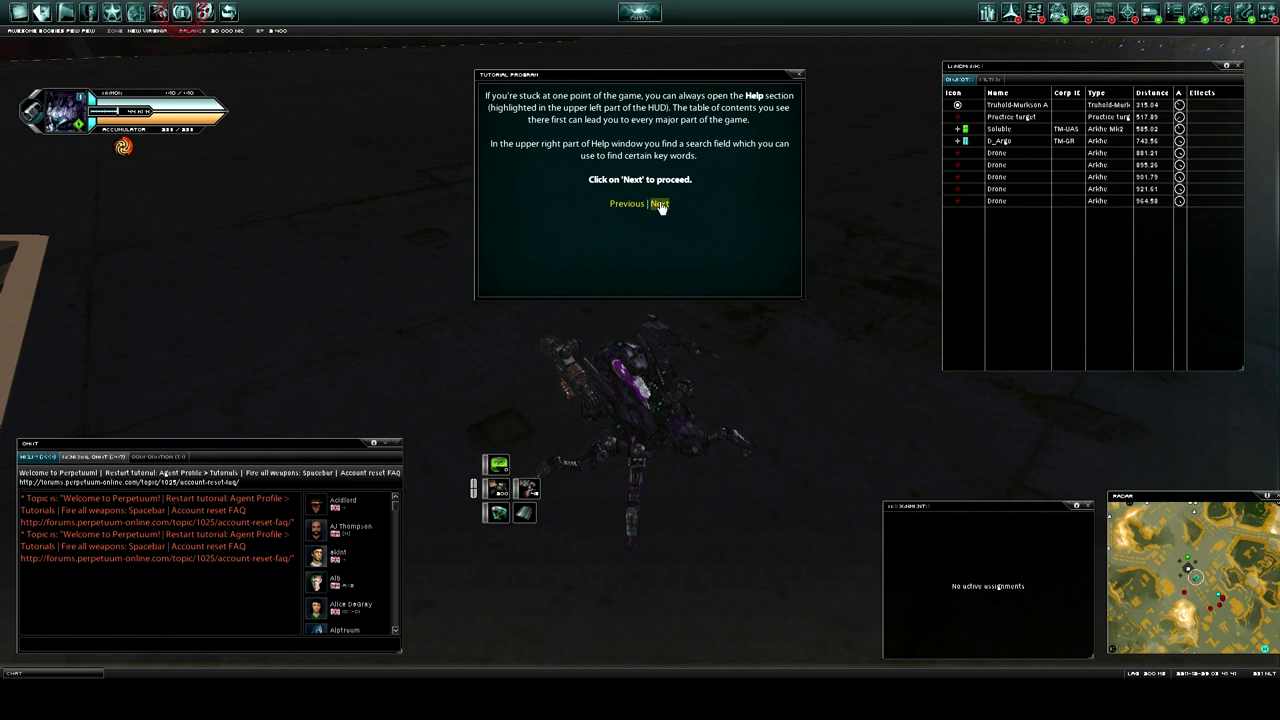
pyautogui.click(660, 204)
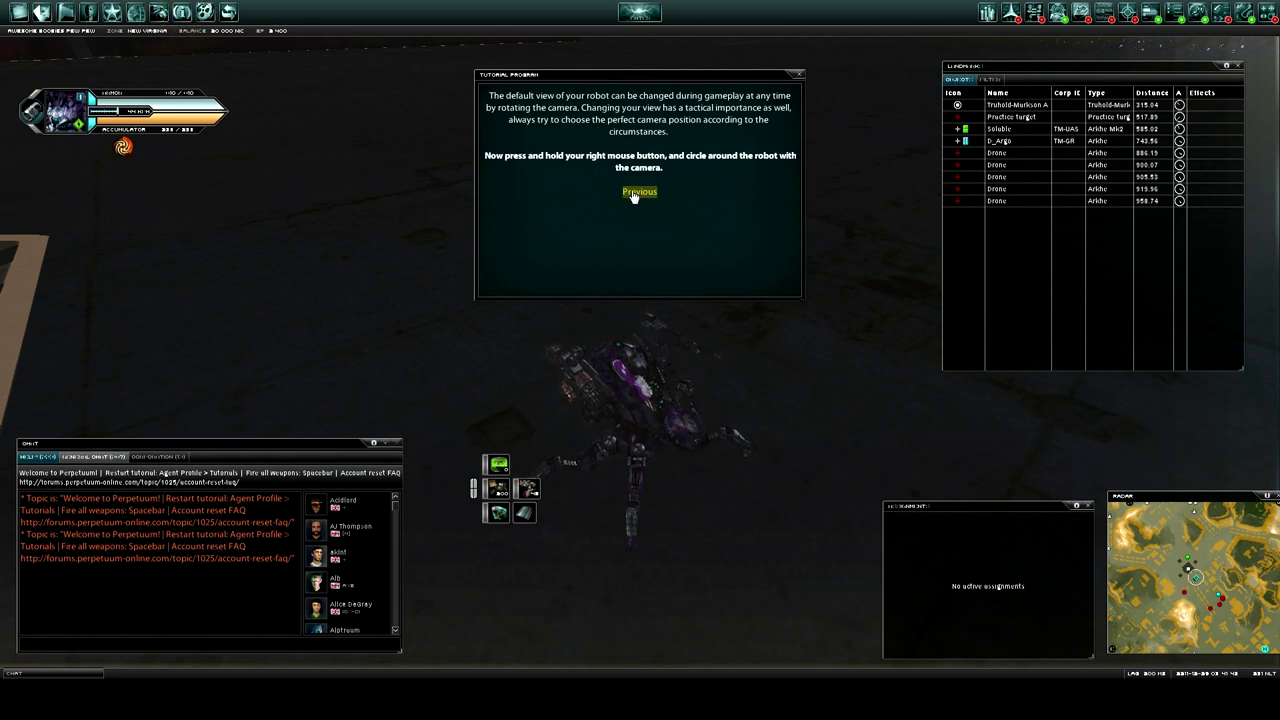
pyautogui.click(639, 194)
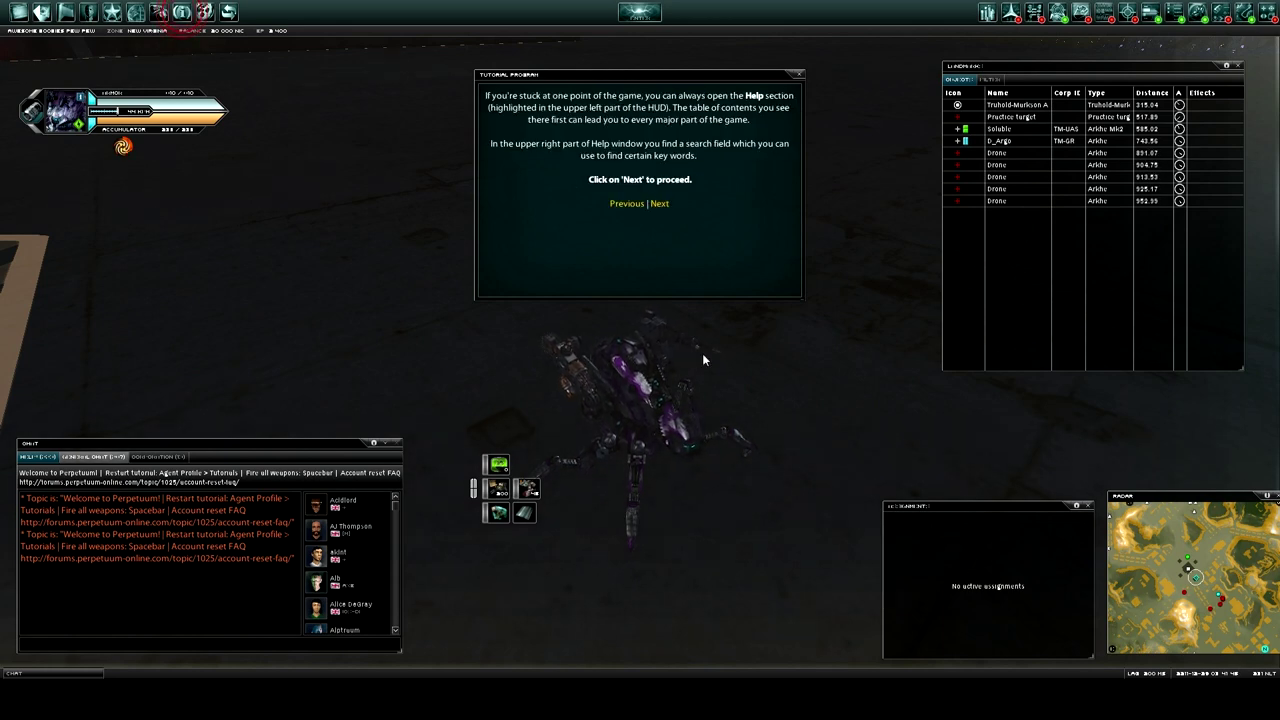
pyautogui.moveTo(703, 360); pyautogui.dragTo(626, 328)
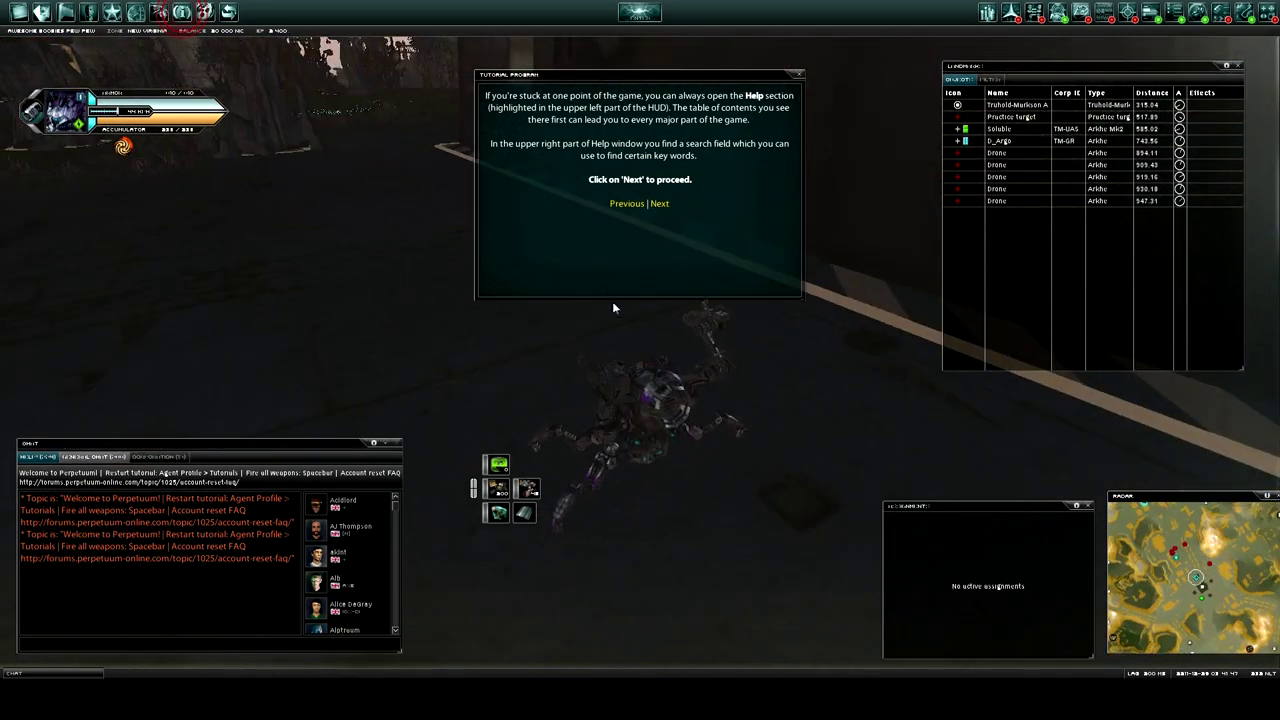
pyautogui.click(660, 204)
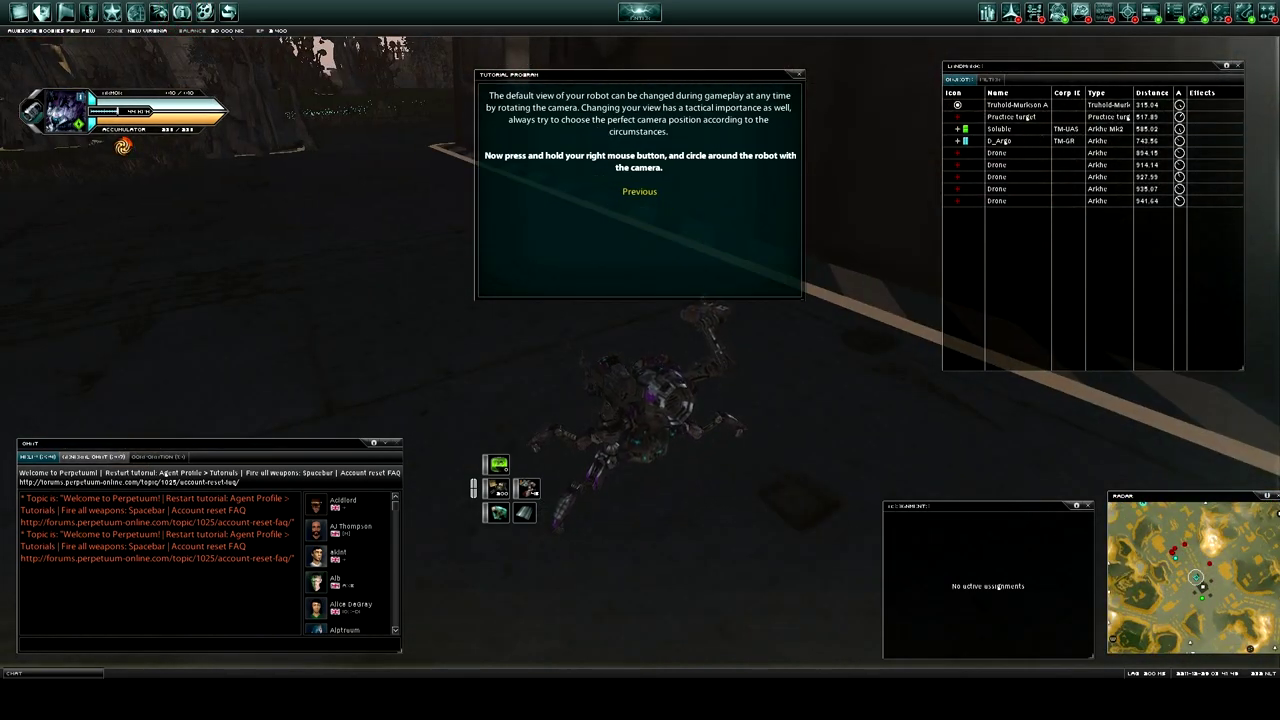
pyautogui.moveTo(737, 303); pyautogui.dragTo(560, 300)
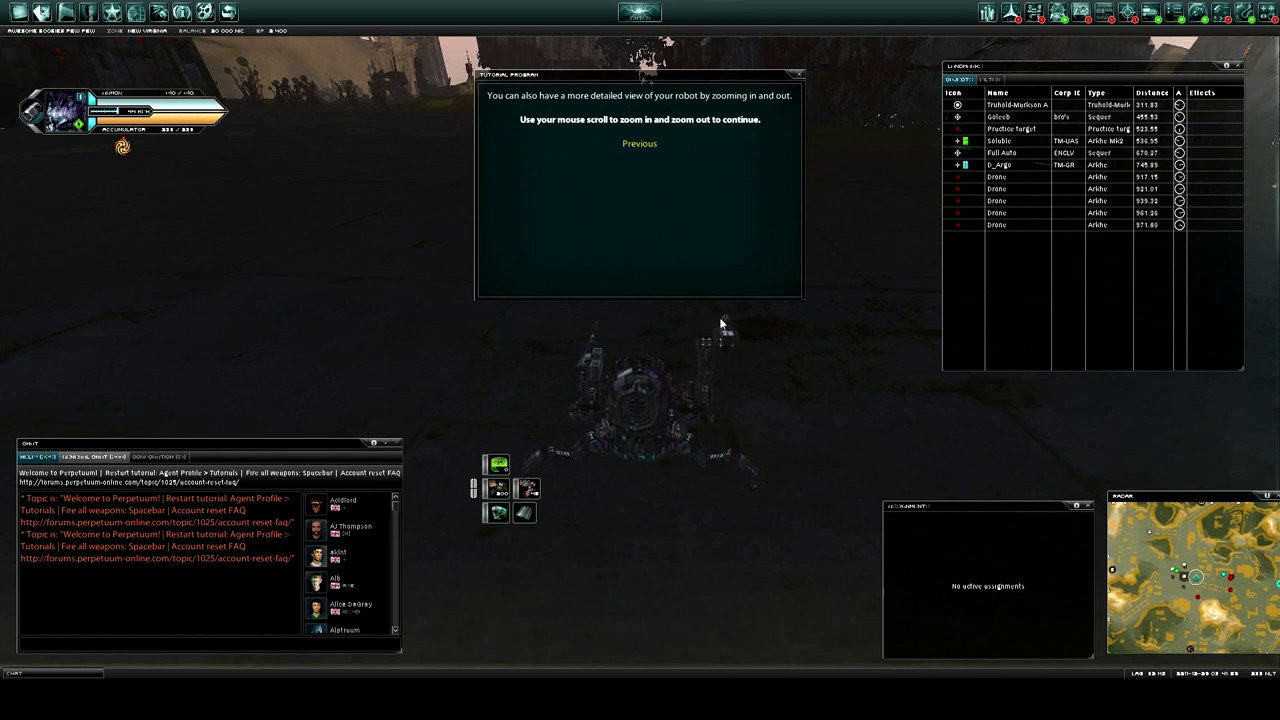
pyautogui.scroll(-5, 722, 315)
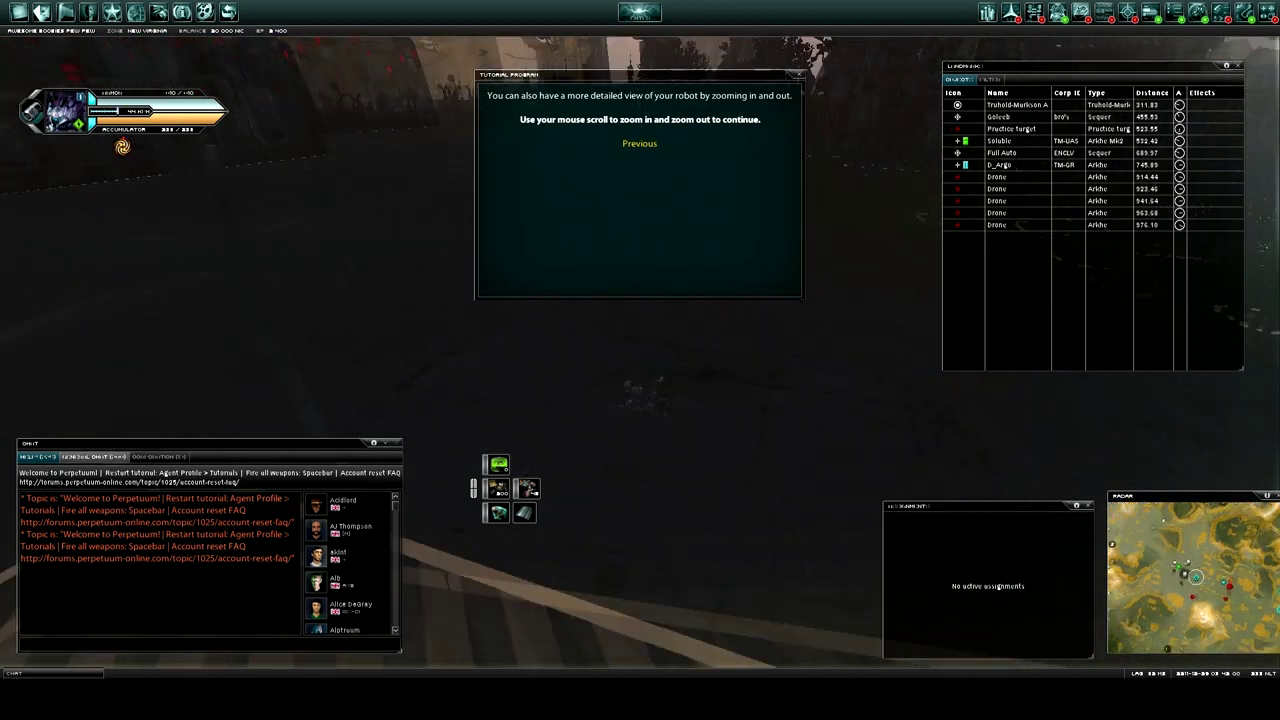
pyautogui.scroll(5, 733, 340)
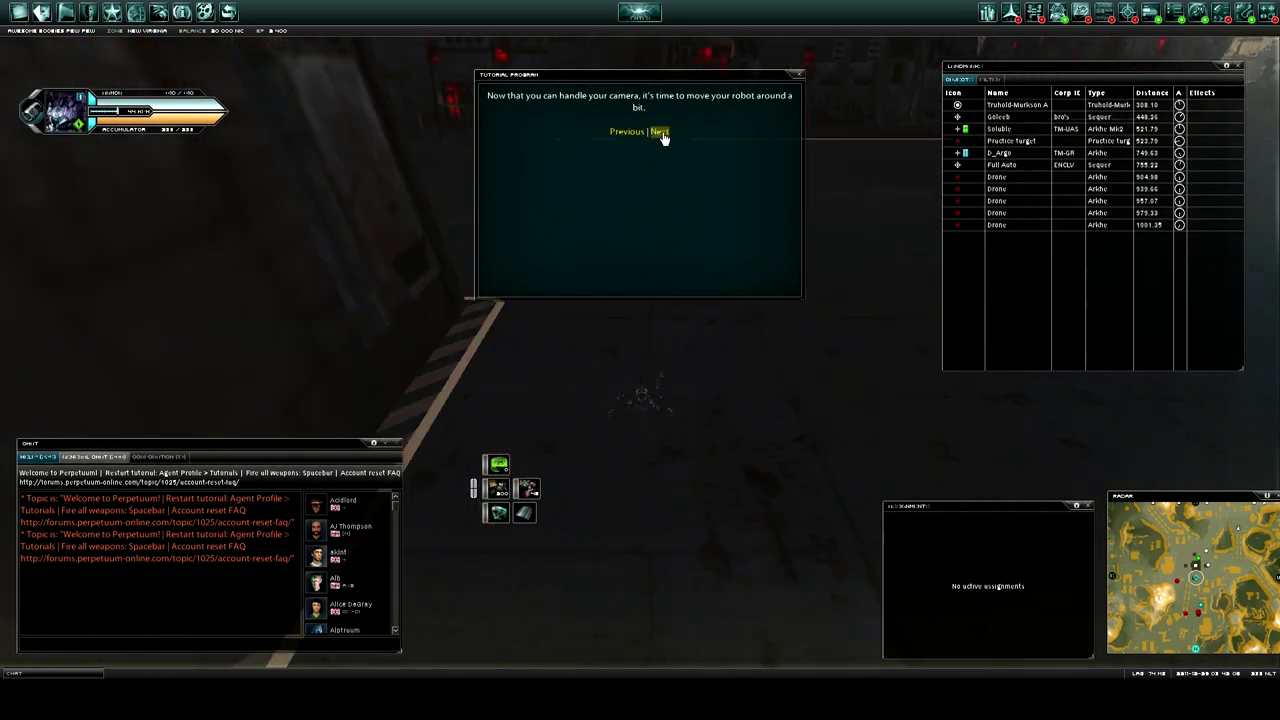
pyautogui.click(660, 132)
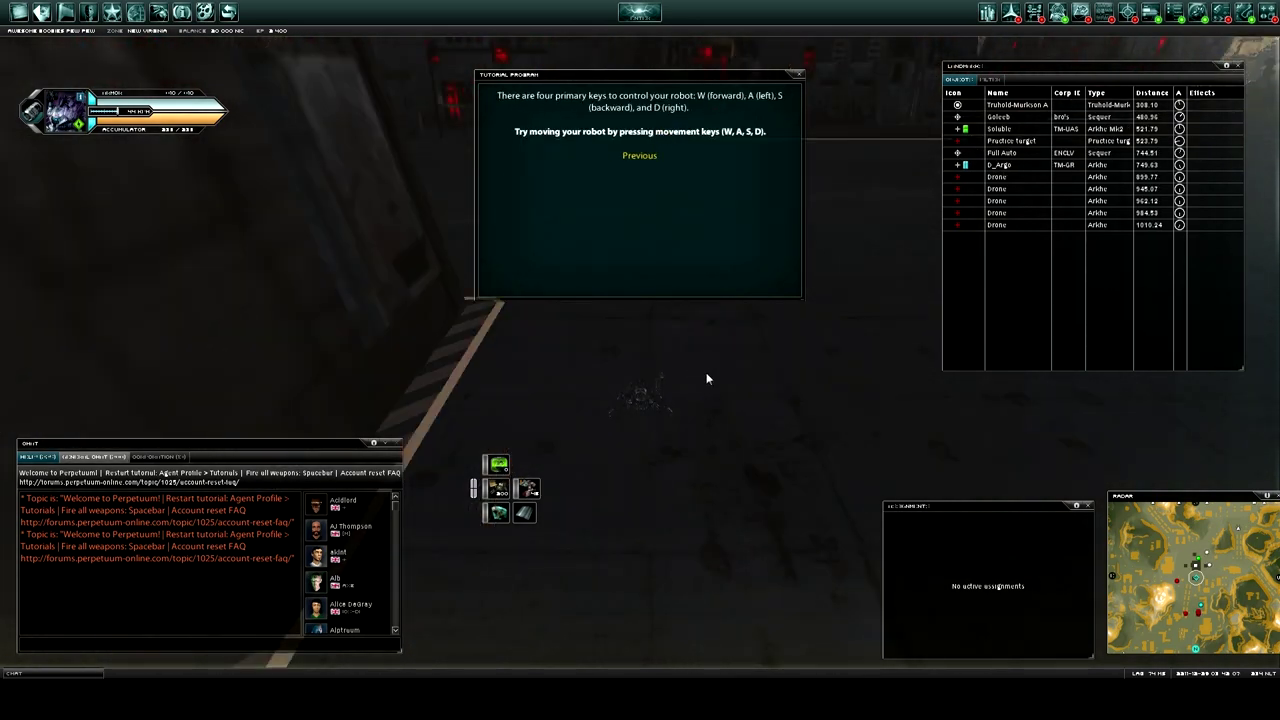
# Drive the robot forward, left and diagonally across the terrain toward the hill
pyautogui.press('w')
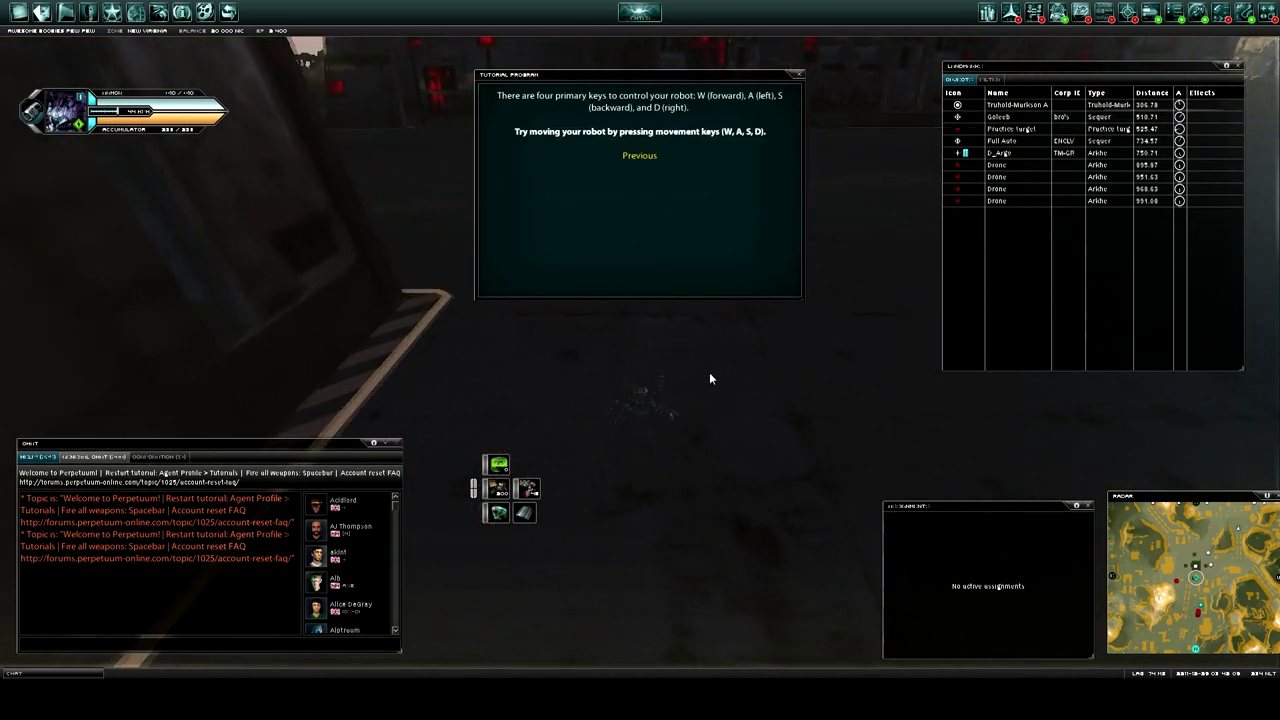
pyautogui.press('w')
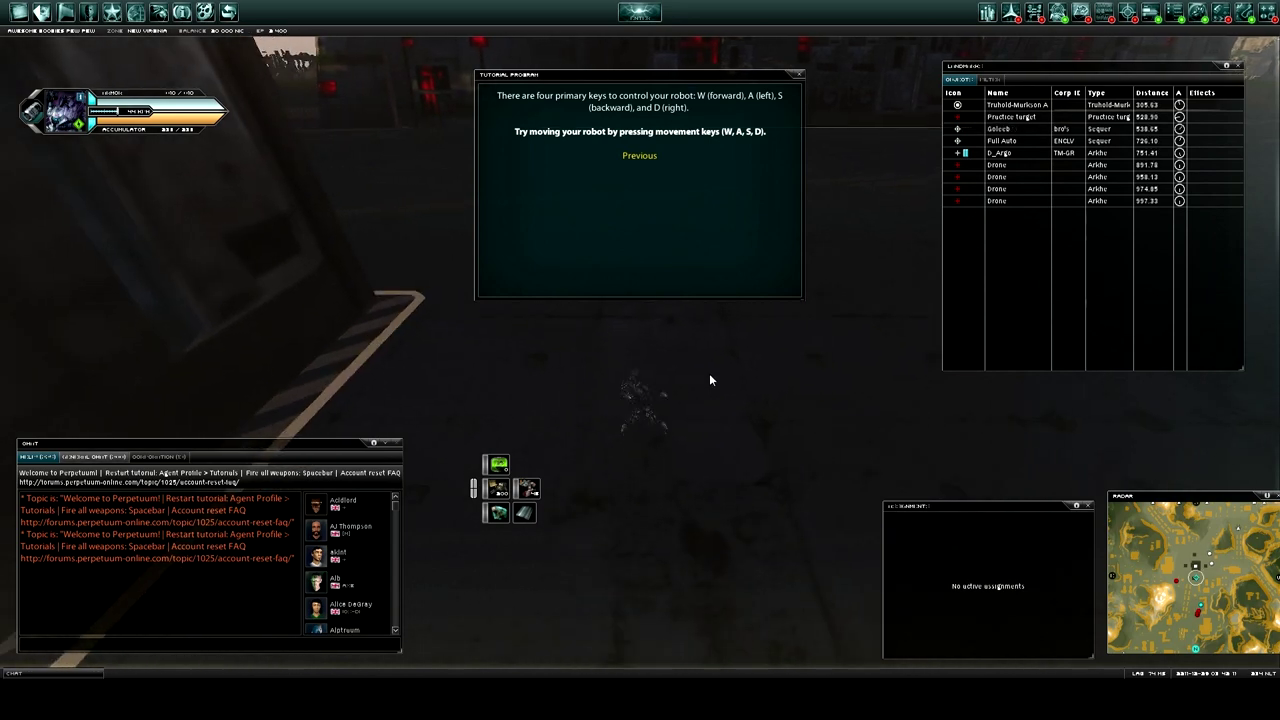
pyautogui.press('a')
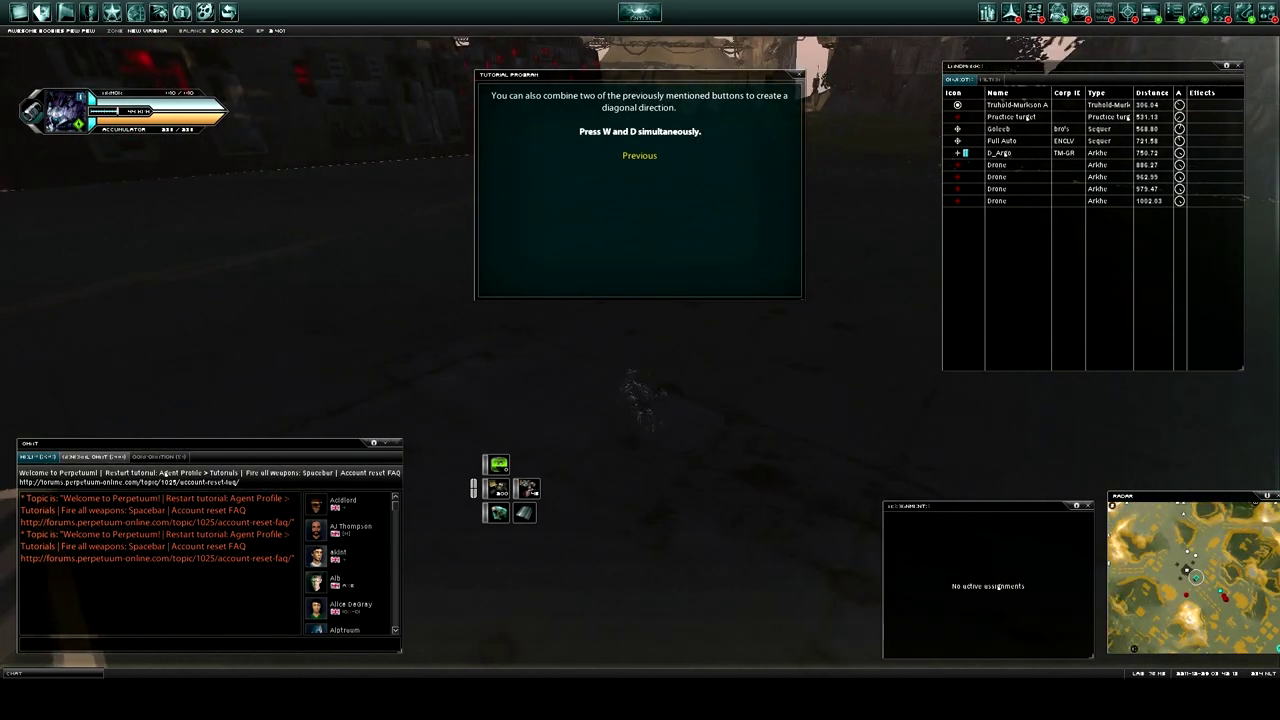
pyautogui.hotkey('w', 'd')
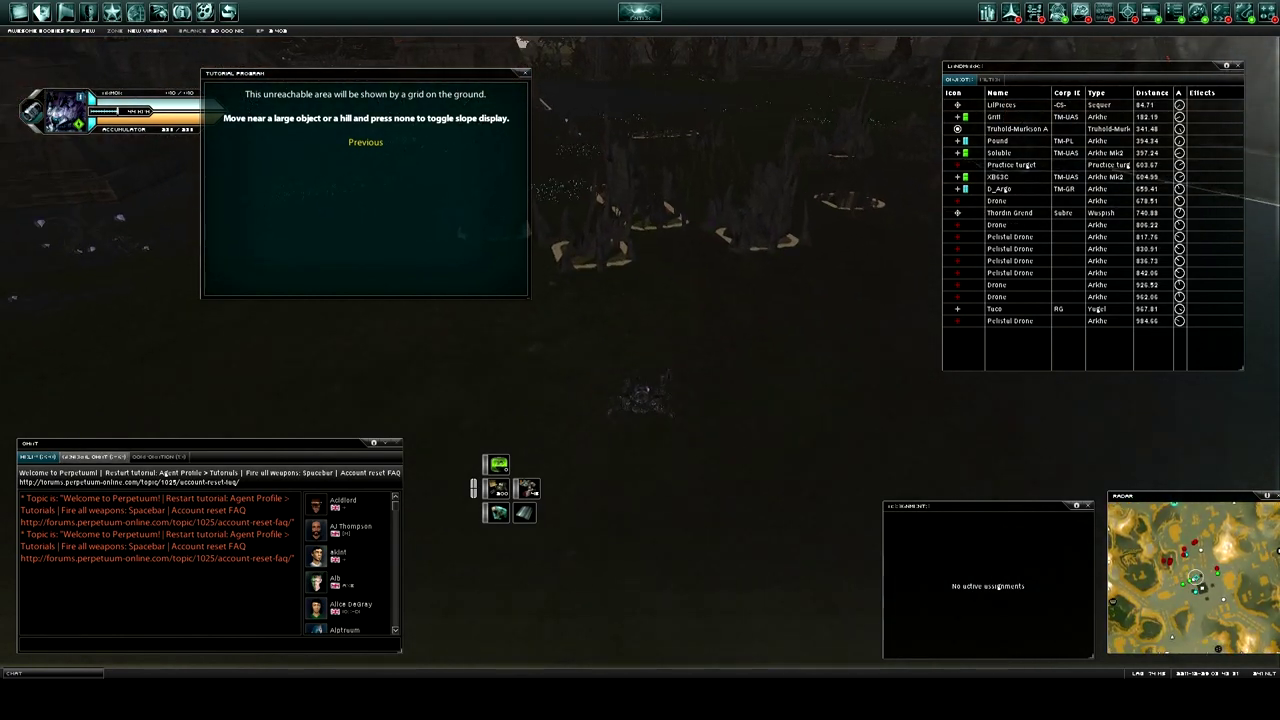
pyautogui.press('w')
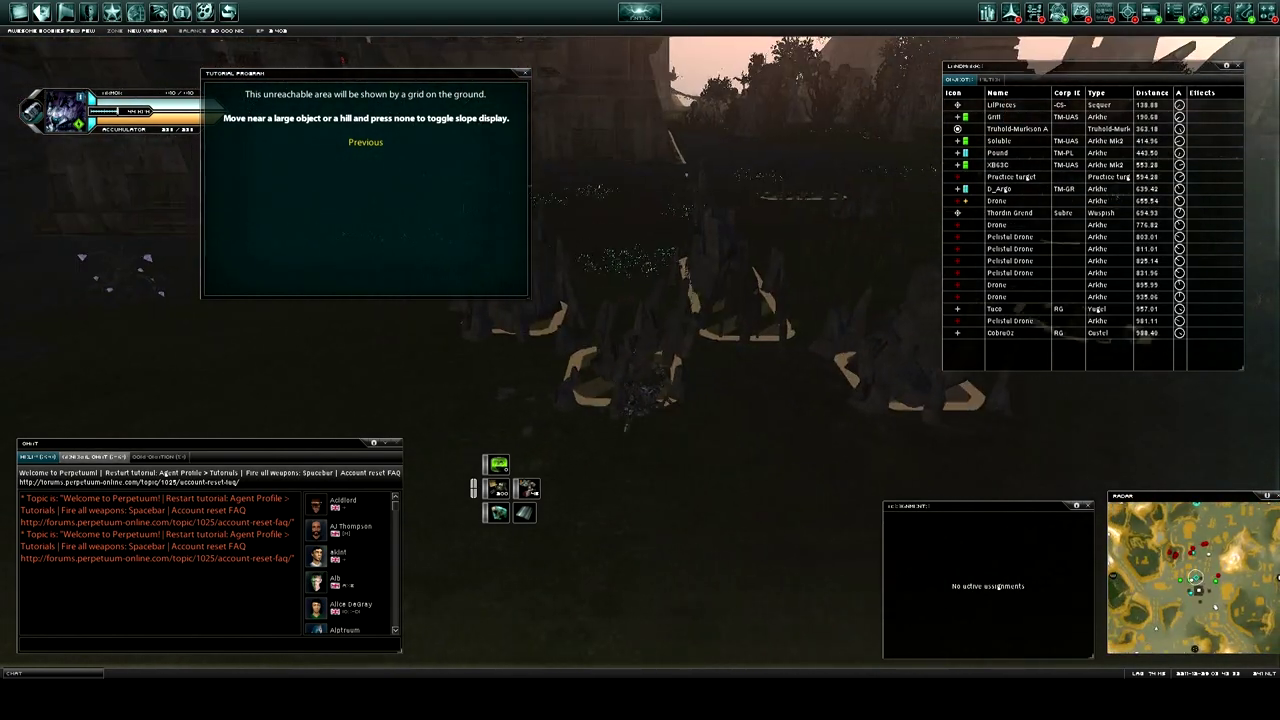
pyautogui.press('a')
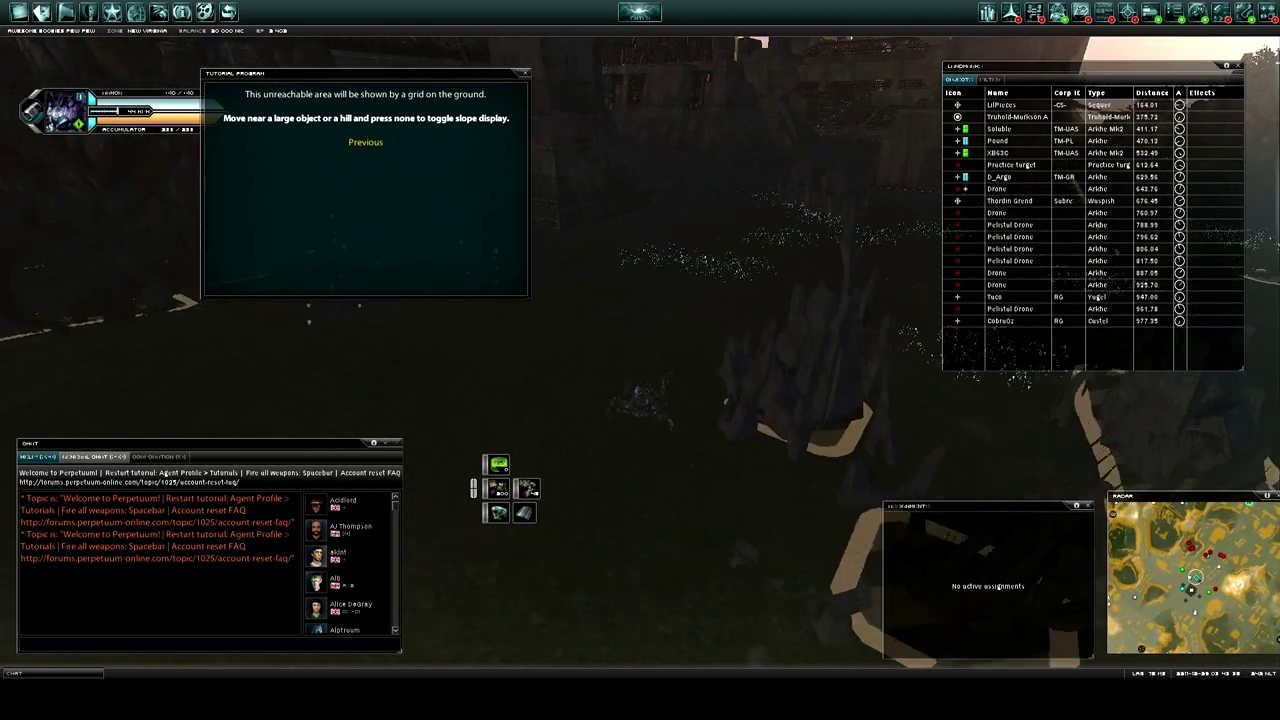
pyautogui.press('a')
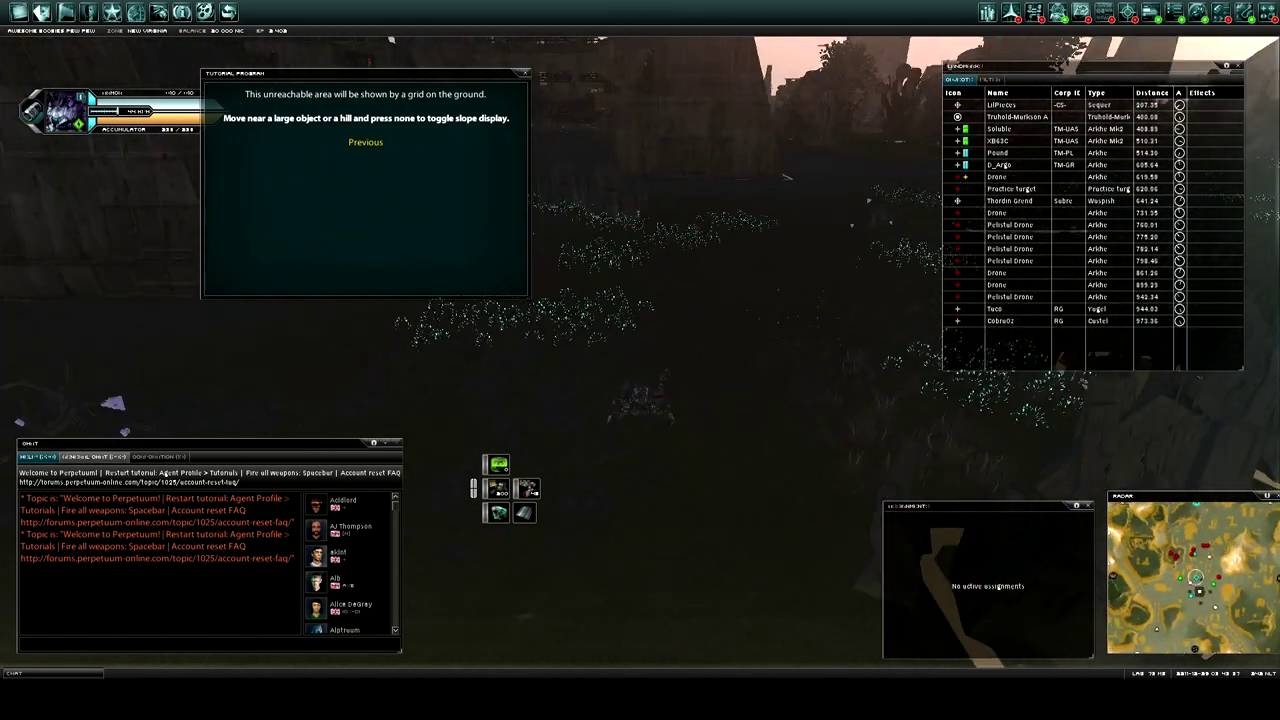
pyautogui.press('w')
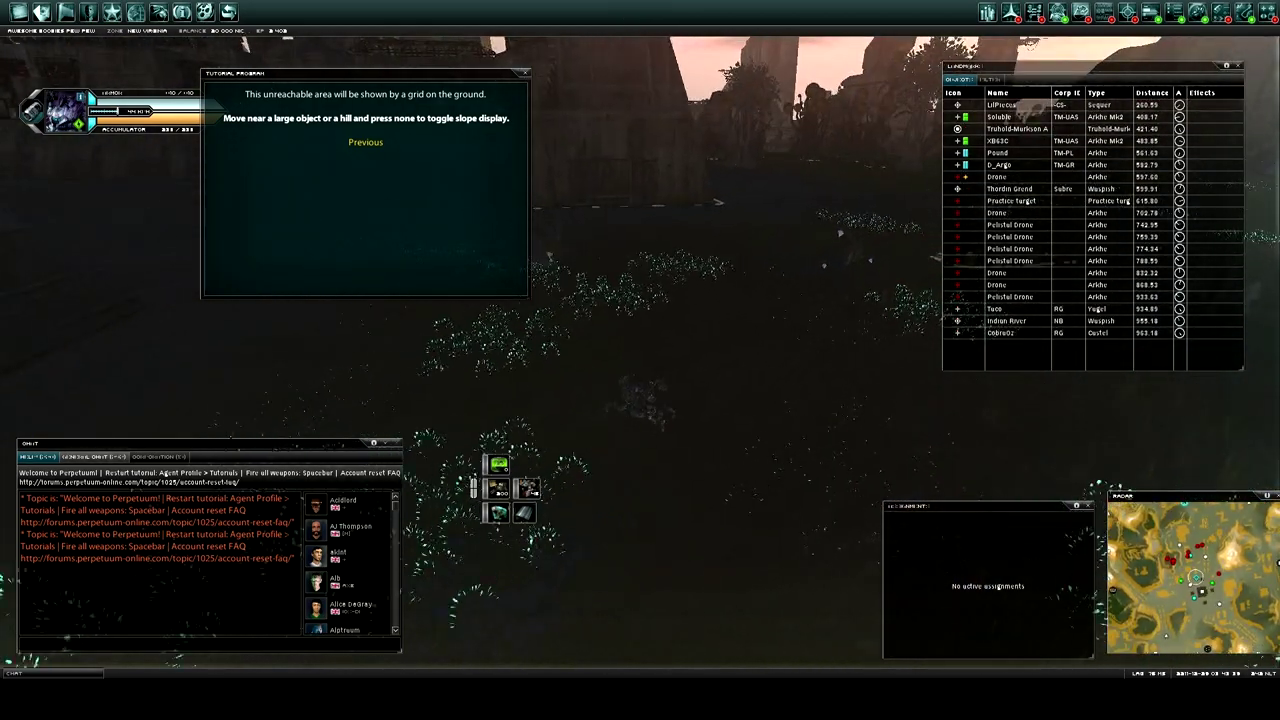
pyautogui.press('w')
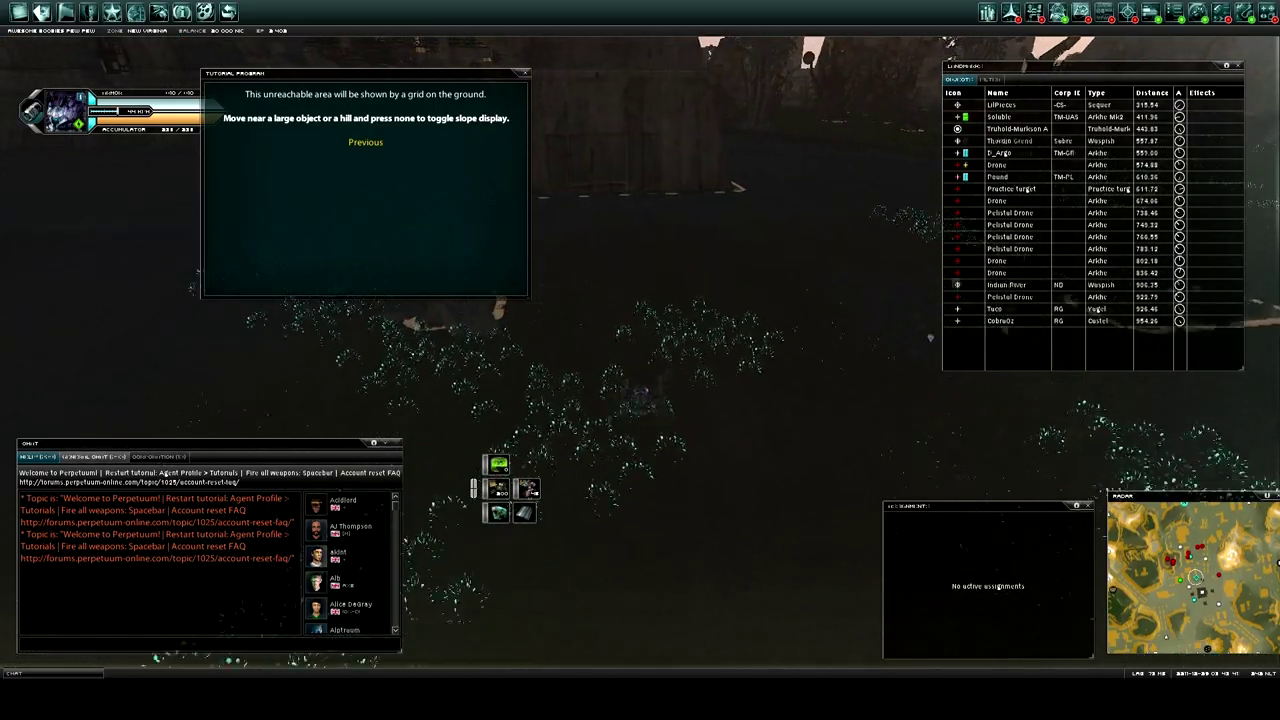
pyautogui.press('w')
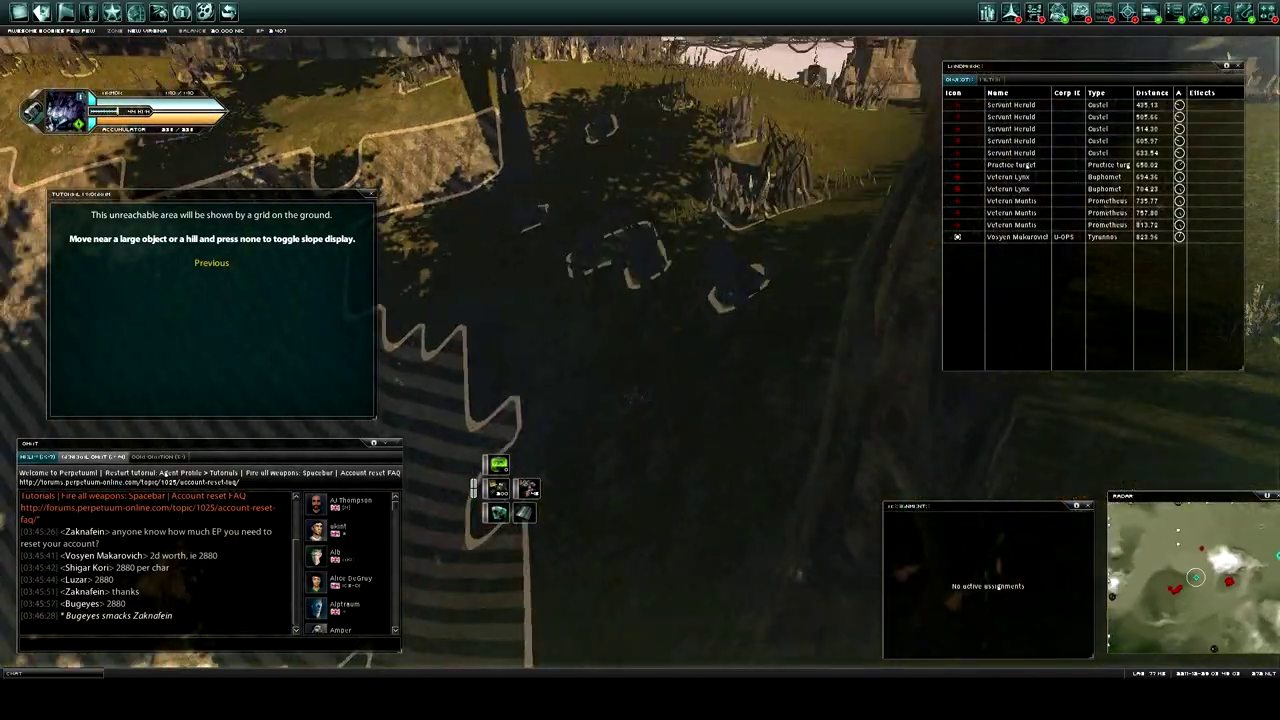
pyautogui.press('w')
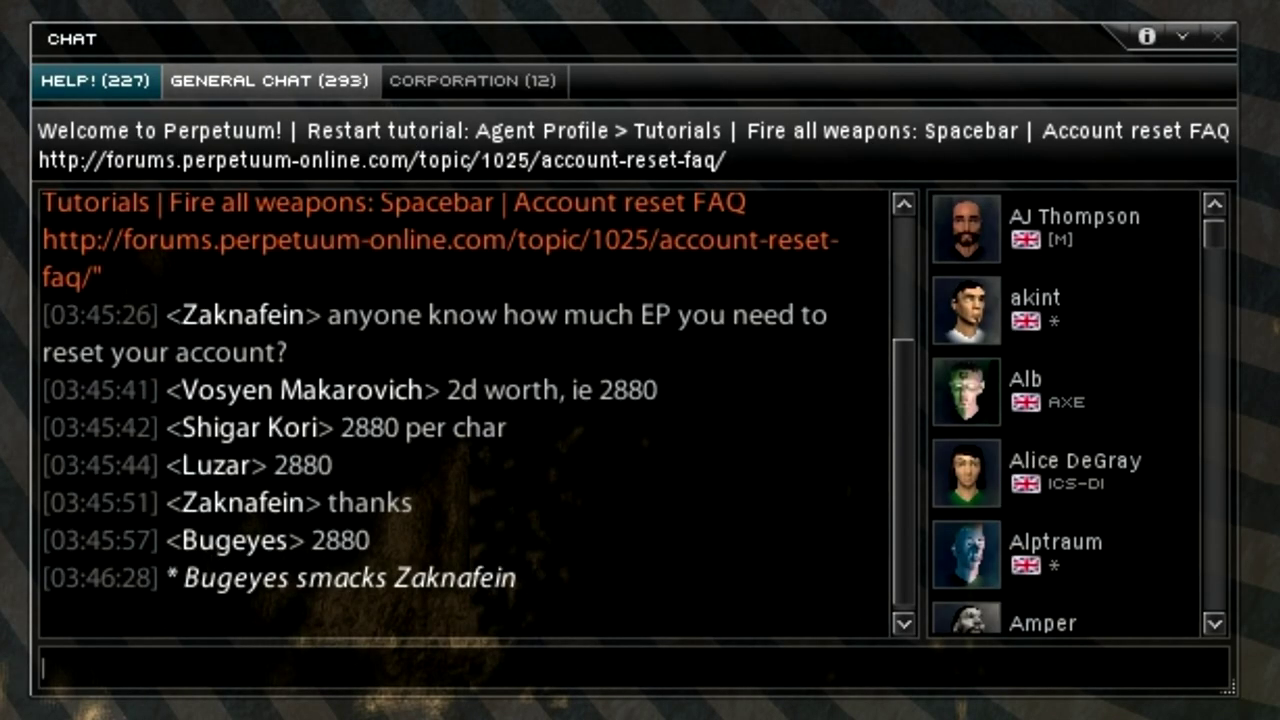
pyautogui.write('Im su')
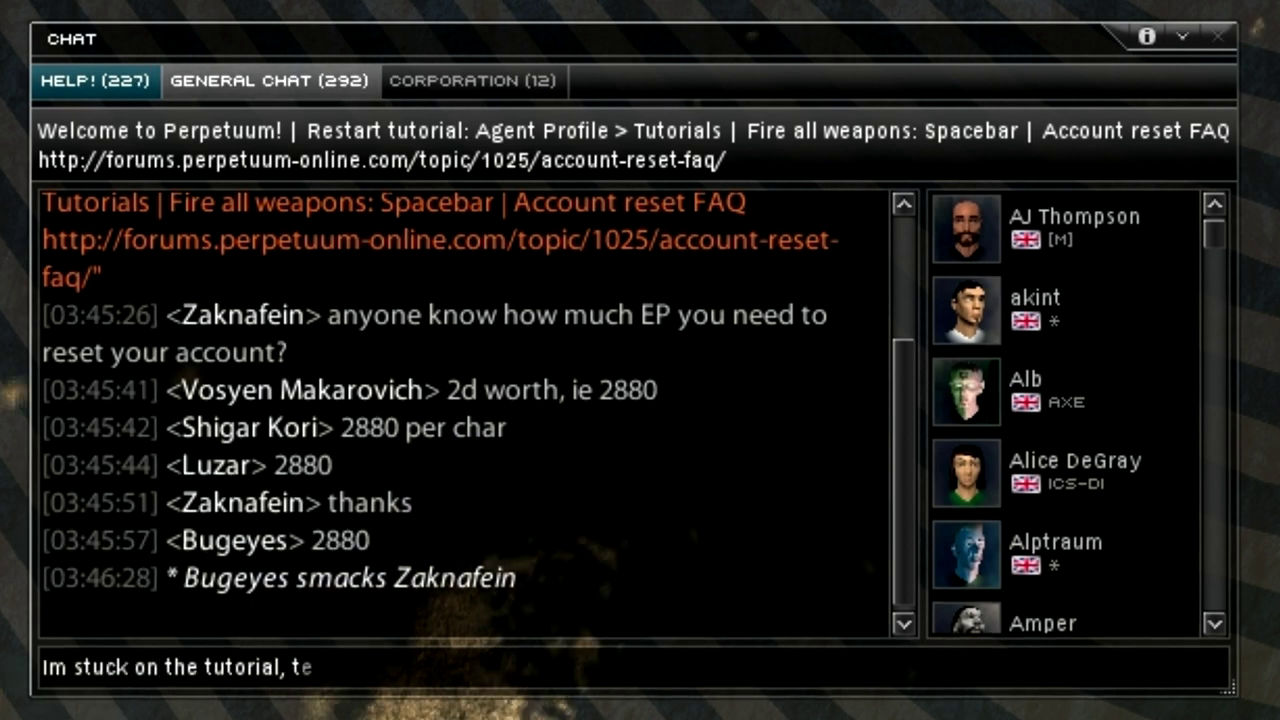
pyautogui.write('large object or a hill and p')
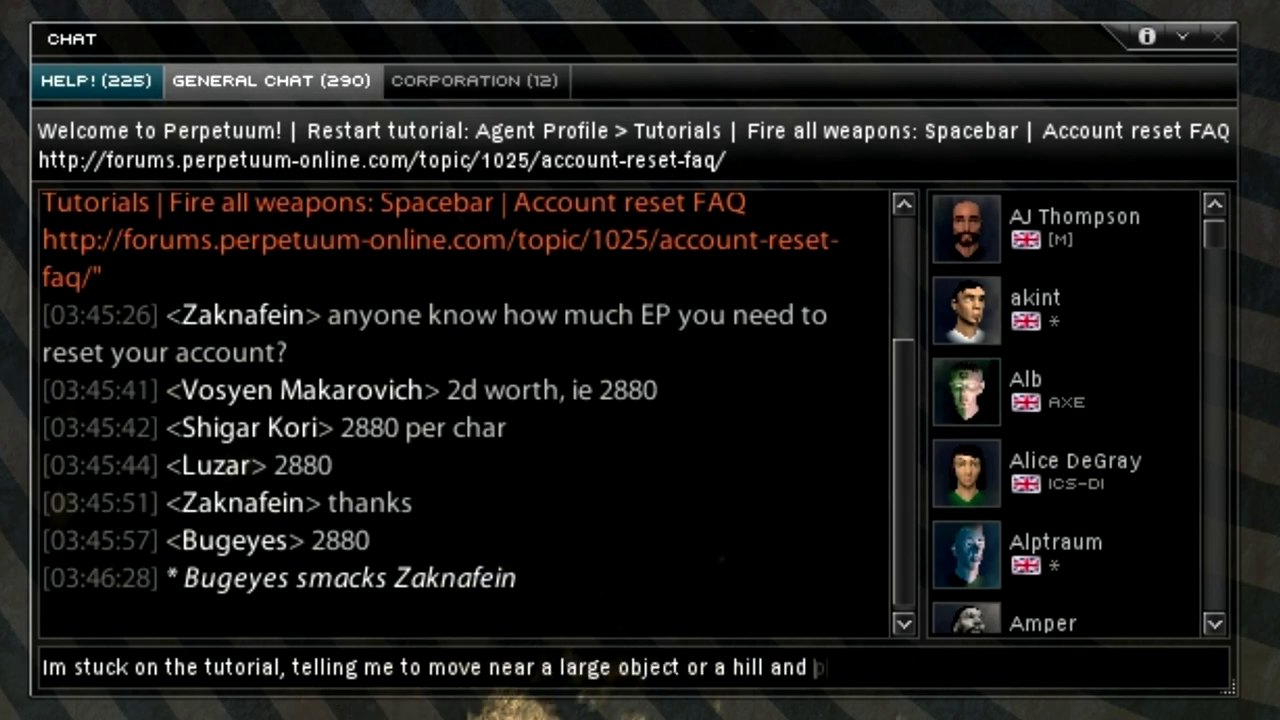
pyautogui.write('ress NONE to see the slope display... whats none? nothings working')
# Send the Help-chat question about being stuck on the slope-display step
pyautogui.press('Return')
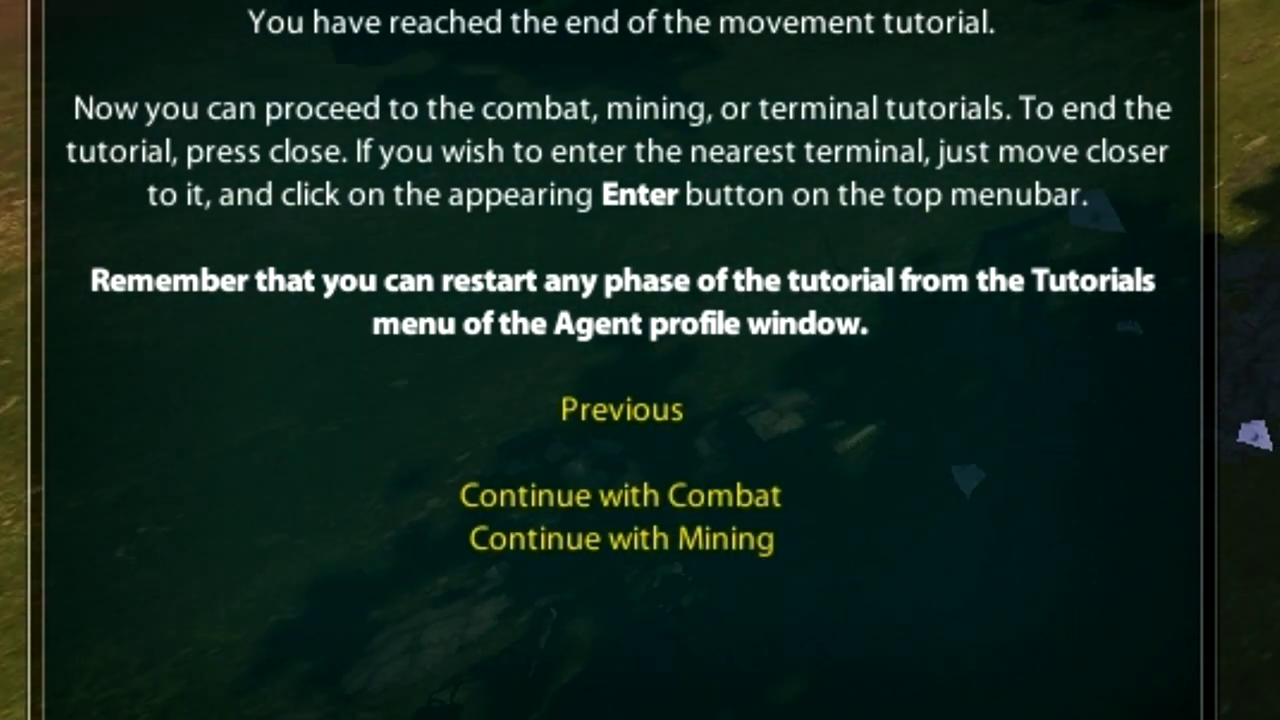
# Continue into the combat tutorial's landmarks page and approach the Practice target
pyautogui.click(588, 498)
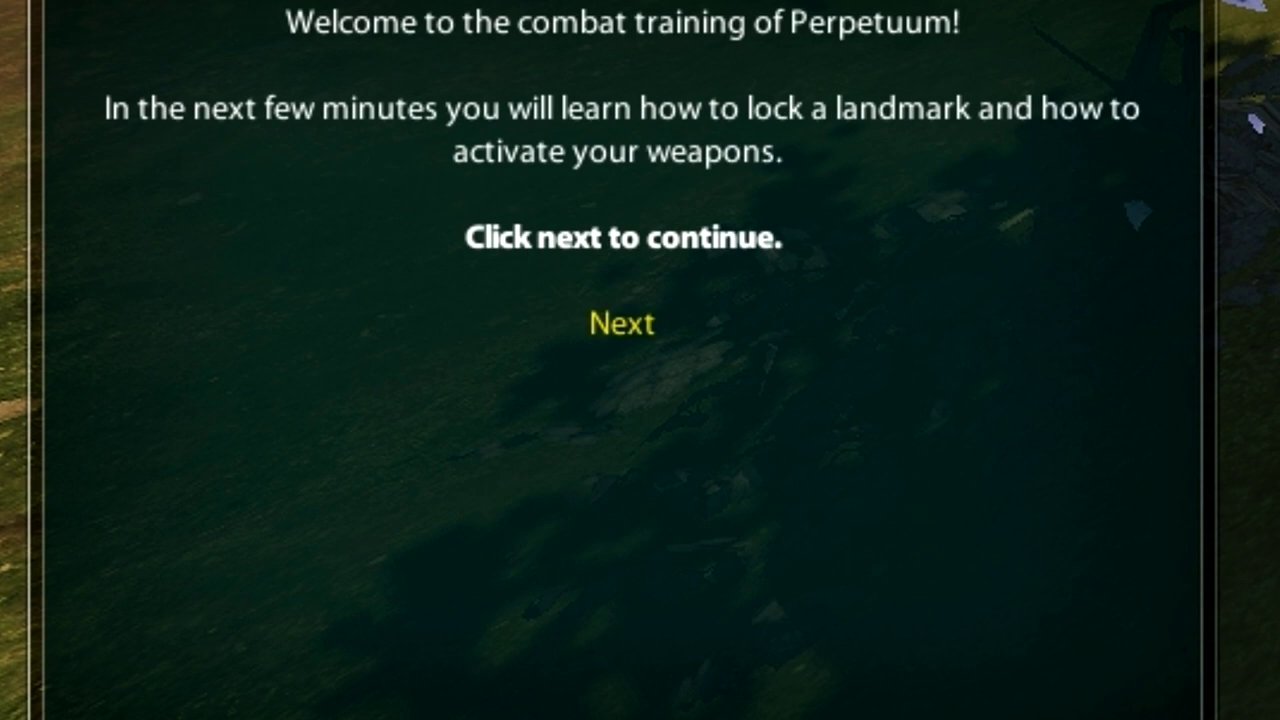
pyautogui.click(600, 318)
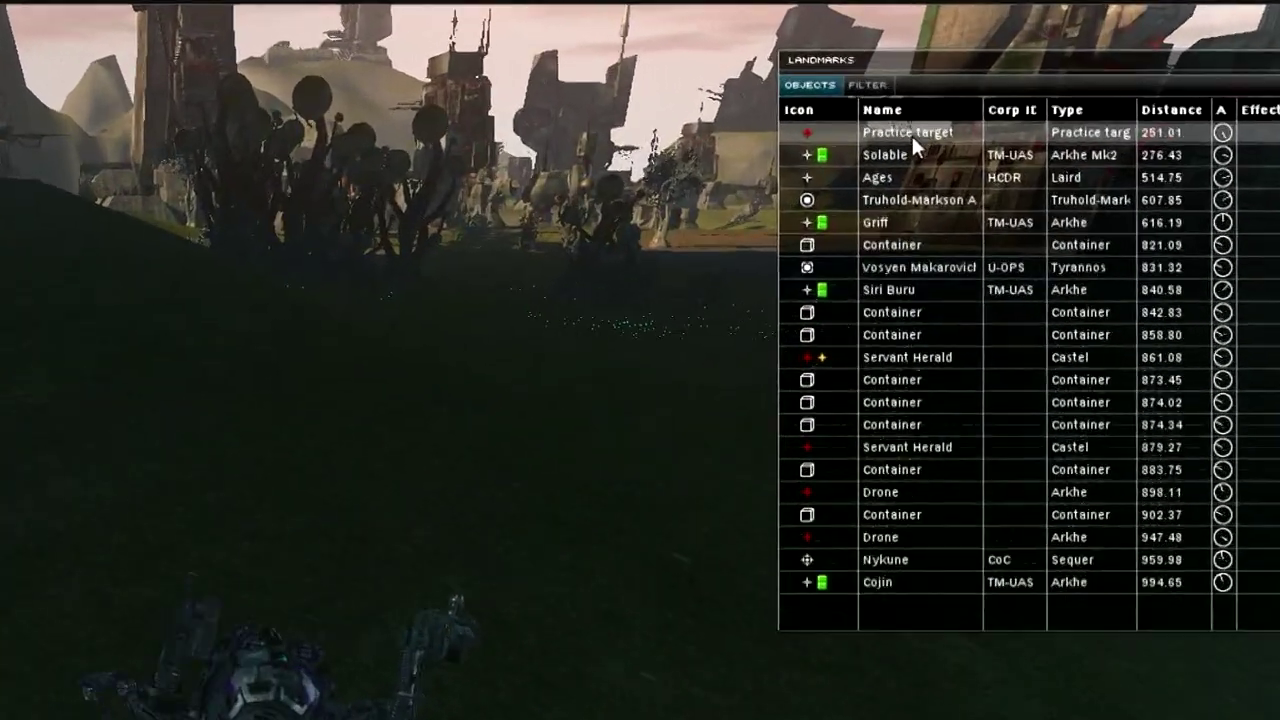
pyautogui.rightClick(1011, 104)
pyautogui.click(512, 310)
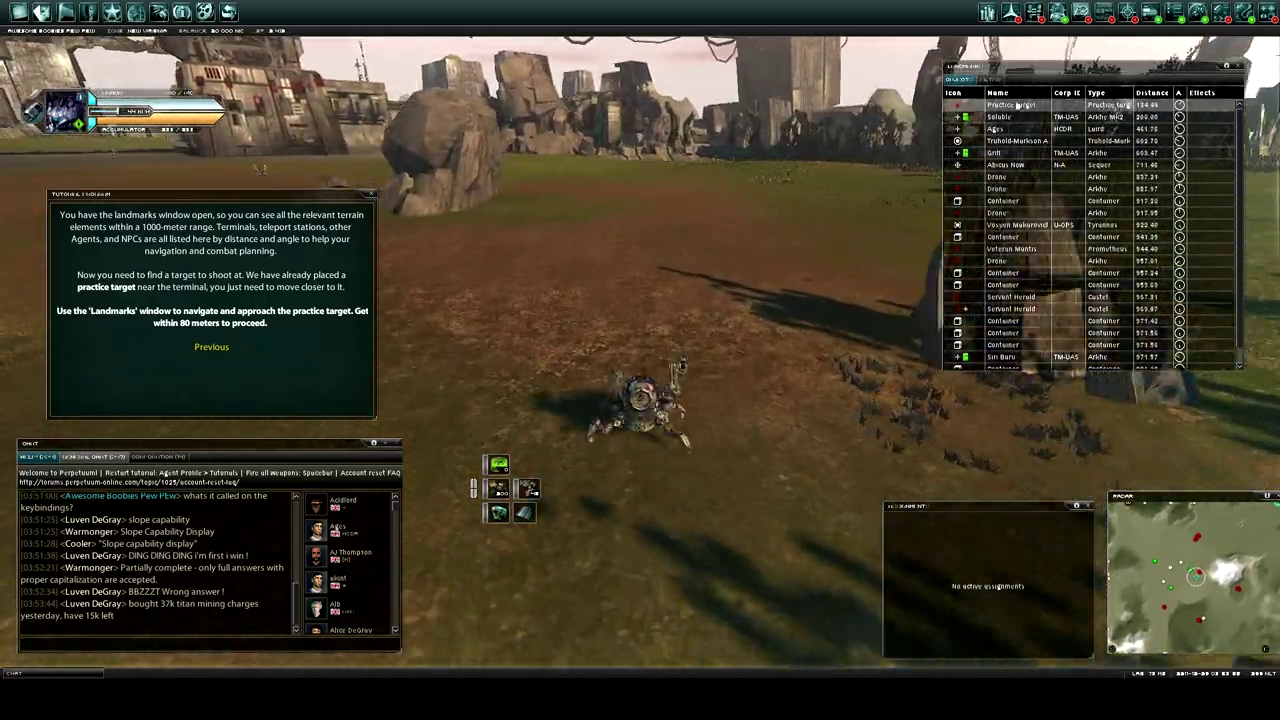
pyautogui.scroll(-5, 889, 220)
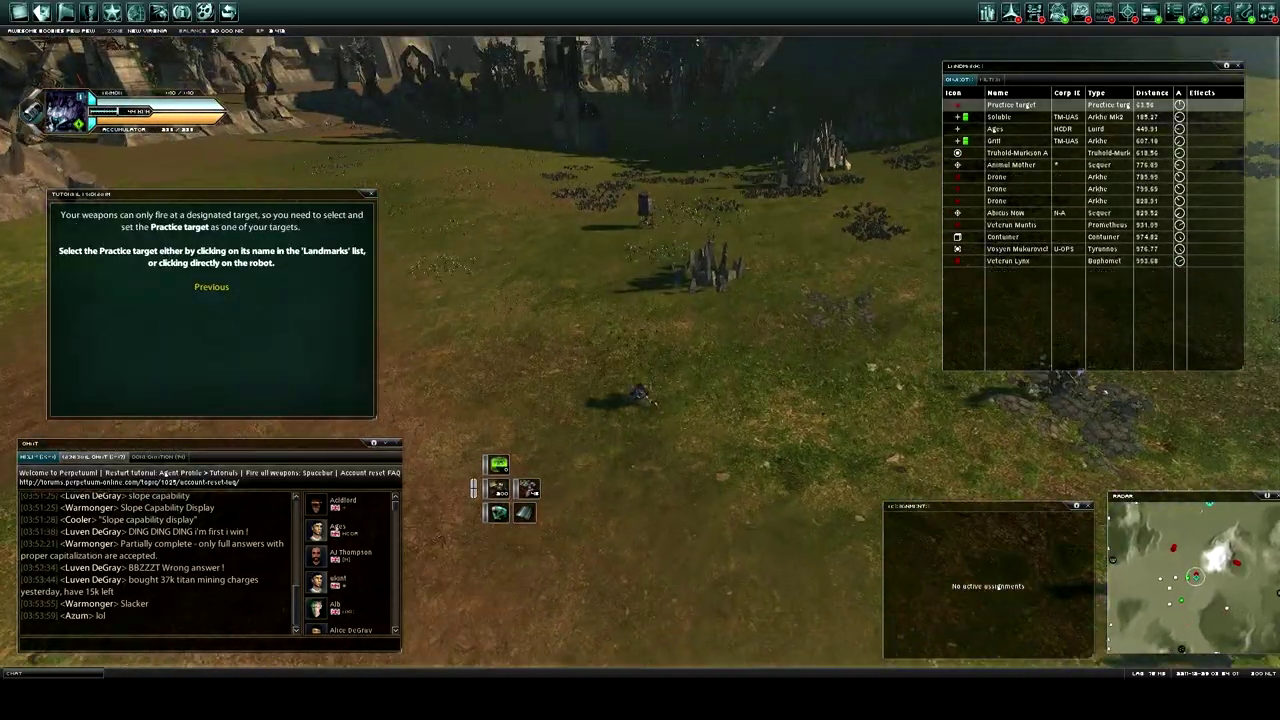
pyautogui.scroll(3, 648, 238)
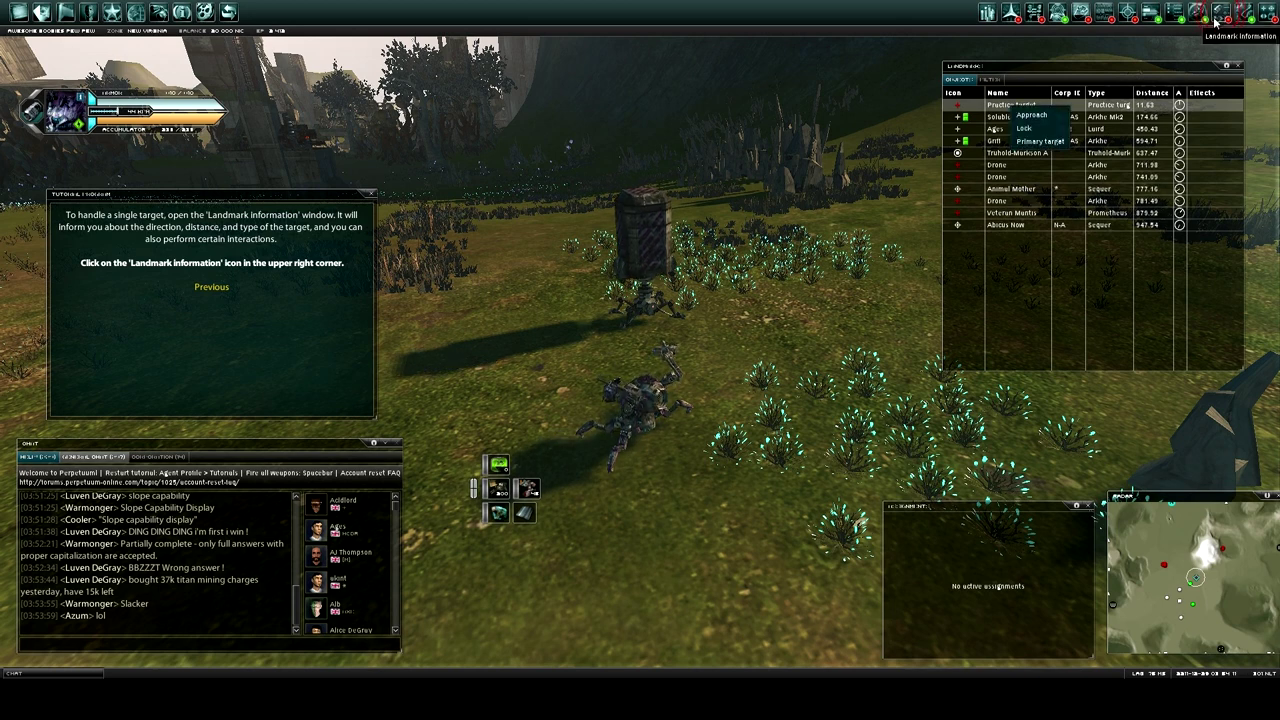
# Set the Practice target as primary from Landmark information, then open and reposition the Targeting Computer
pyautogui.click(1236, 19)
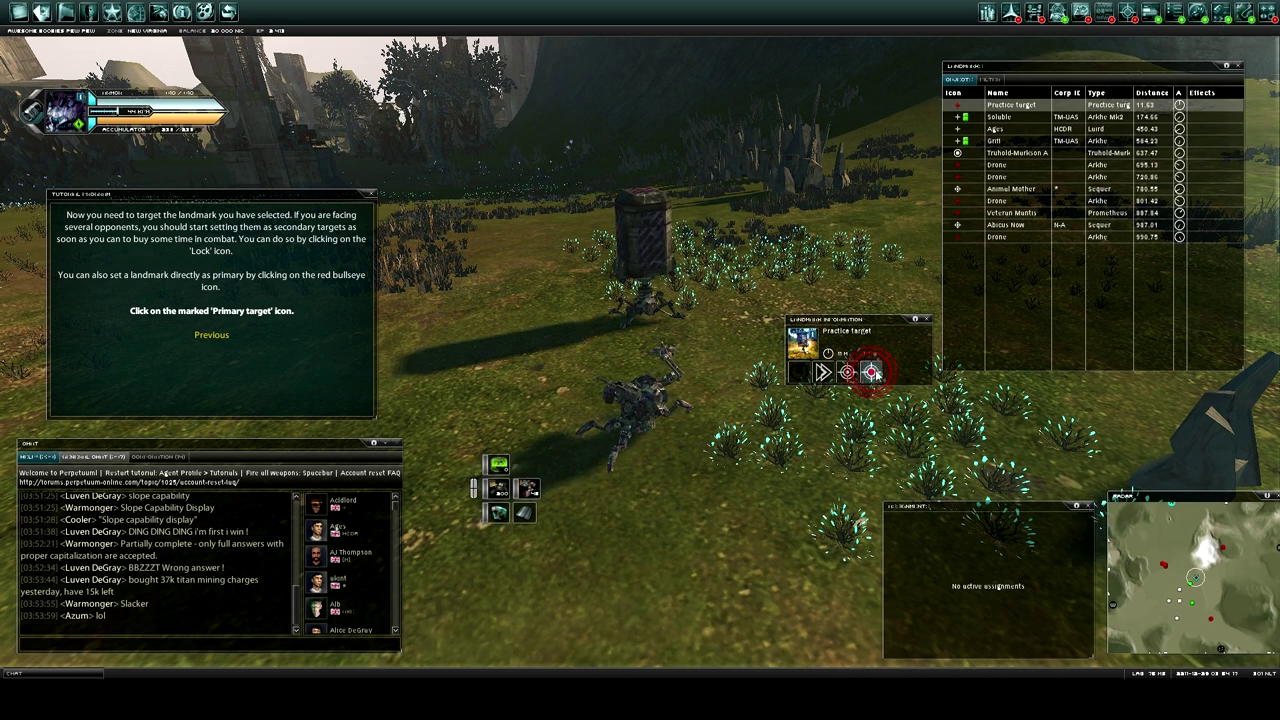
pyautogui.click(871, 373)
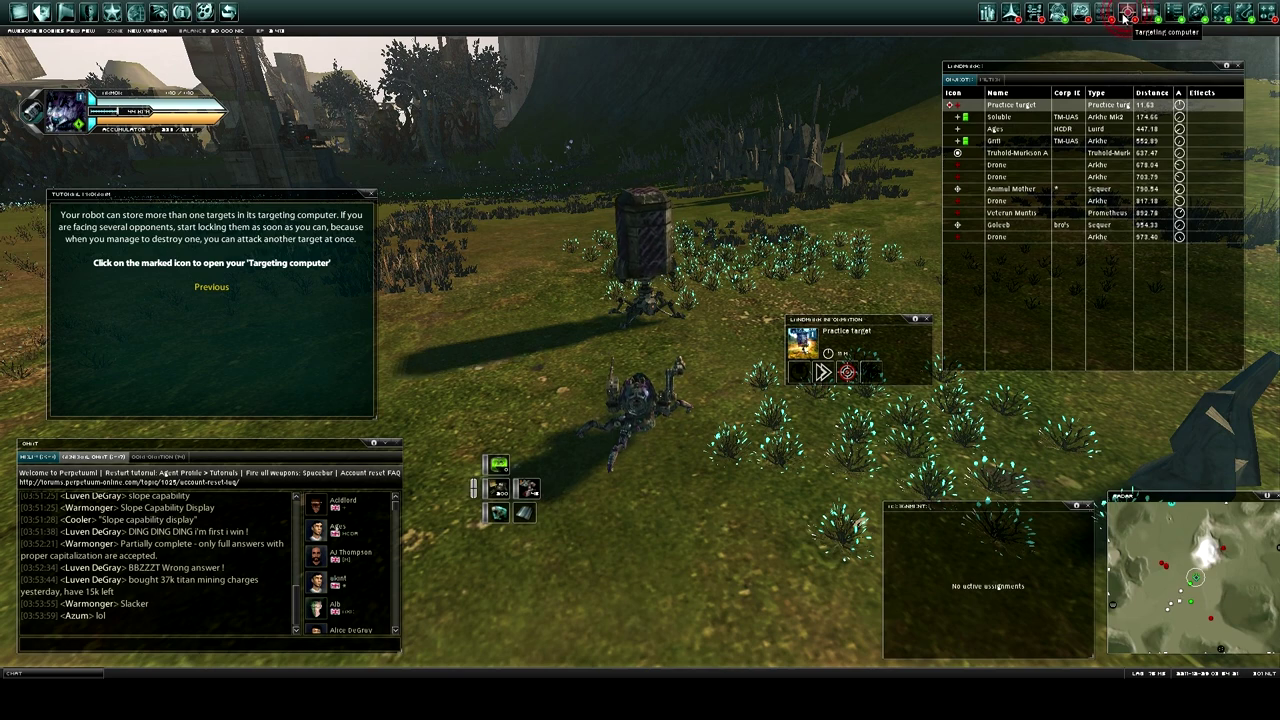
pyautogui.click(1125, 14)
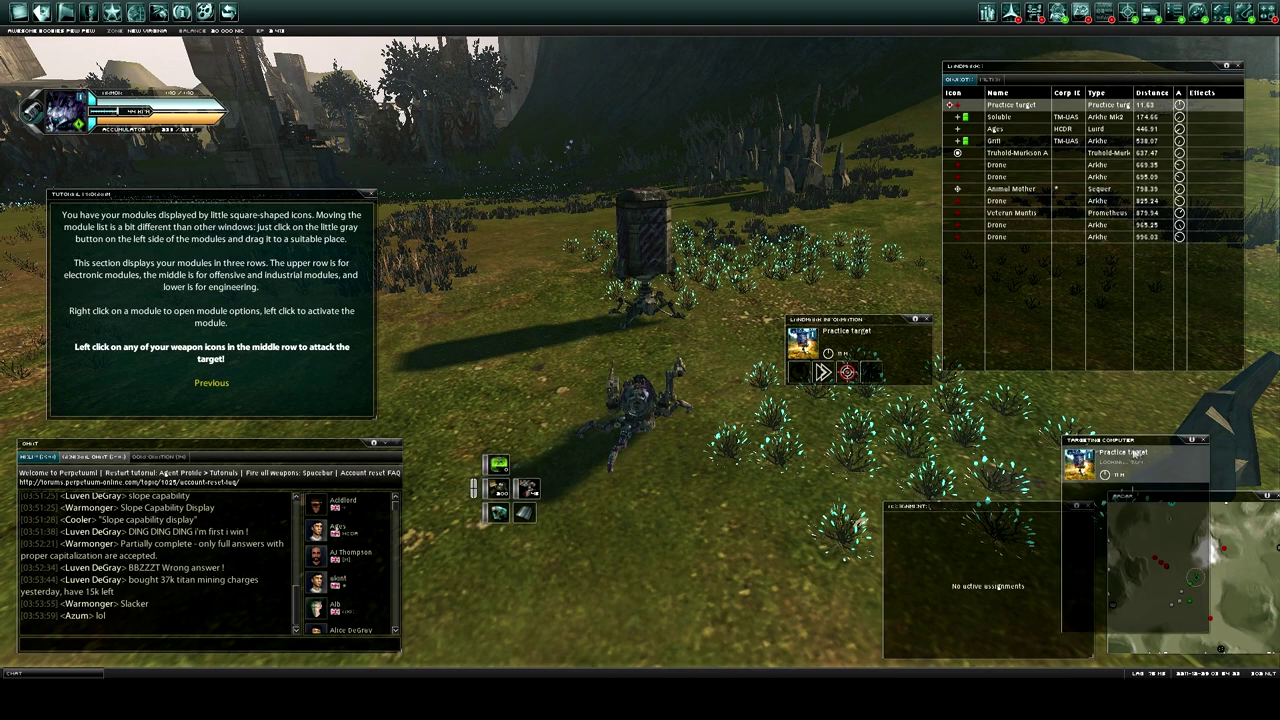
pyautogui.moveTo(1133, 452); pyautogui.dragTo(735, 362)
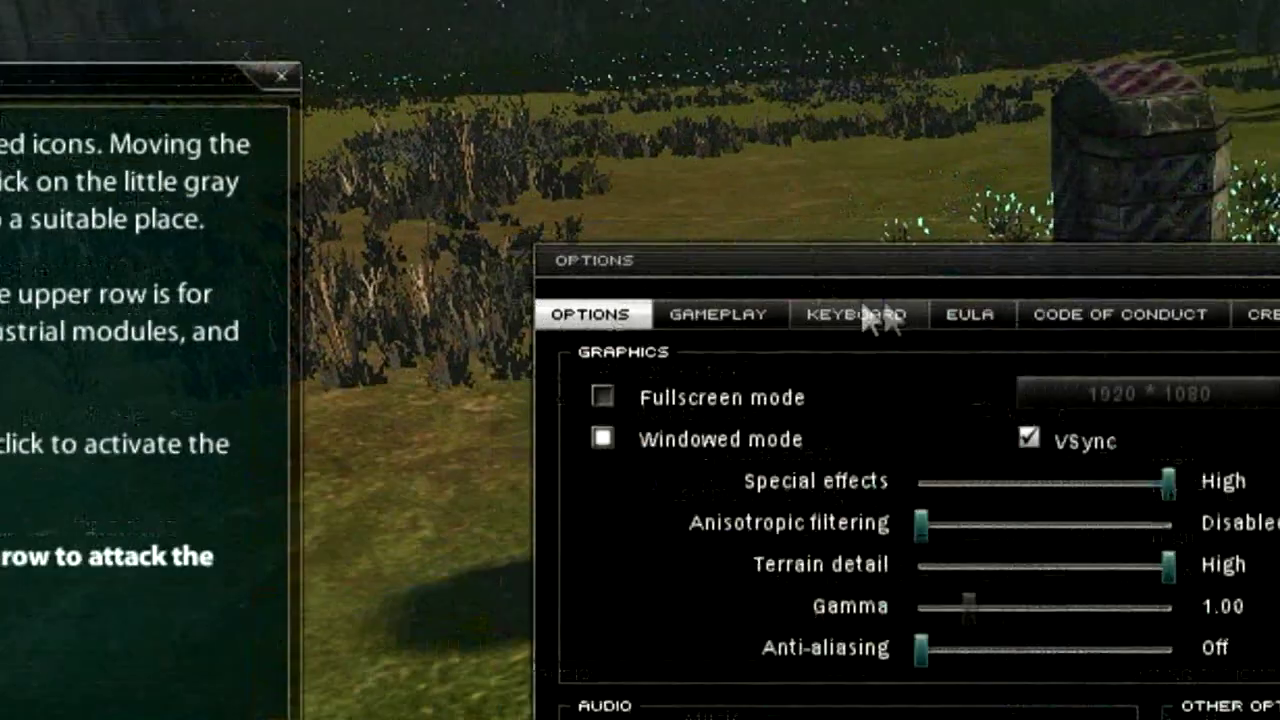
# Review the Keyboard key-binding list in Options from the top, then close Options with OK
pyautogui.click(863, 308)
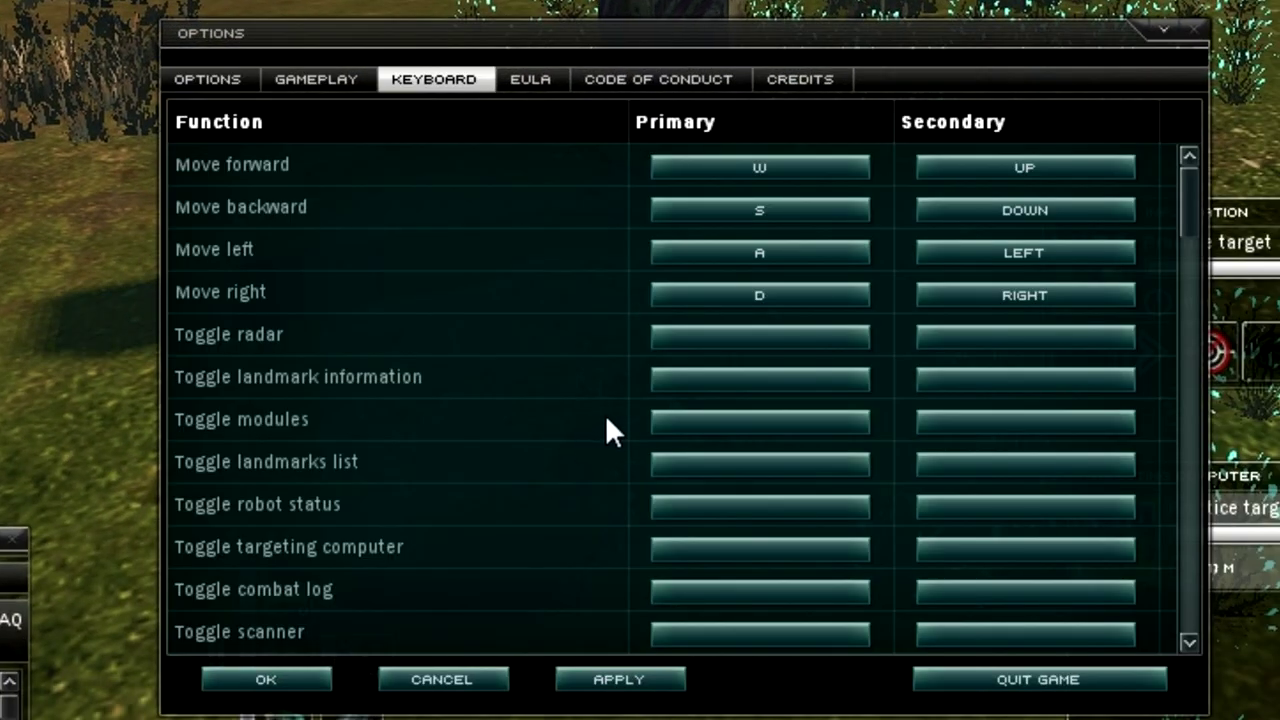
pyautogui.scroll(-3, 610, 425)
pyautogui.click(425, 76)
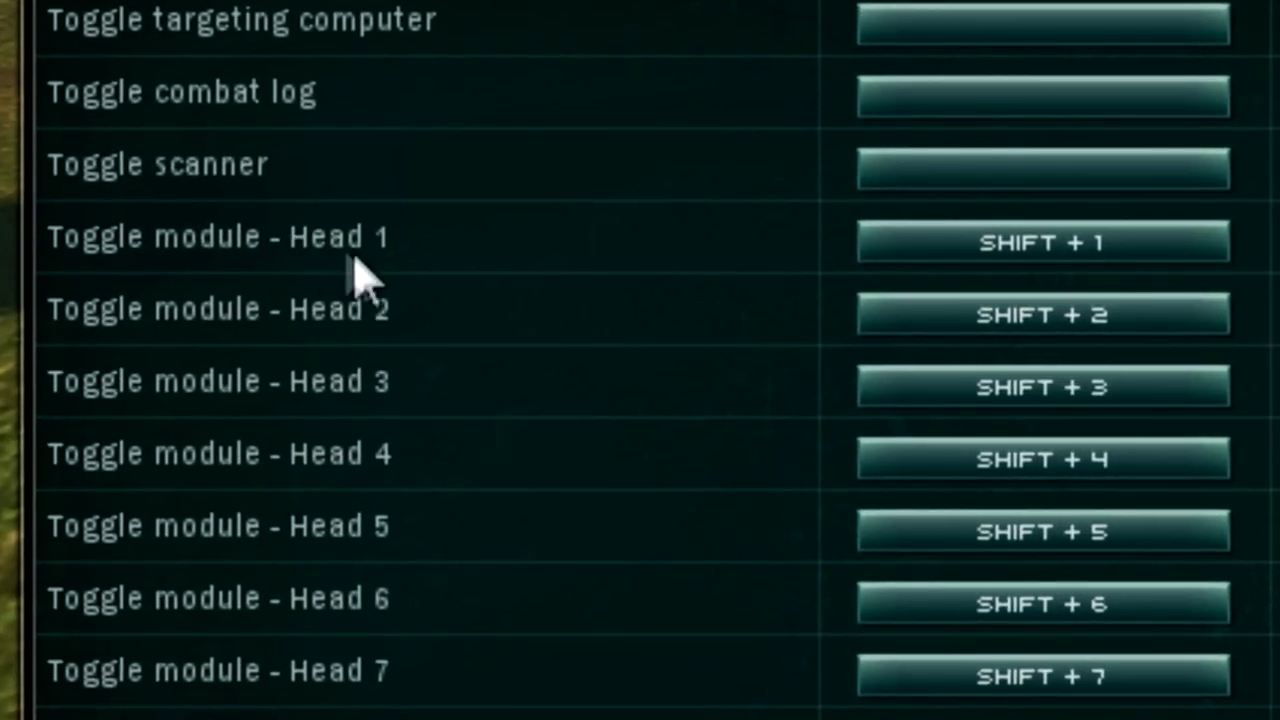
pyautogui.scroll(3, 350, 260)
pyautogui.scroll(2, 300, 243)
pyautogui.scroll(4, 394, 314)
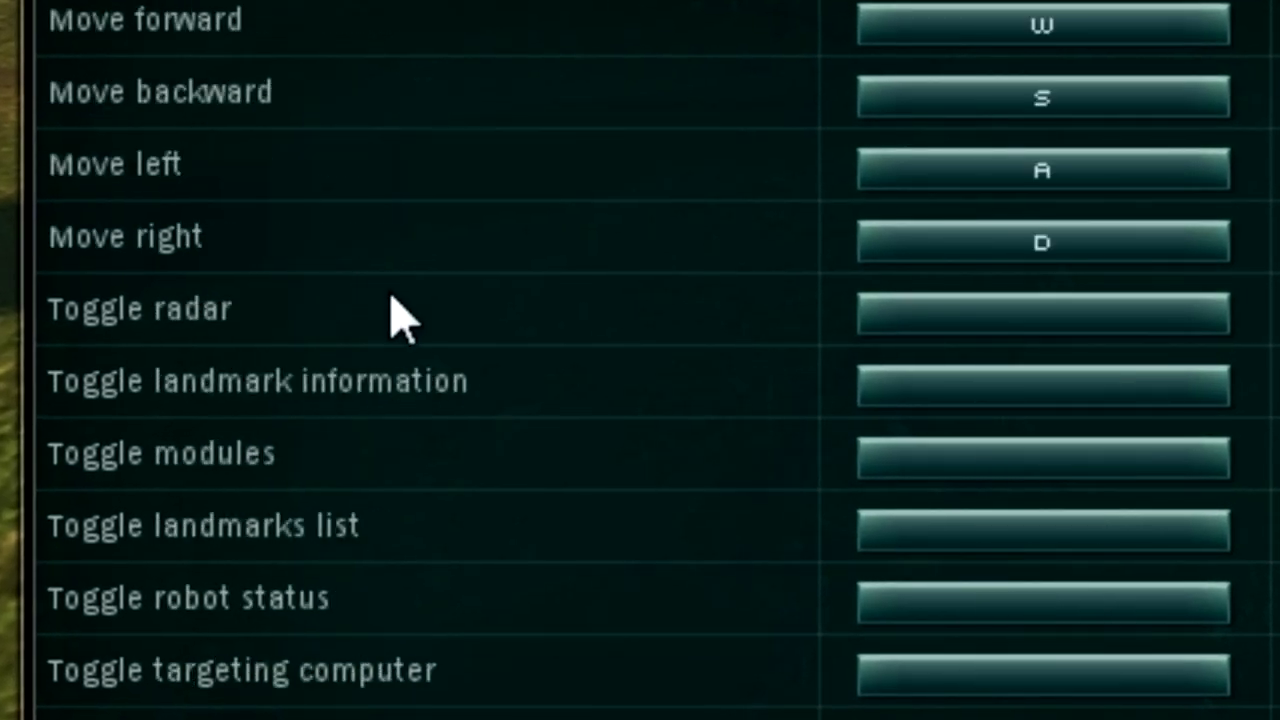
pyautogui.scroll(-5, 408, 286)
pyautogui.scroll(-14, 420, 345)
pyautogui.scroll(-11, 480, 420)
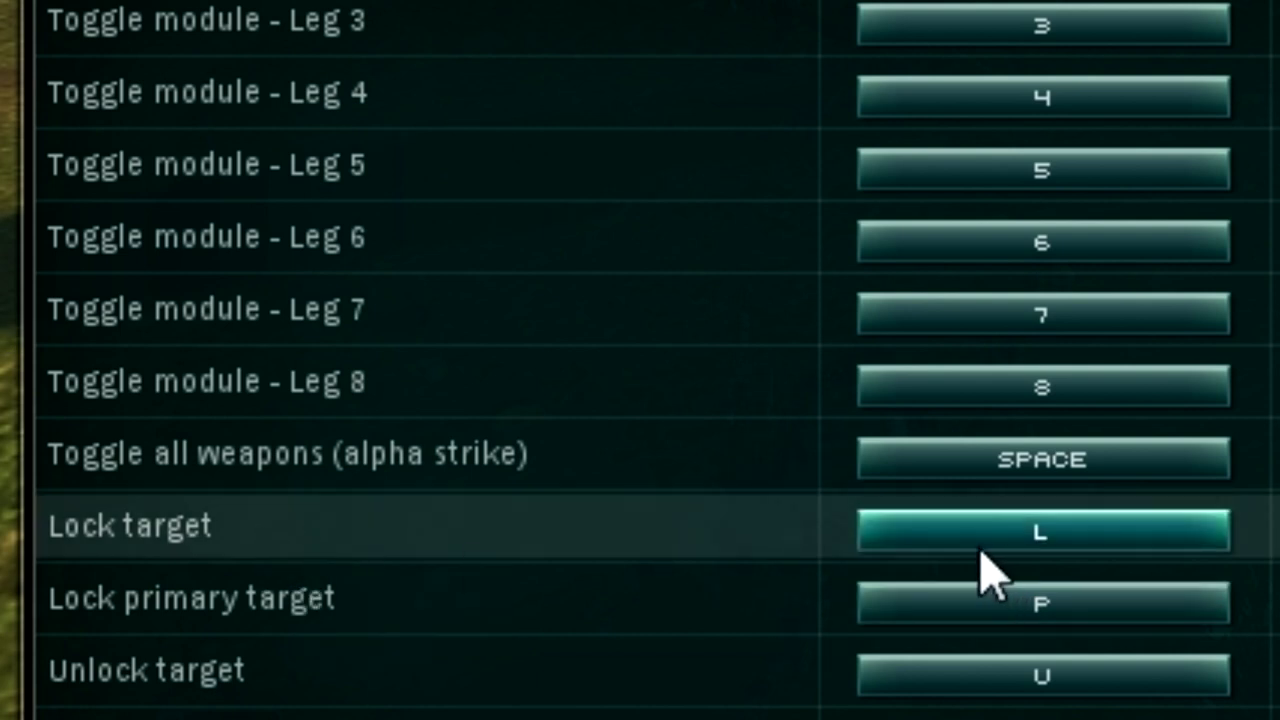
pyautogui.scroll(-1, 1020, 528)
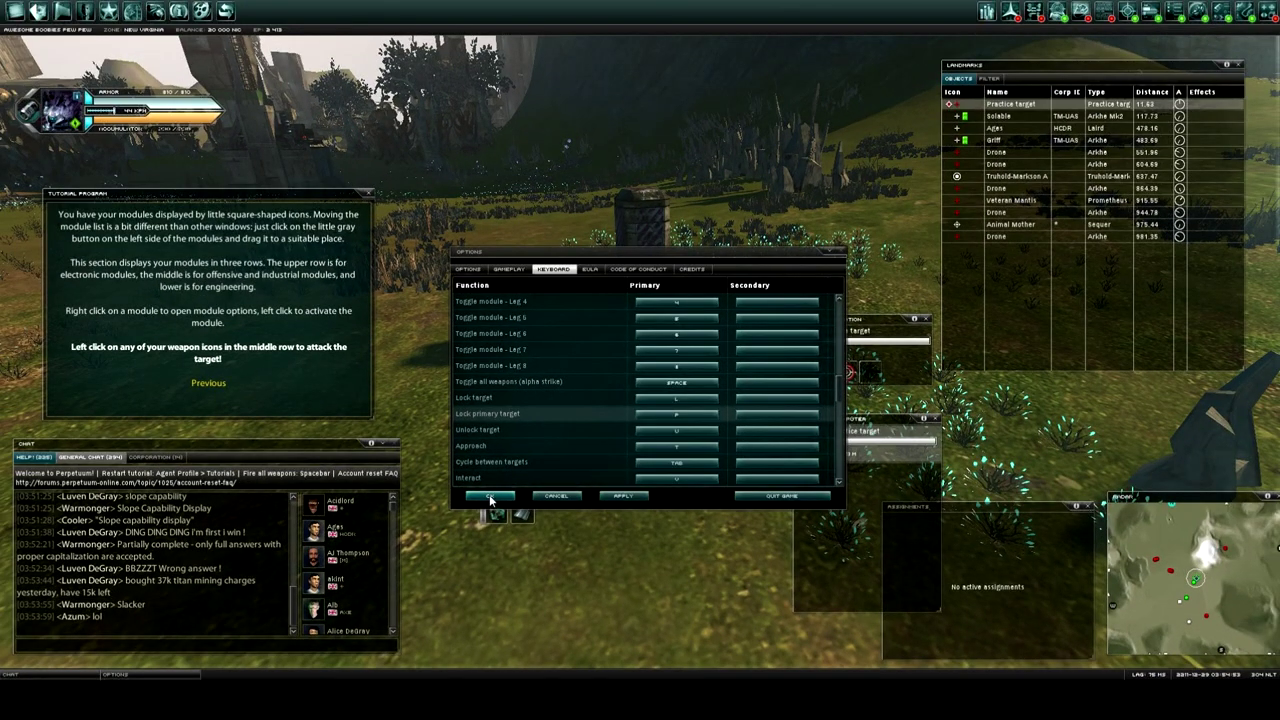
pyautogui.click(490, 500)
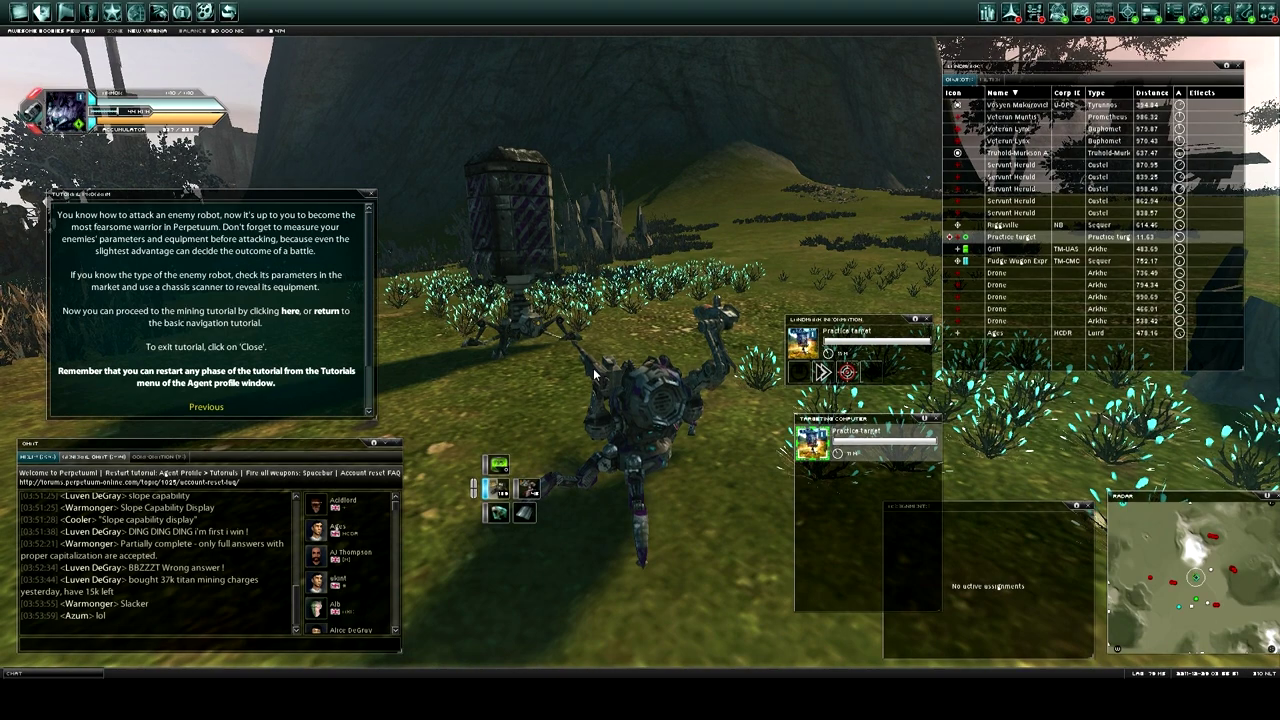
pyautogui.scroll(-1, 369, 309)
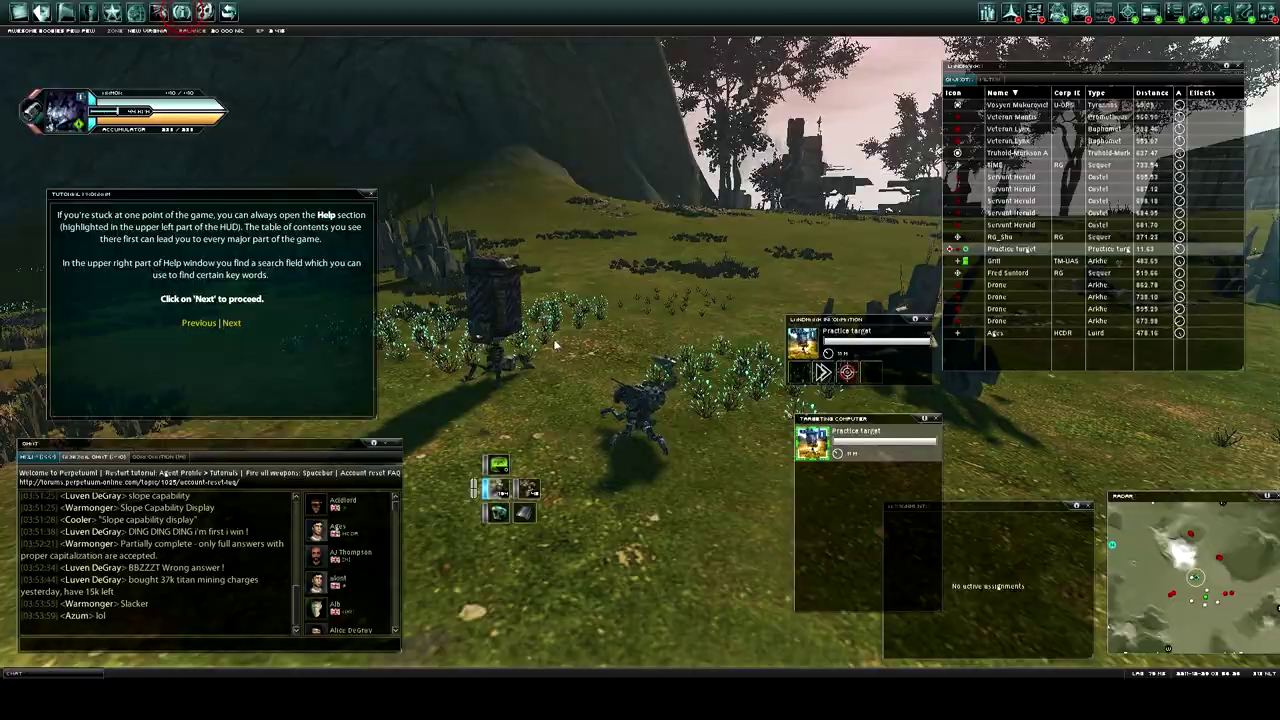
# Turn the view toward the ruins and drive the robot forward
pyautogui.moveTo(556, 345)
pyautogui.mouseDown()
pyautogui.moveTo(650, 360)
pyautogui.moveTo(570, 343)
pyautogui.mouseUp()
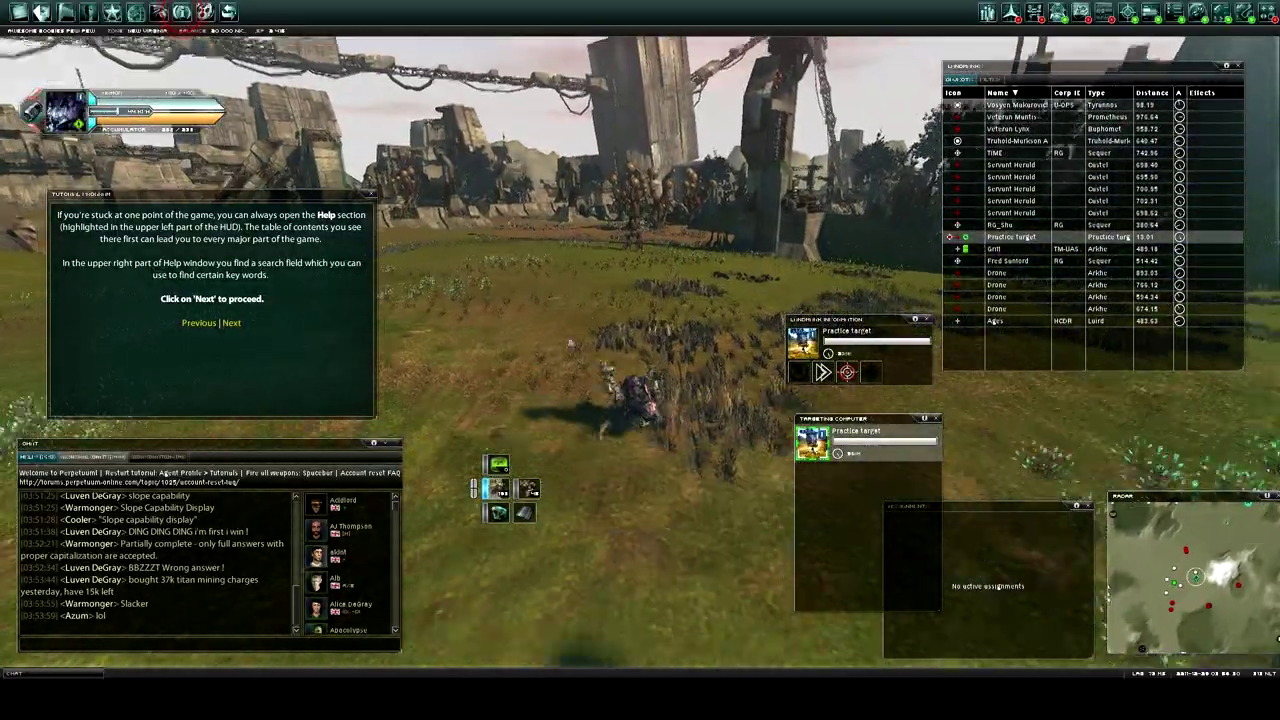
pyautogui.press('w')
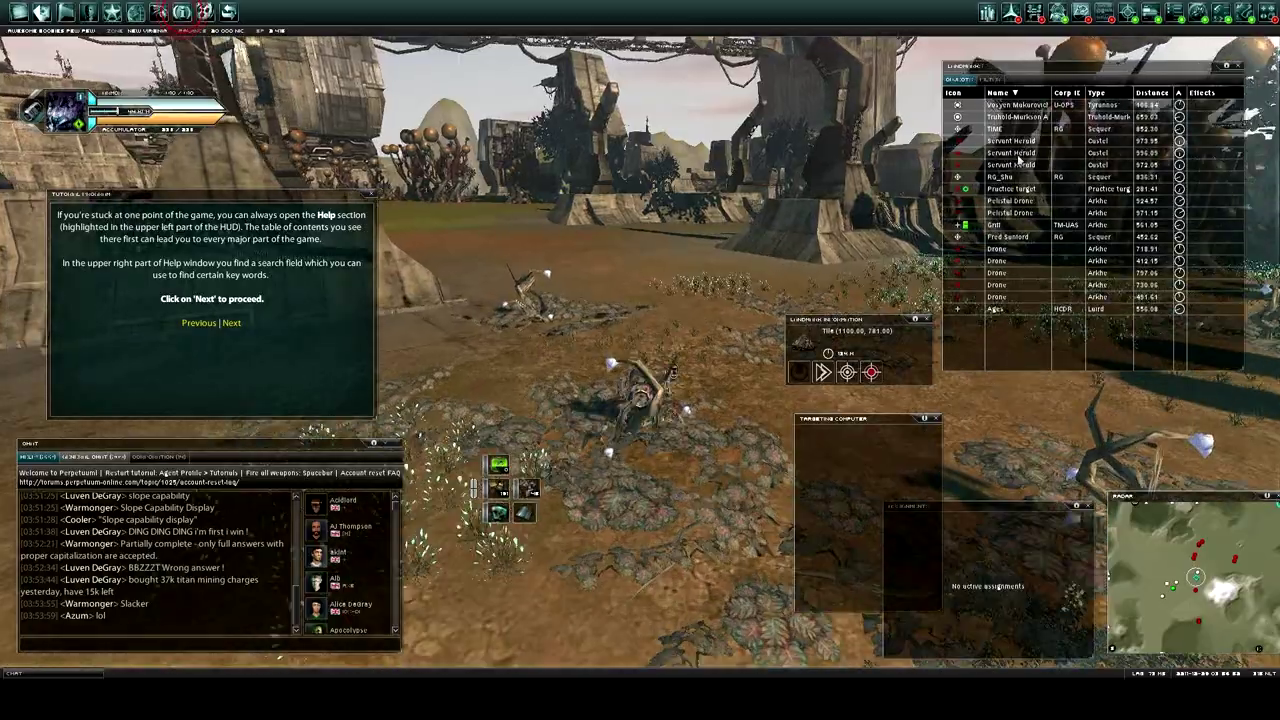
# Open a private conversation with the Tyrannos pilot and send messages about recording
pyautogui.click(1014, 106)
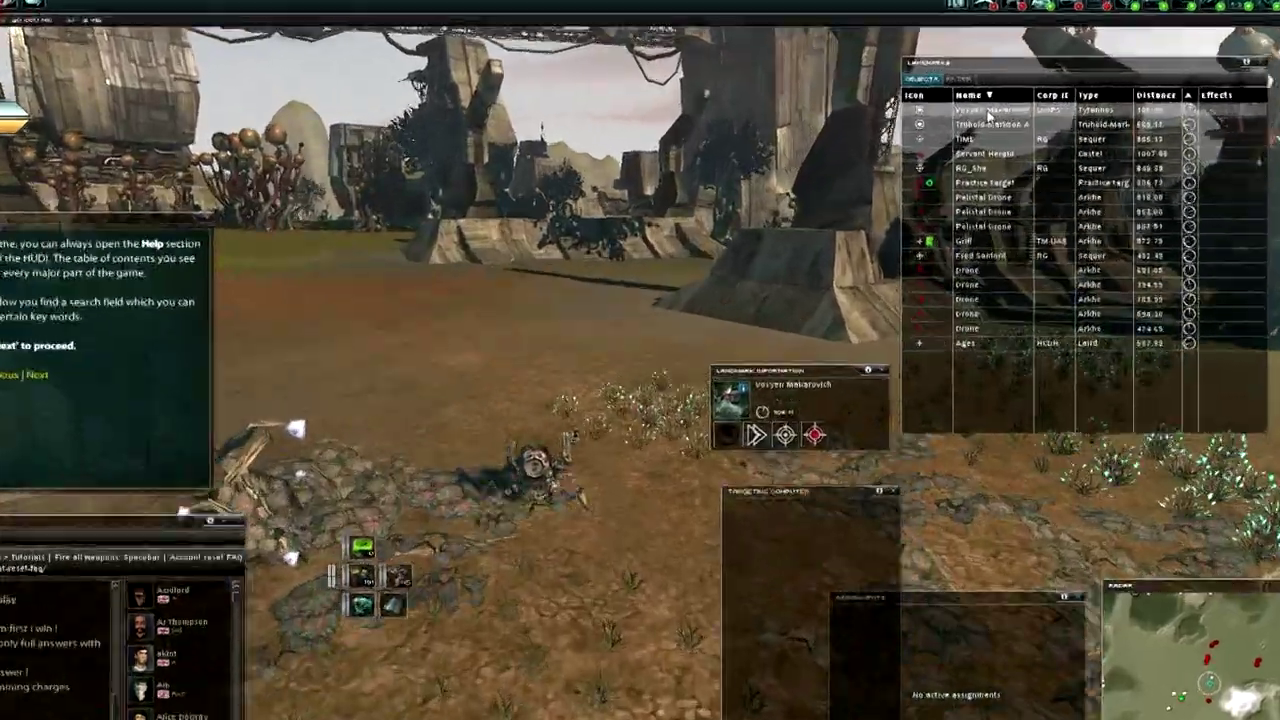
pyautogui.rightClick(990, 116)
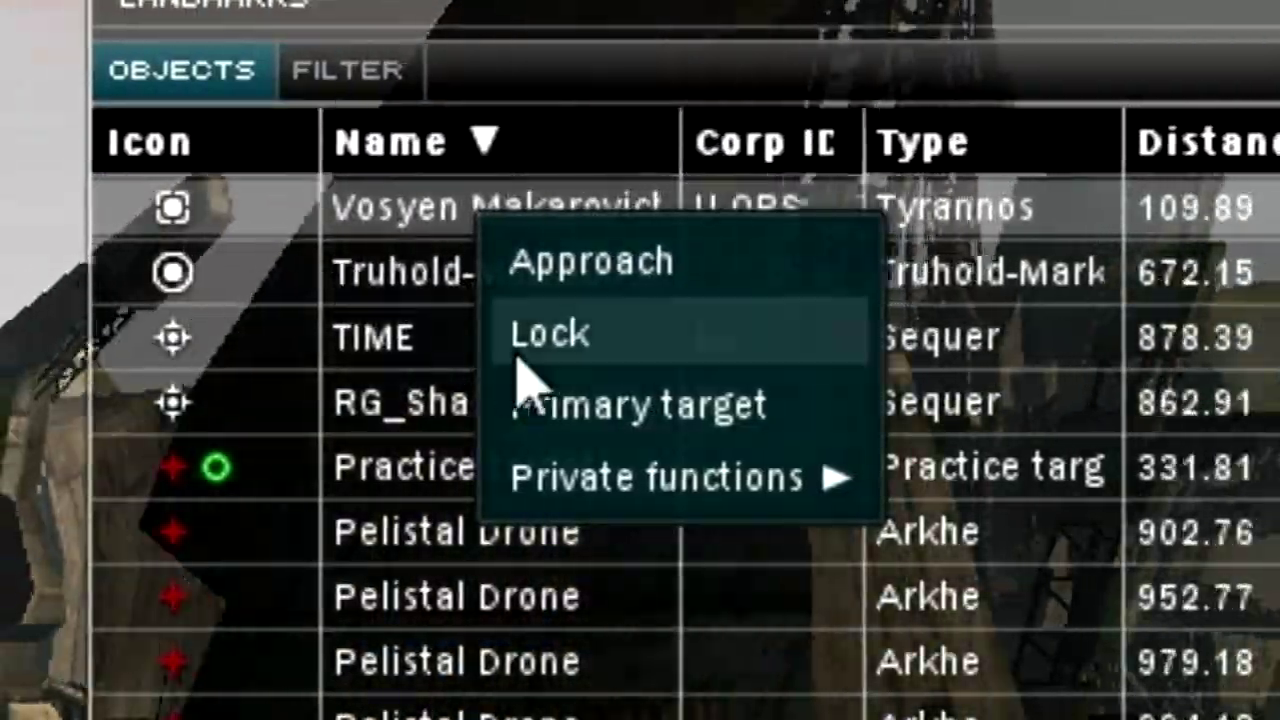
pyautogui.moveTo(470, 331)
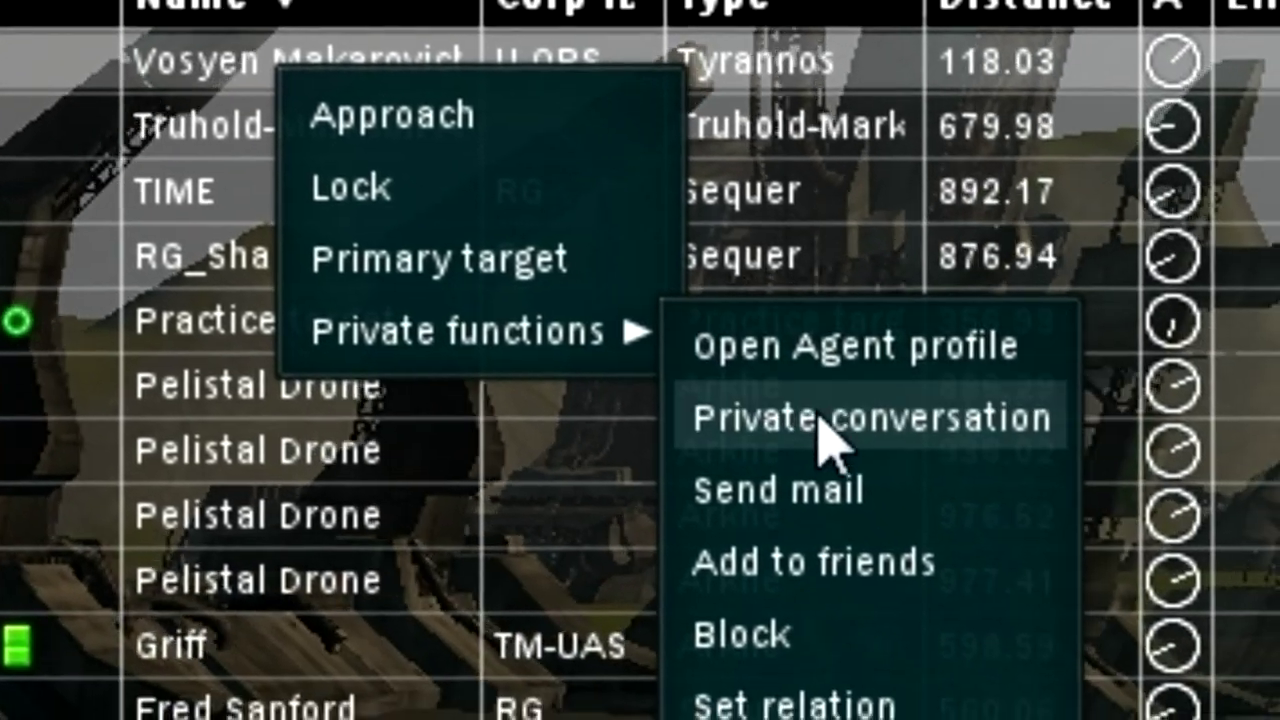
pyautogui.click(818, 420)
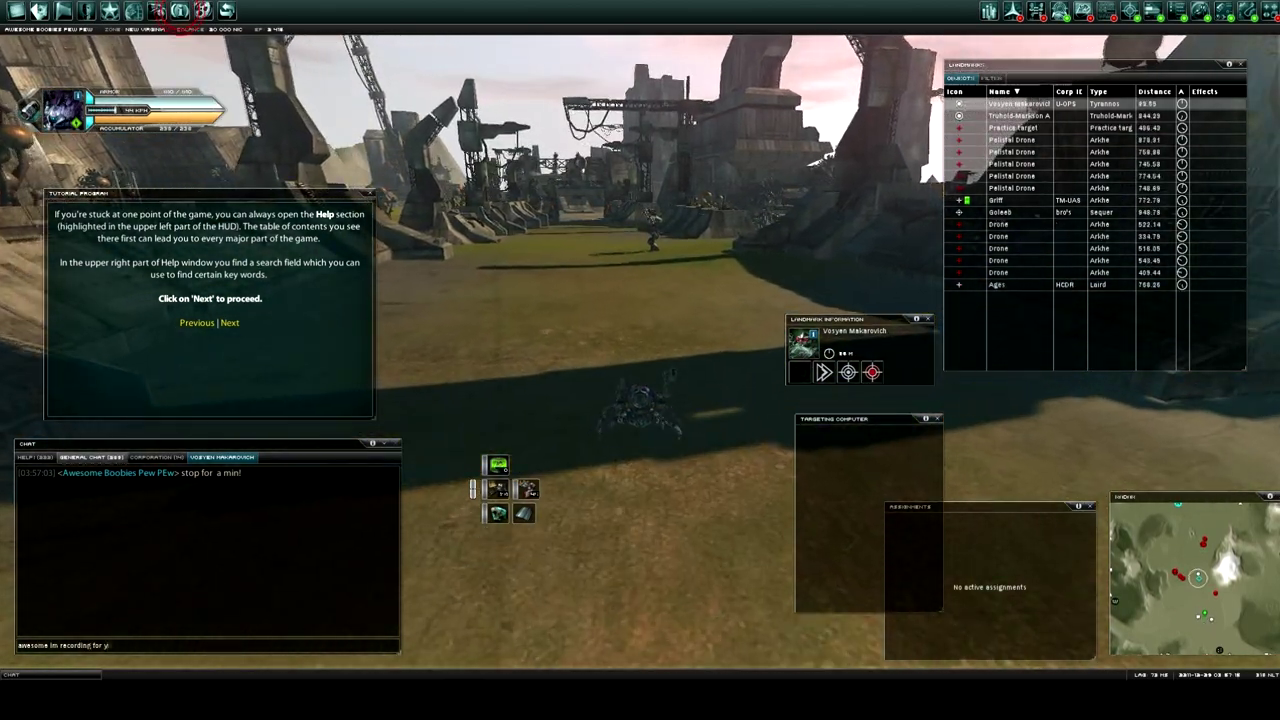
pyautogui.write('e :D 1 sec')
pyautogui.press('Return')
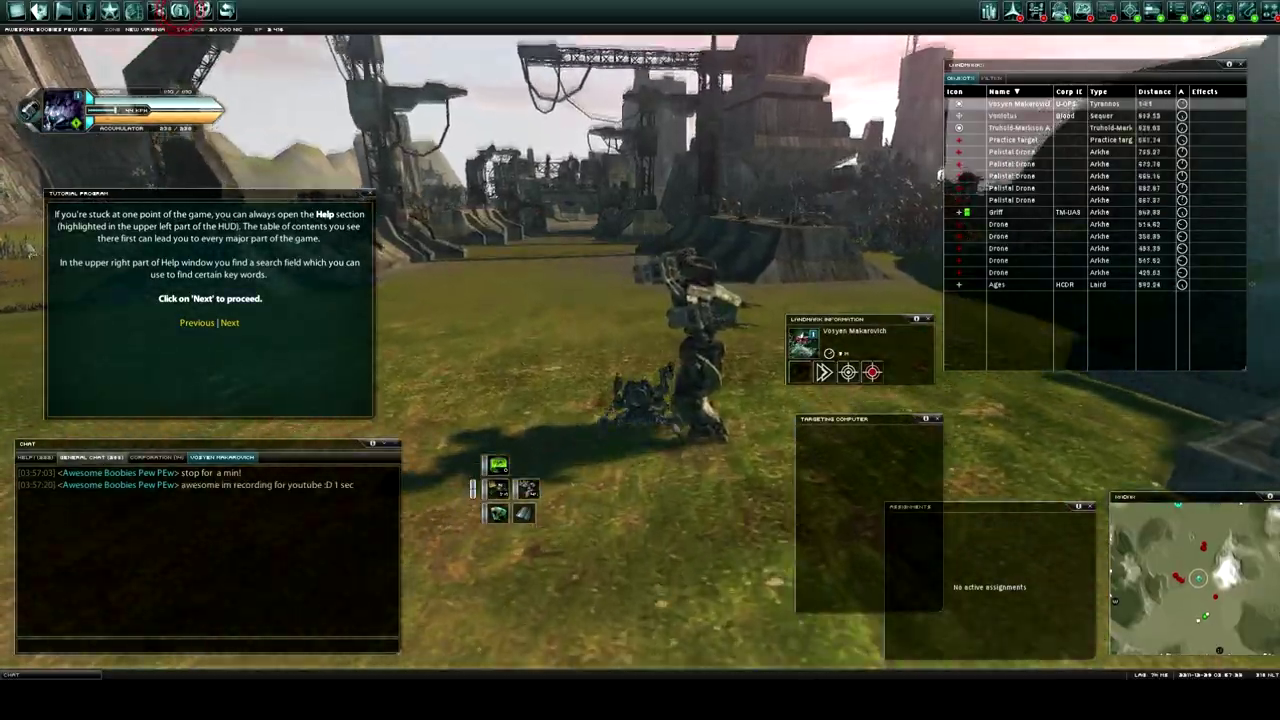
pyautogui.scroll(3, 640, 360)
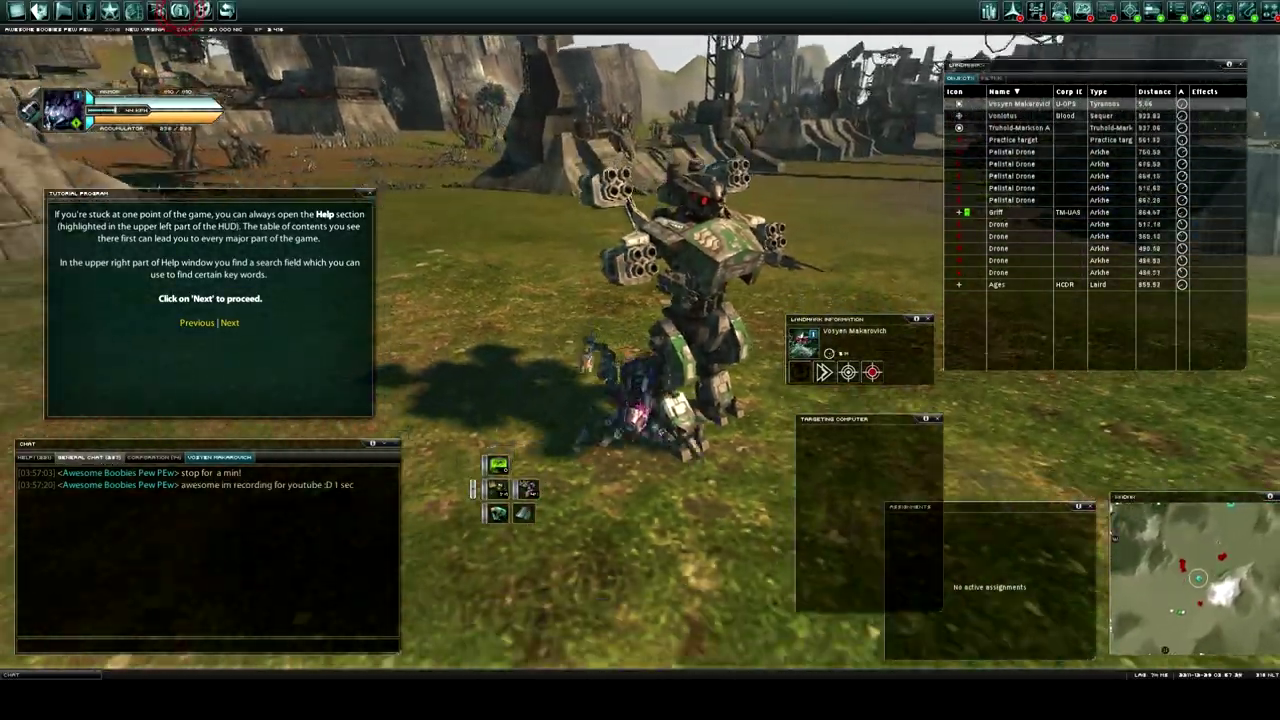
pyautogui.write(':)')
pyautogui.press('Return')
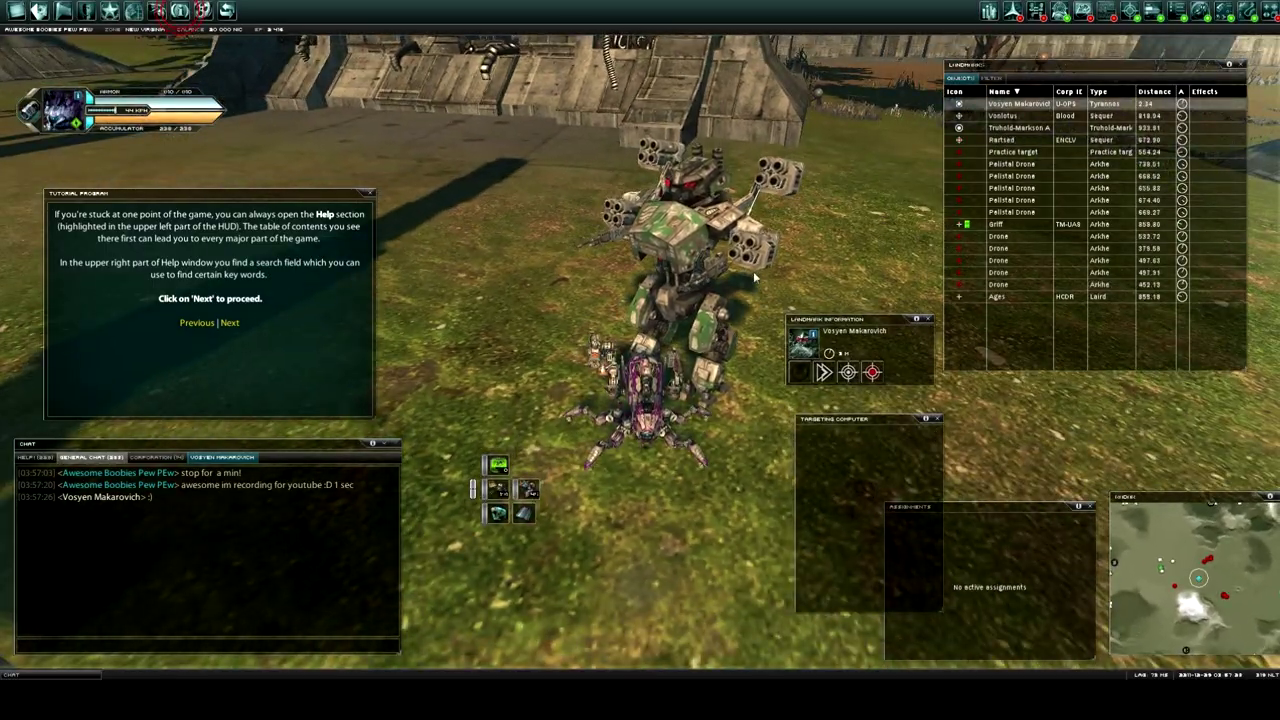
pyautogui.scroll(5, 755, 280)
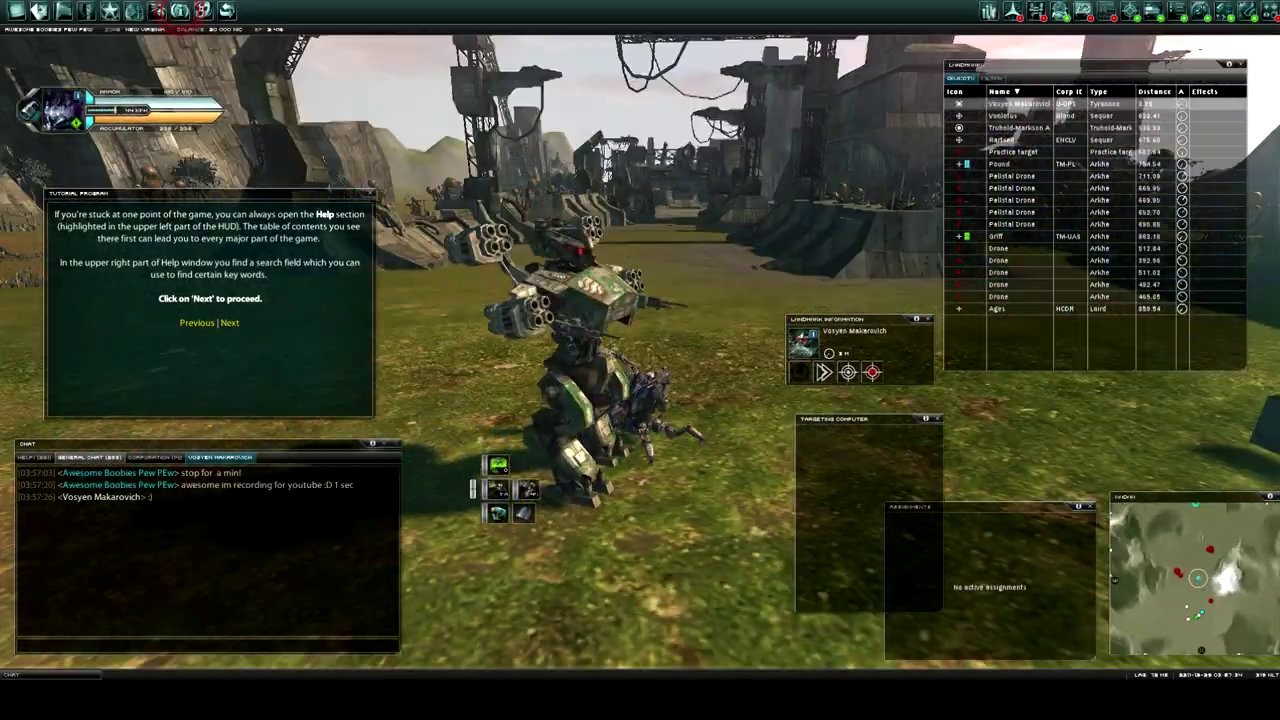
pyautogui.scroll(3, 640, 360)
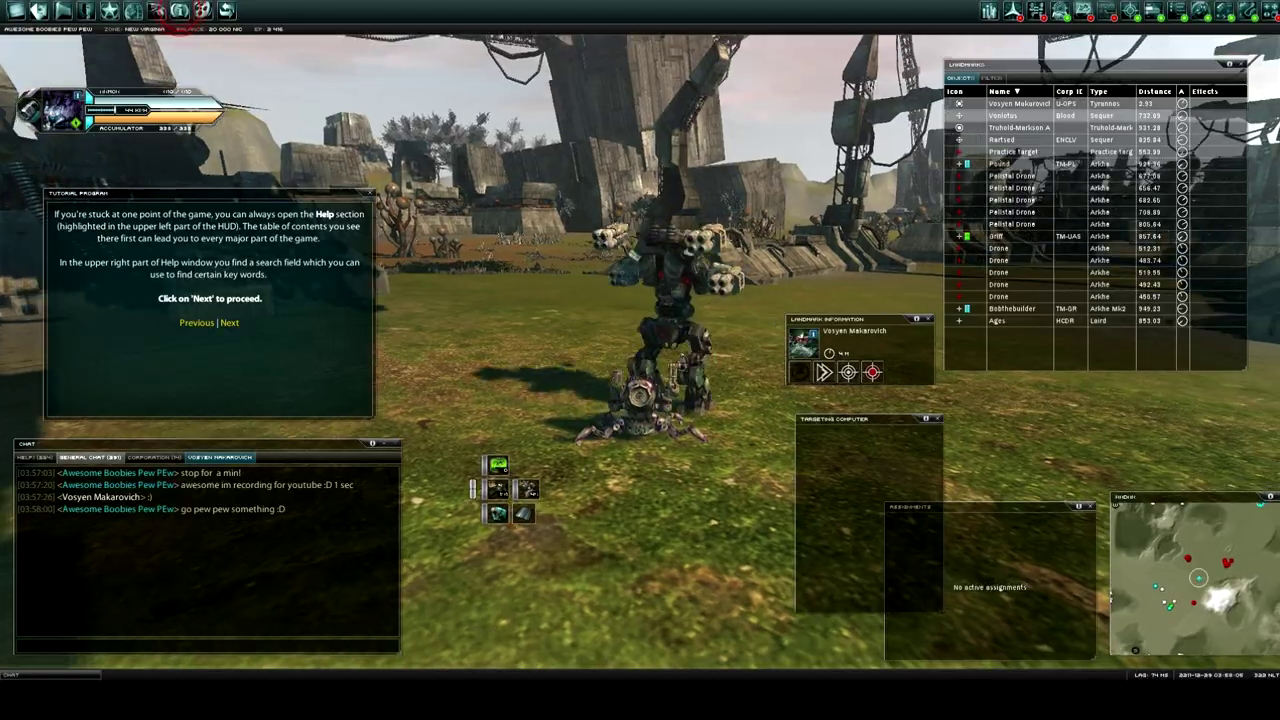
# Follow the other mech toward the wall, then send a thank-you message in chat
pyautogui.press('a')
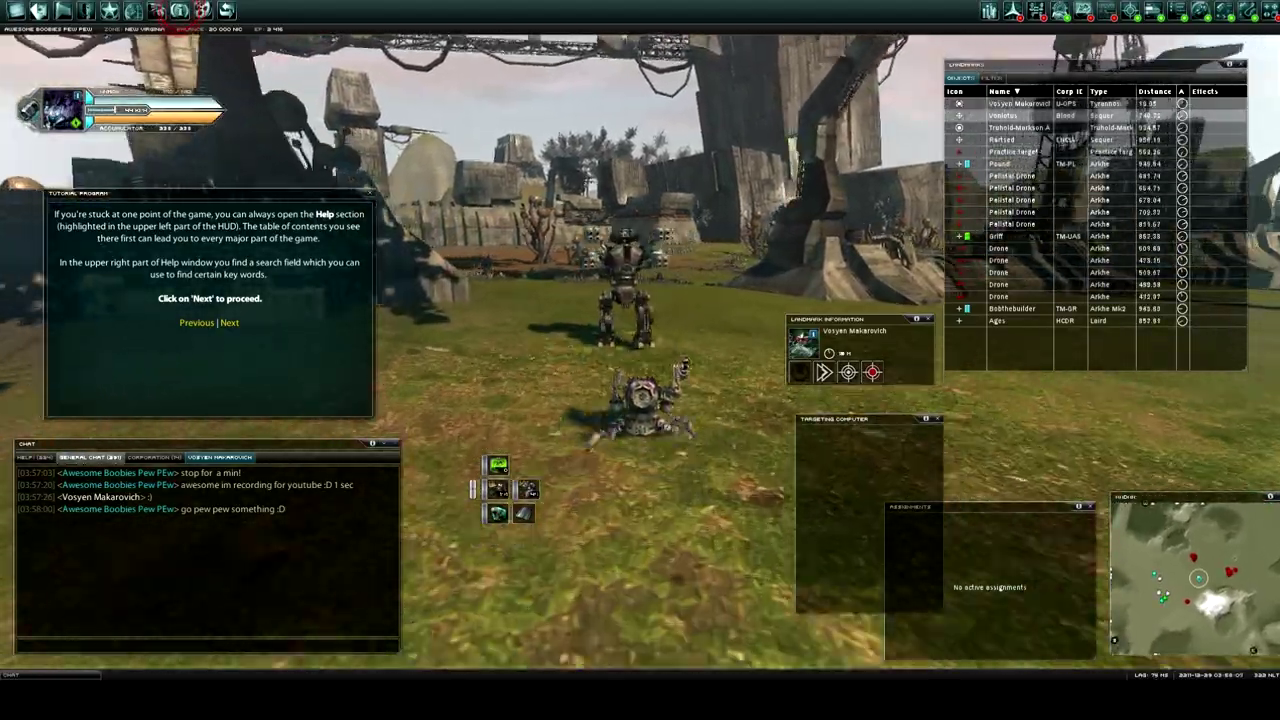
pyautogui.press('a')
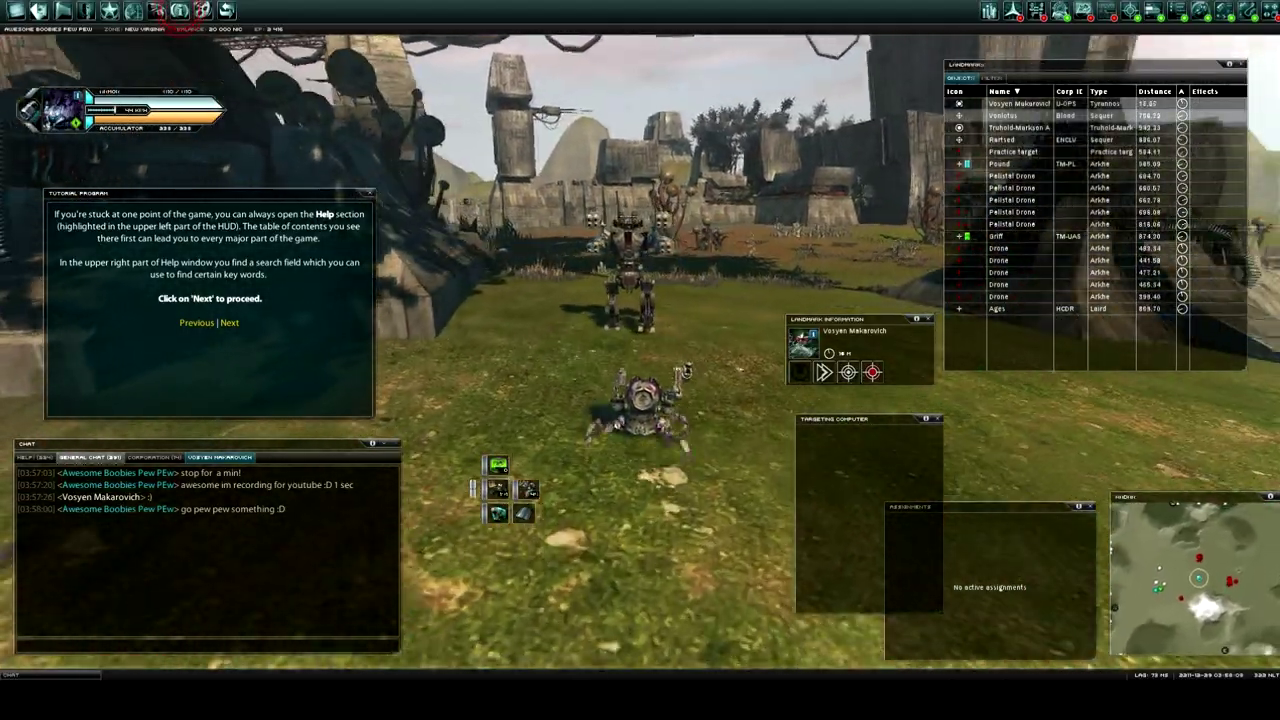
pyautogui.press('a')
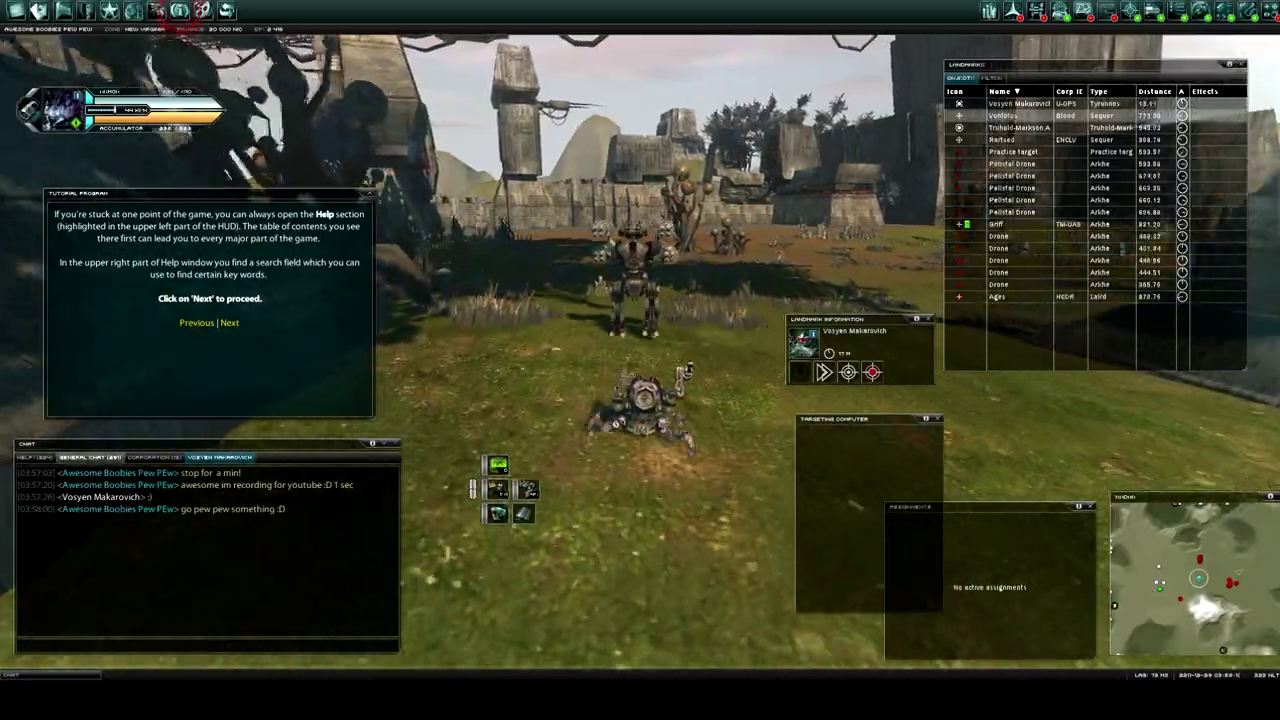
pyautogui.press('a')
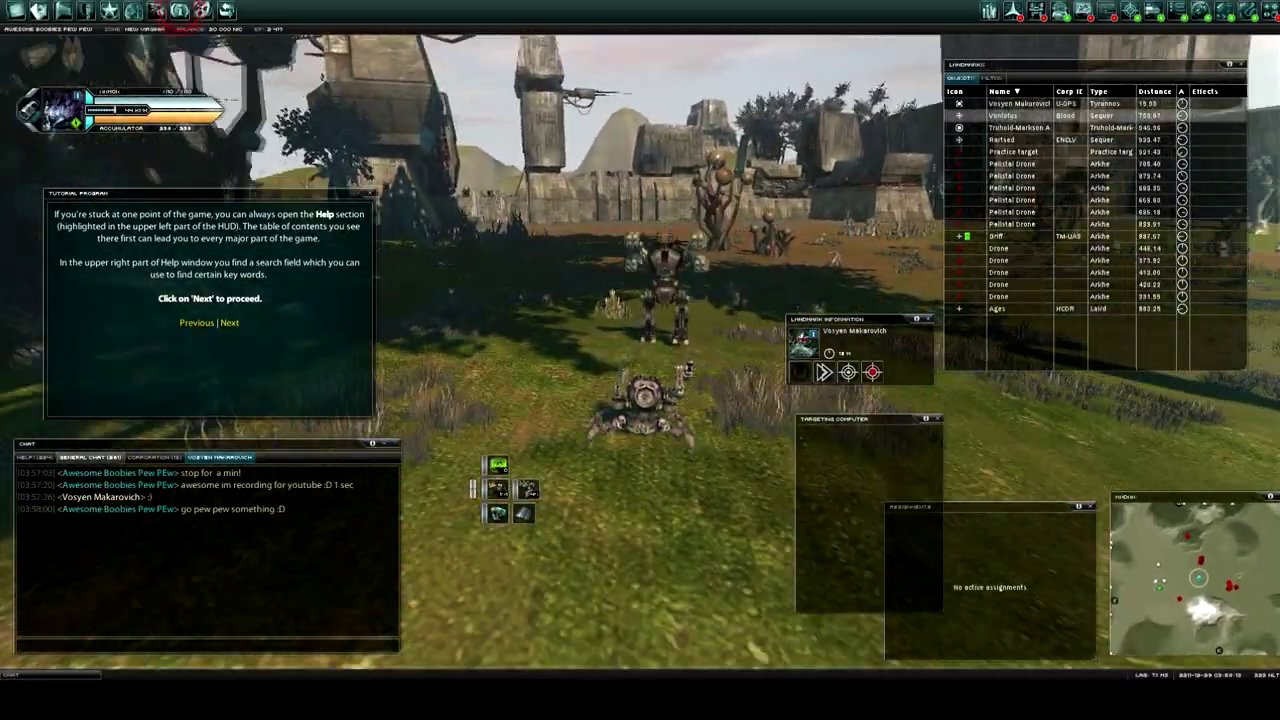
pyautogui.press('a')
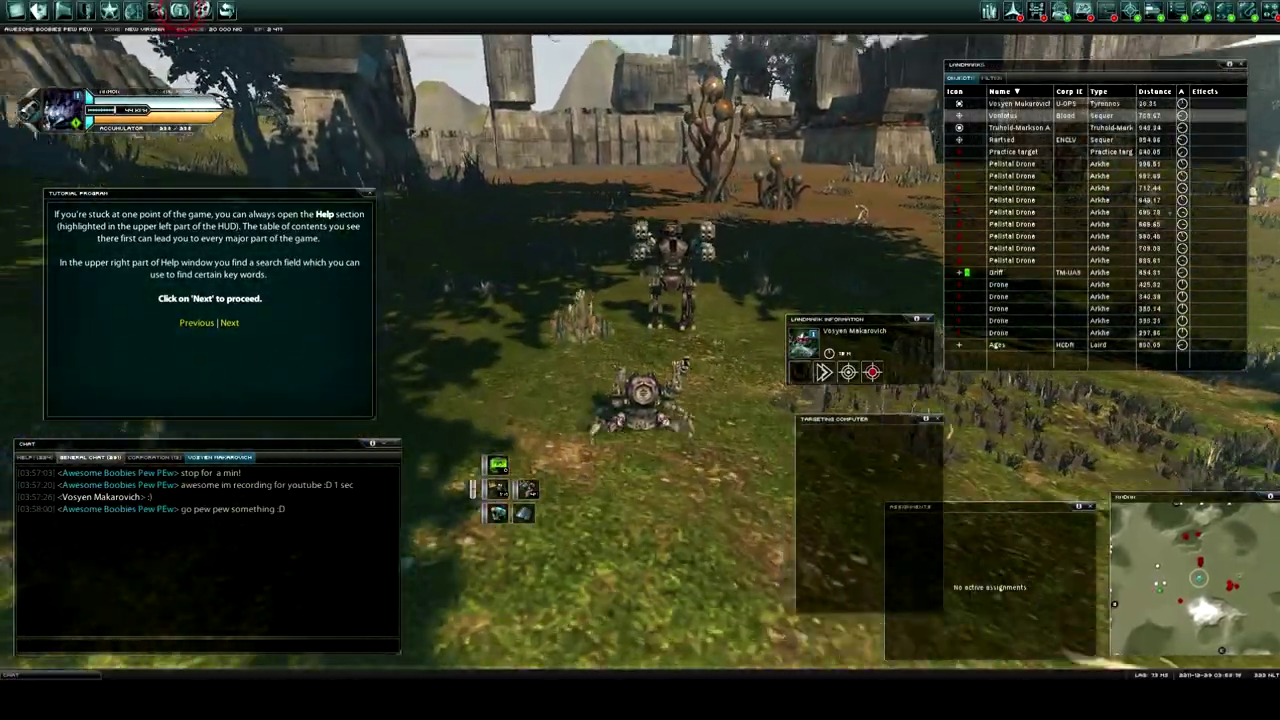
pyautogui.press('w')
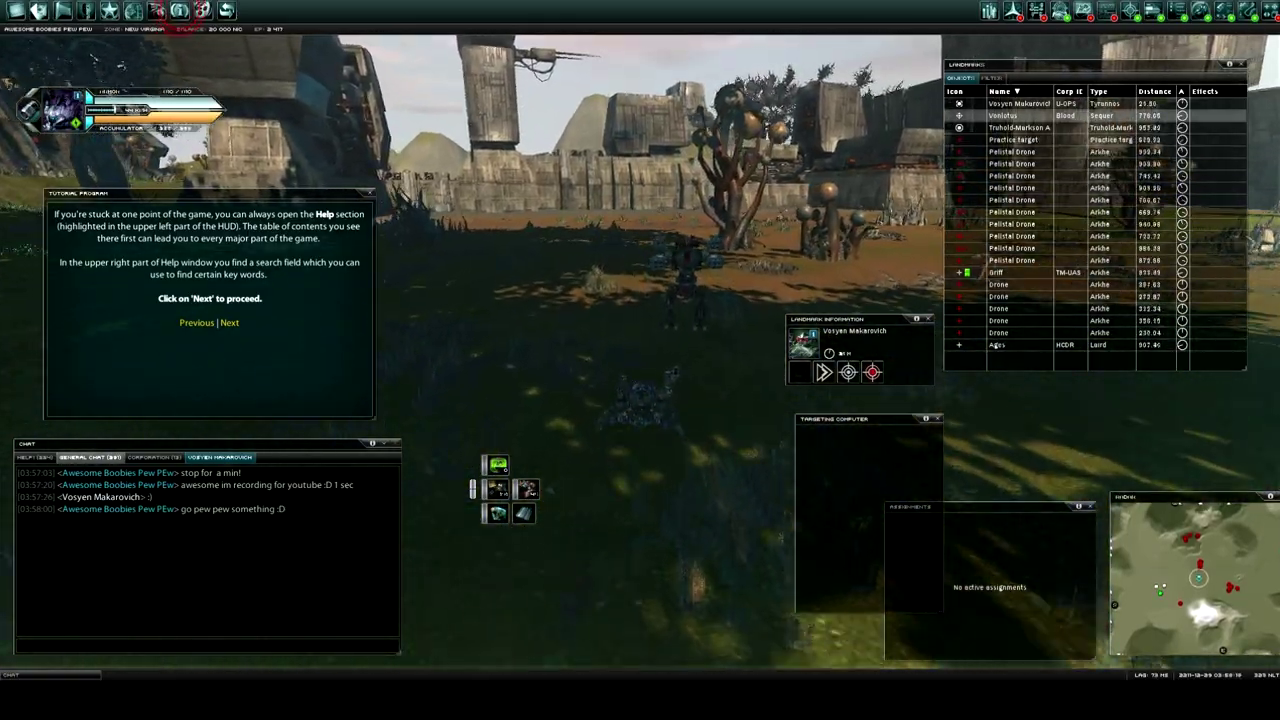
pyautogui.press('w')
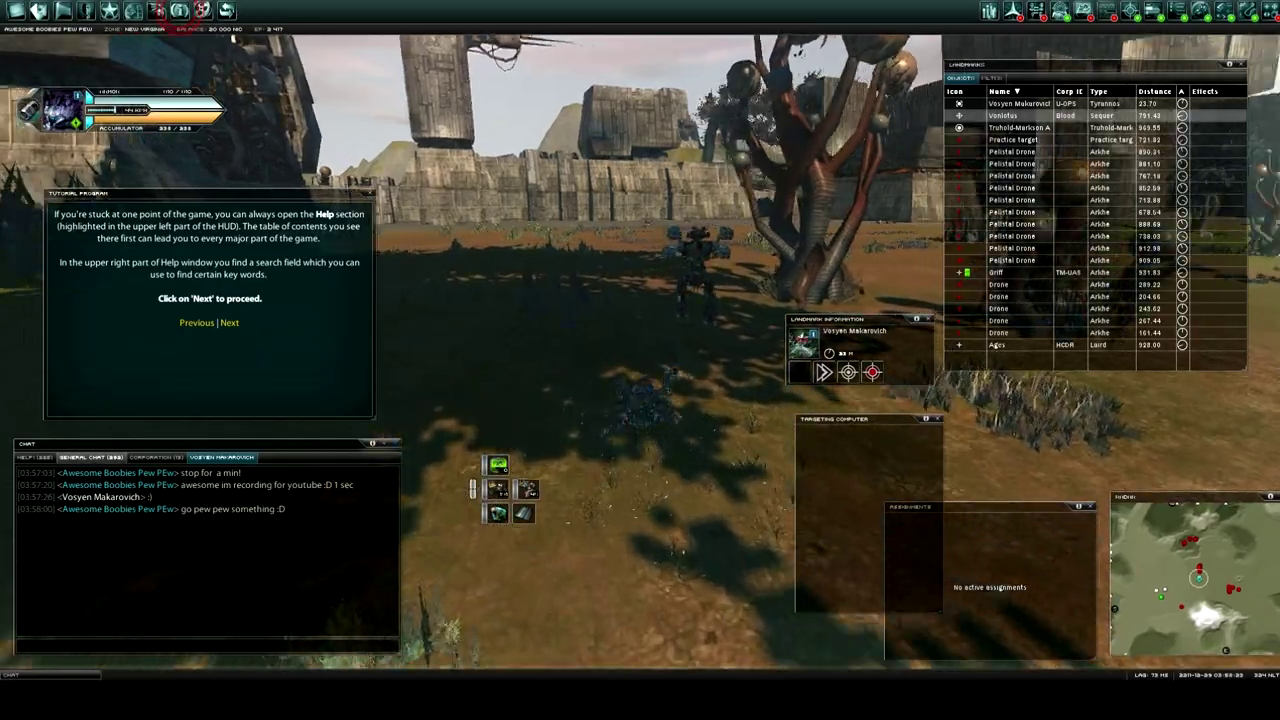
pyautogui.press('a')
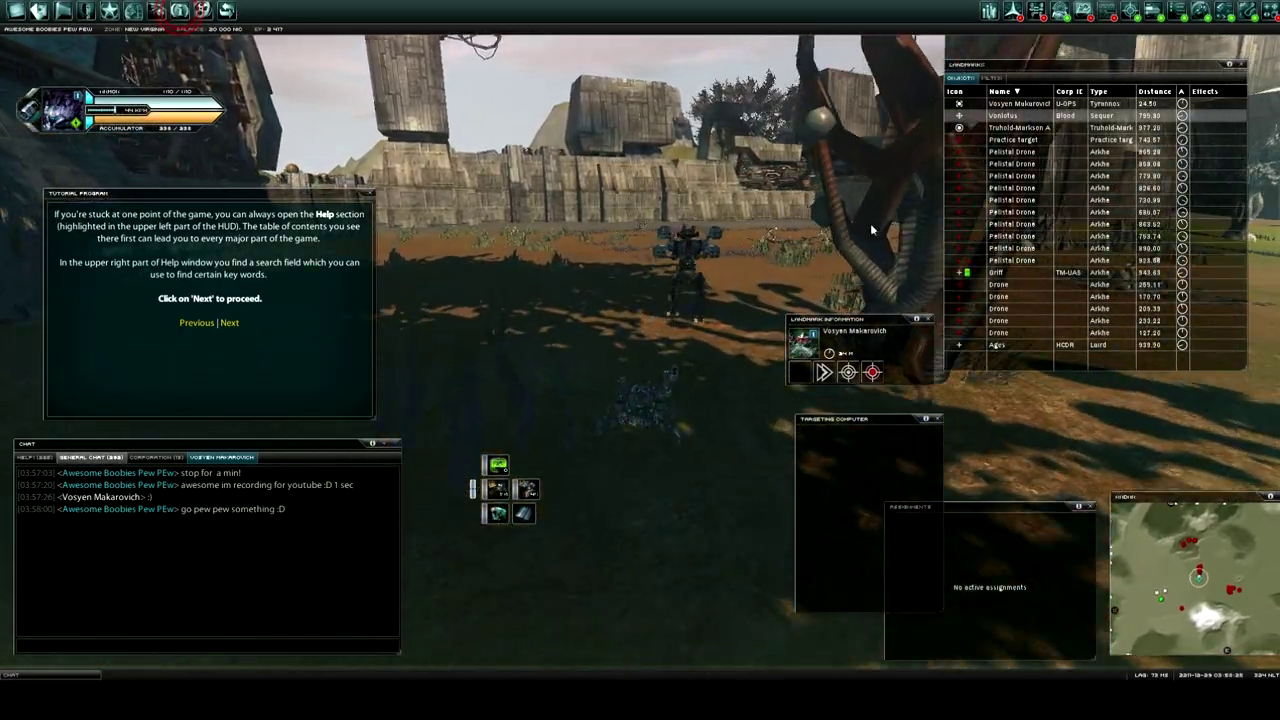
pyautogui.press('w')
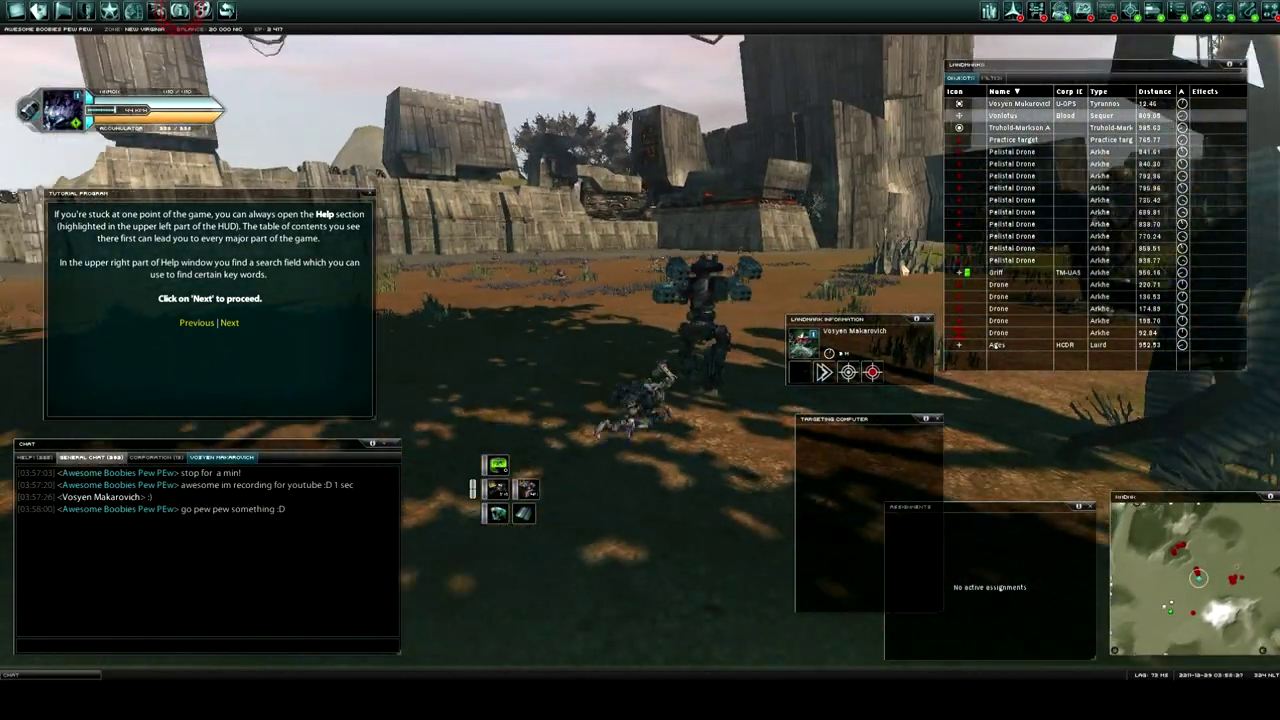
pyautogui.press('w')
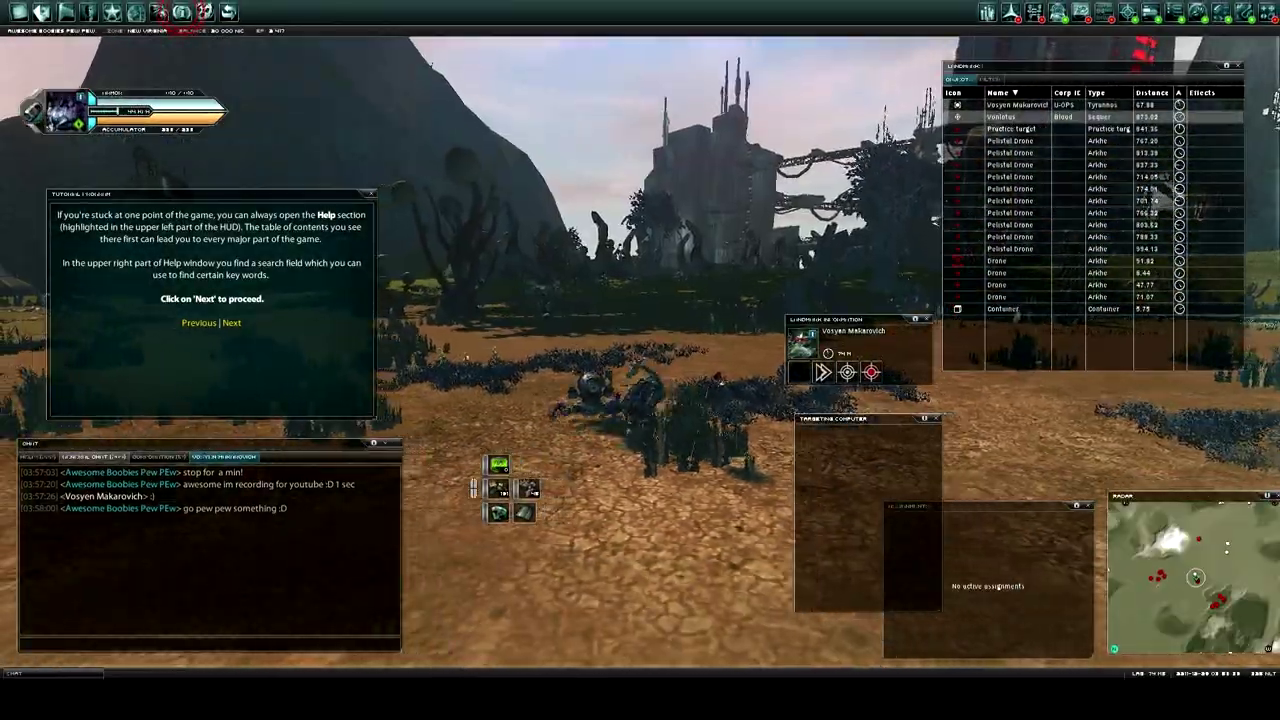
pyautogui.press('w')
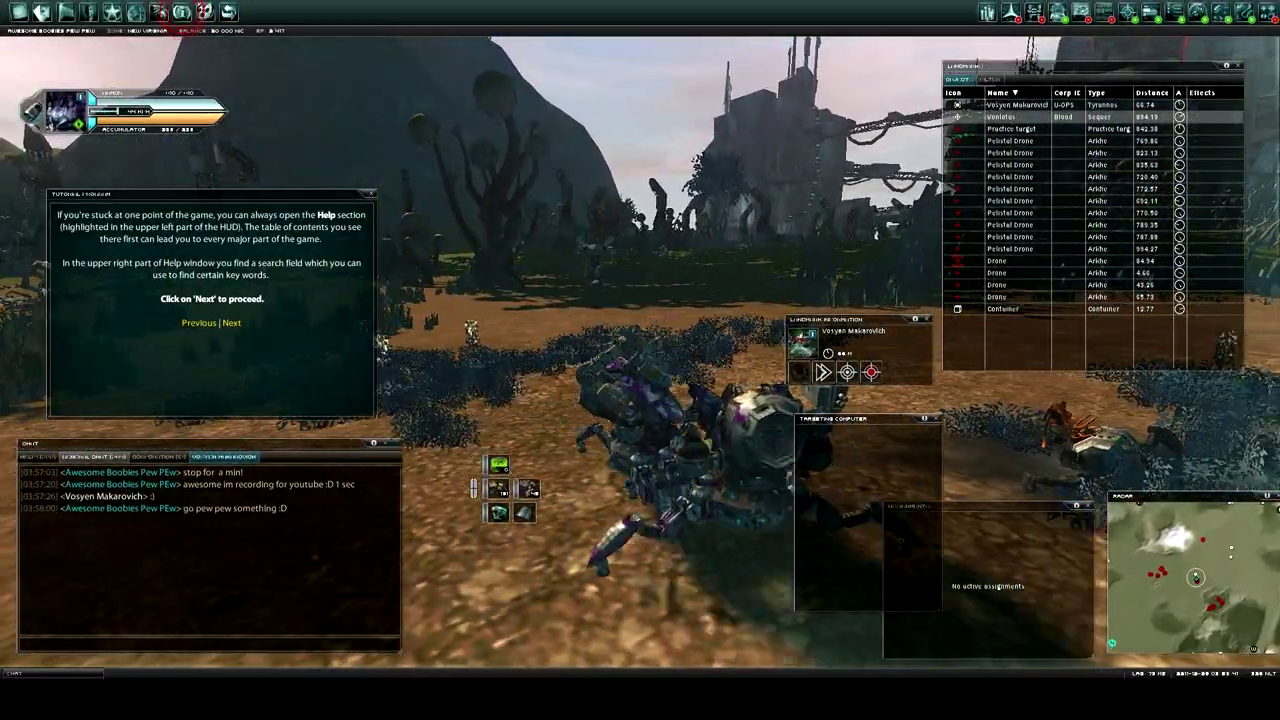
pyautogui.press('d')
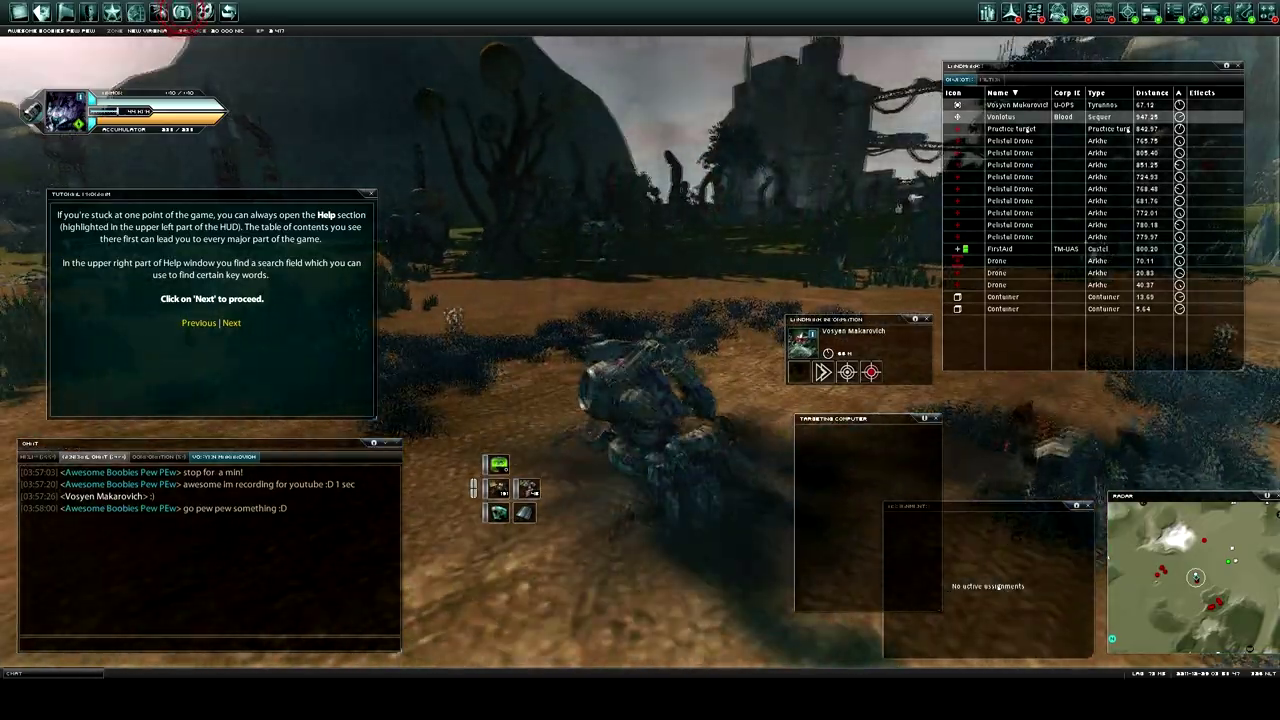
pyautogui.press('w')
pyautogui.press('d')
pyautogui.write('thanks m')
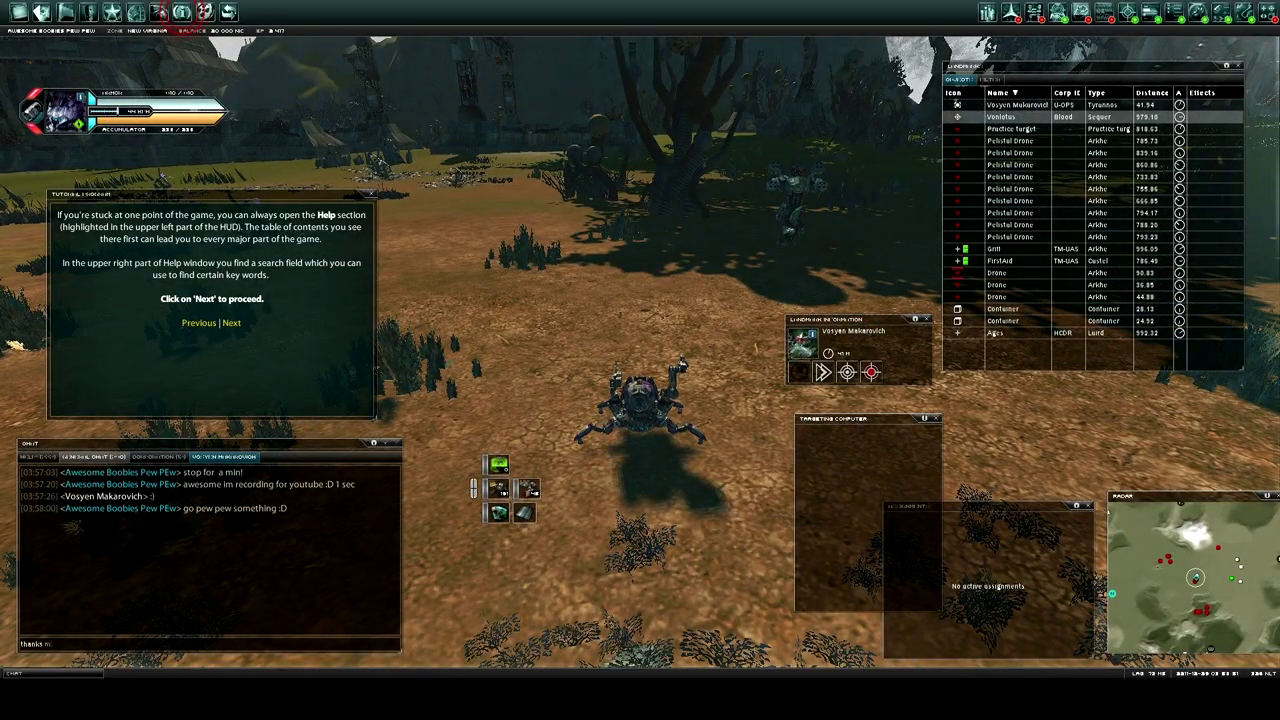
pyautogui.press('Return')
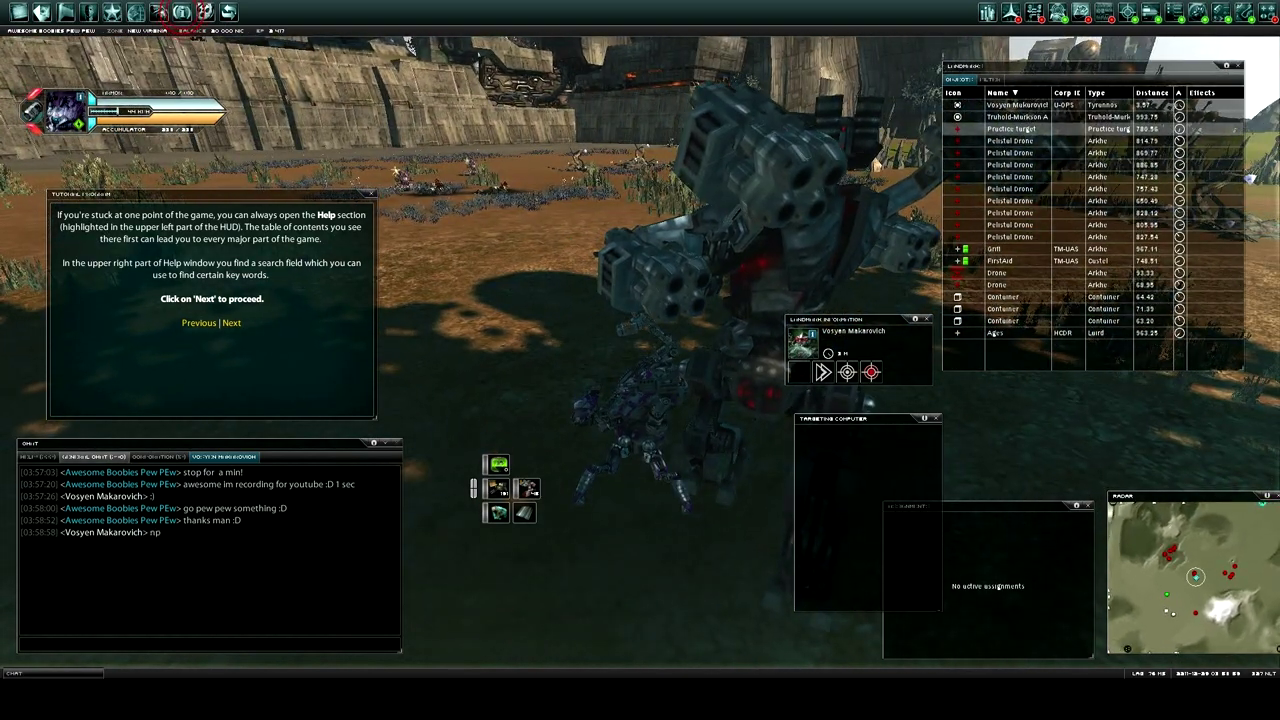
# Close the Targeting Computer and empty Assignments panels, then swing the camera around
pyautogui.click(927, 320)
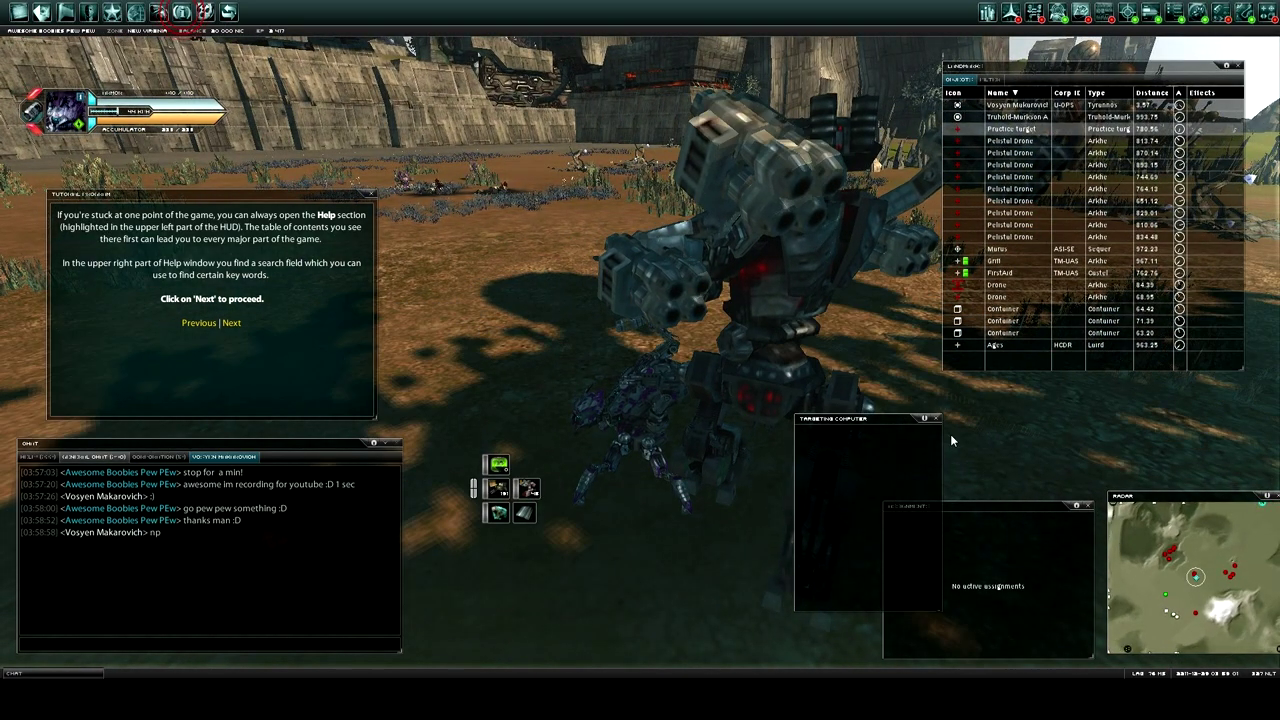
pyautogui.click(1088, 507)
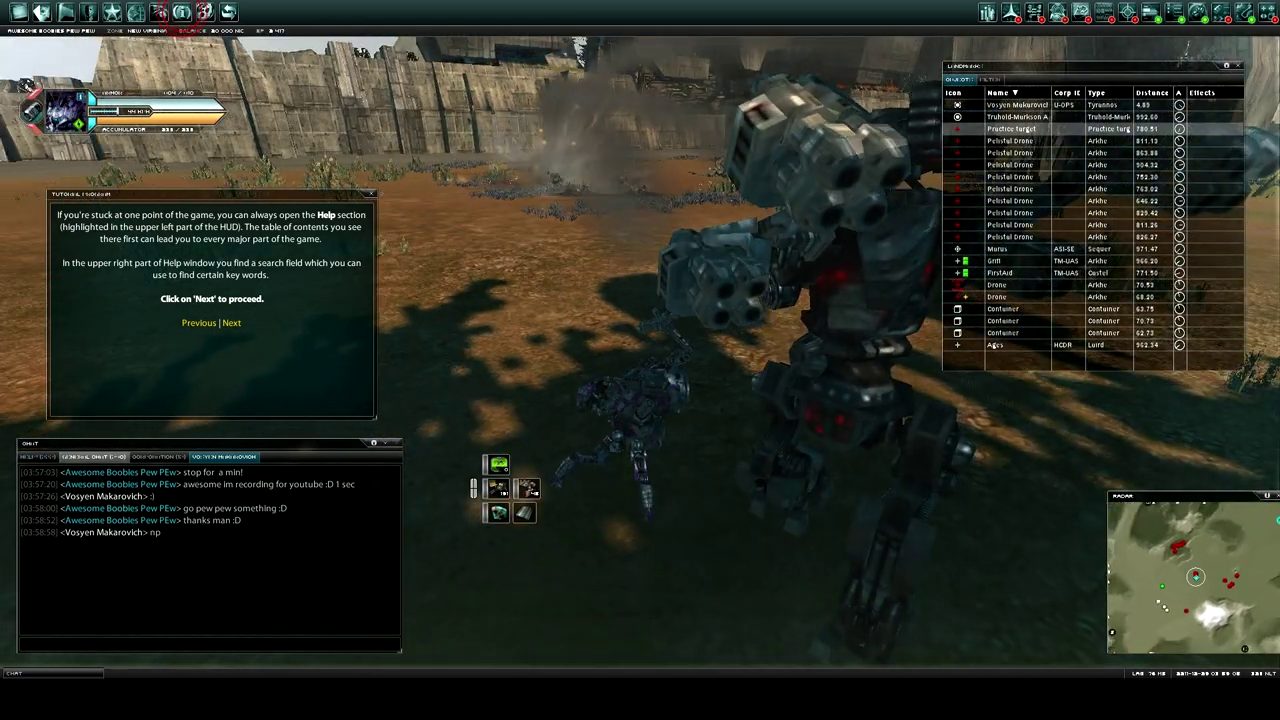
pyautogui.moveTo(1088, 507); pyautogui.dragTo(1260, 200)
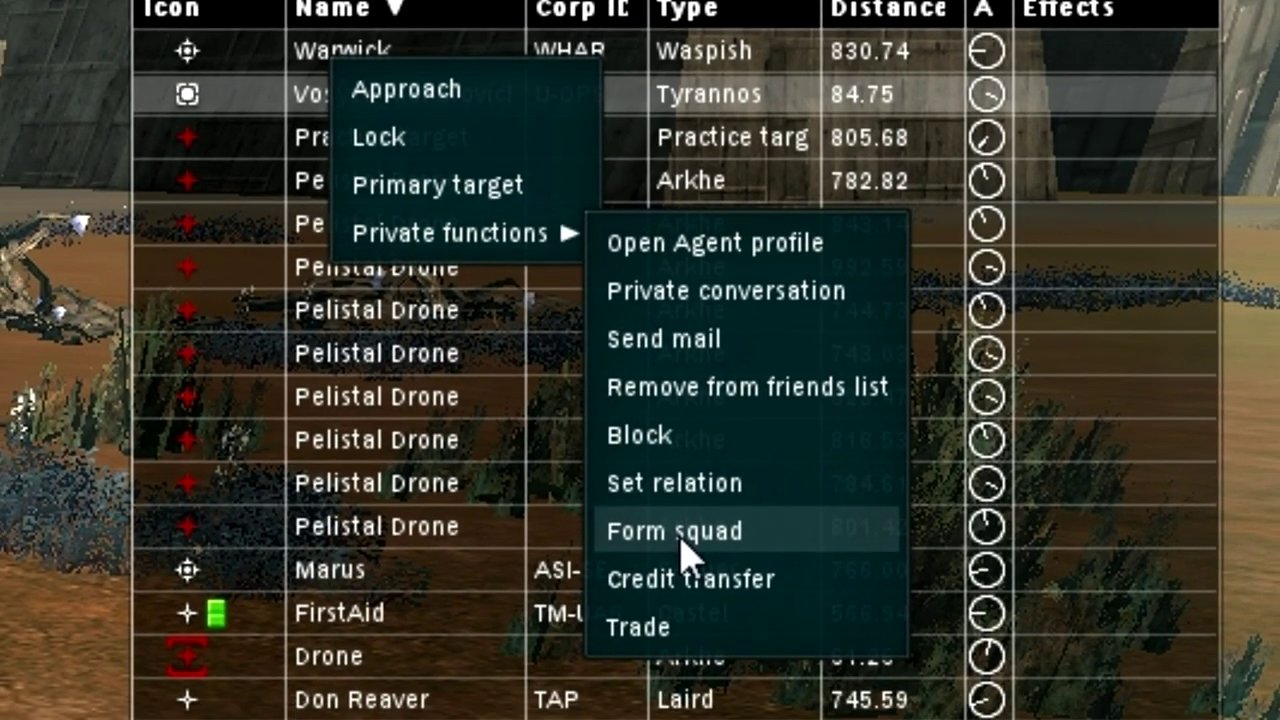
# Slide Vosyen Makarovich's relation to Hostile then Neutral, cancel, and reopen private functions
pyautogui.click(686, 483)
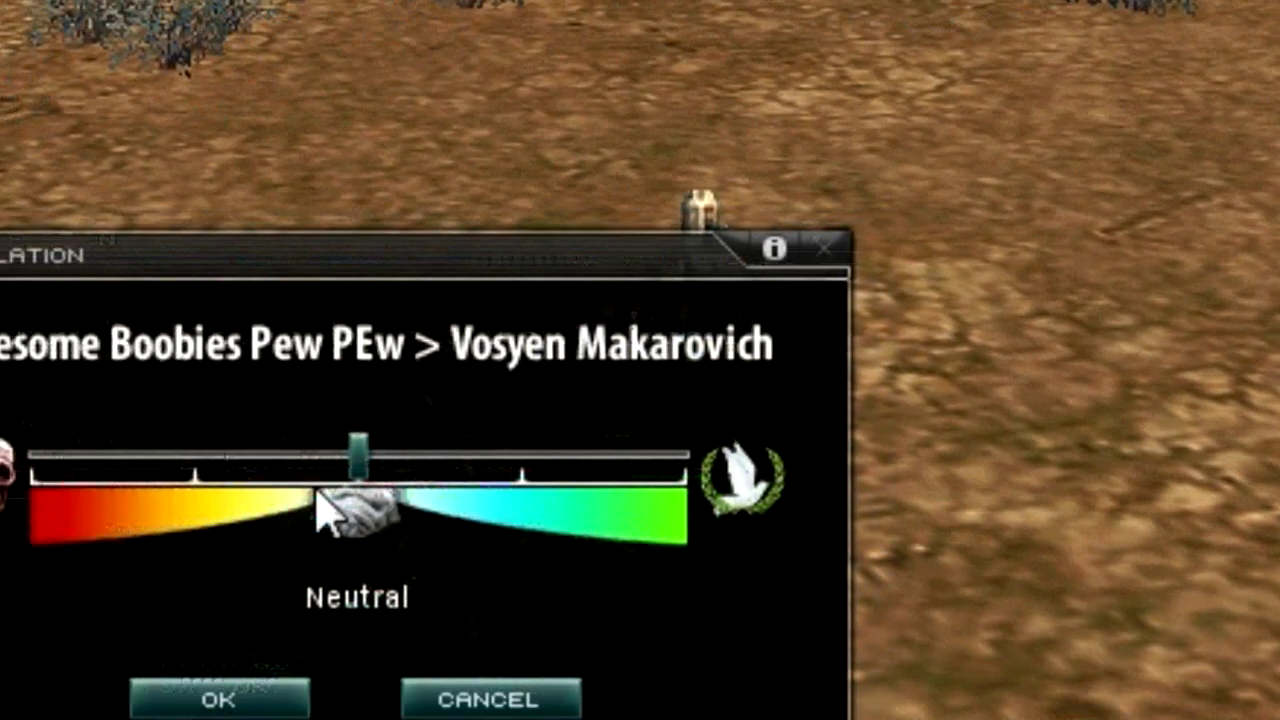
pyautogui.click(357, 349)
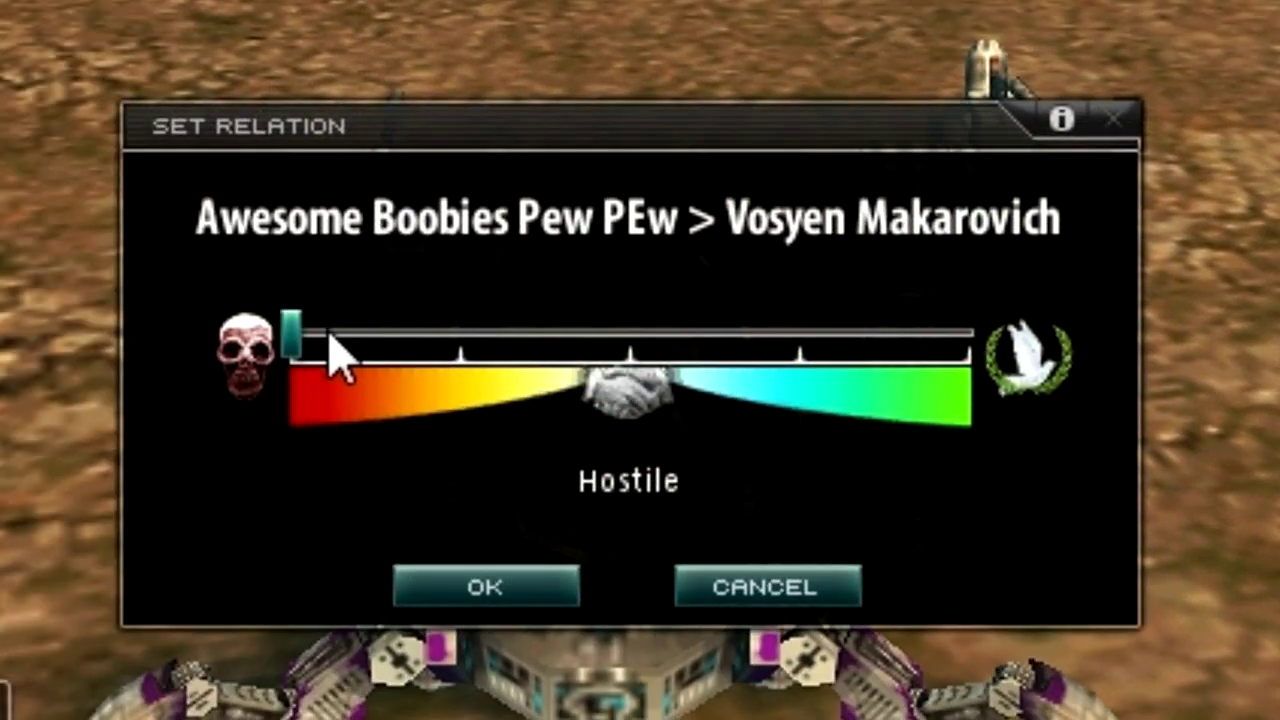
pyautogui.moveTo(350, 380)
pyautogui.mouseDown()
pyautogui.moveTo(843, 386)
pyautogui.moveTo(980, 374)
pyautogui.moveTo(909, 394)
pyautogui.moveTo(680, 370)
pyautogui.mouseUp()
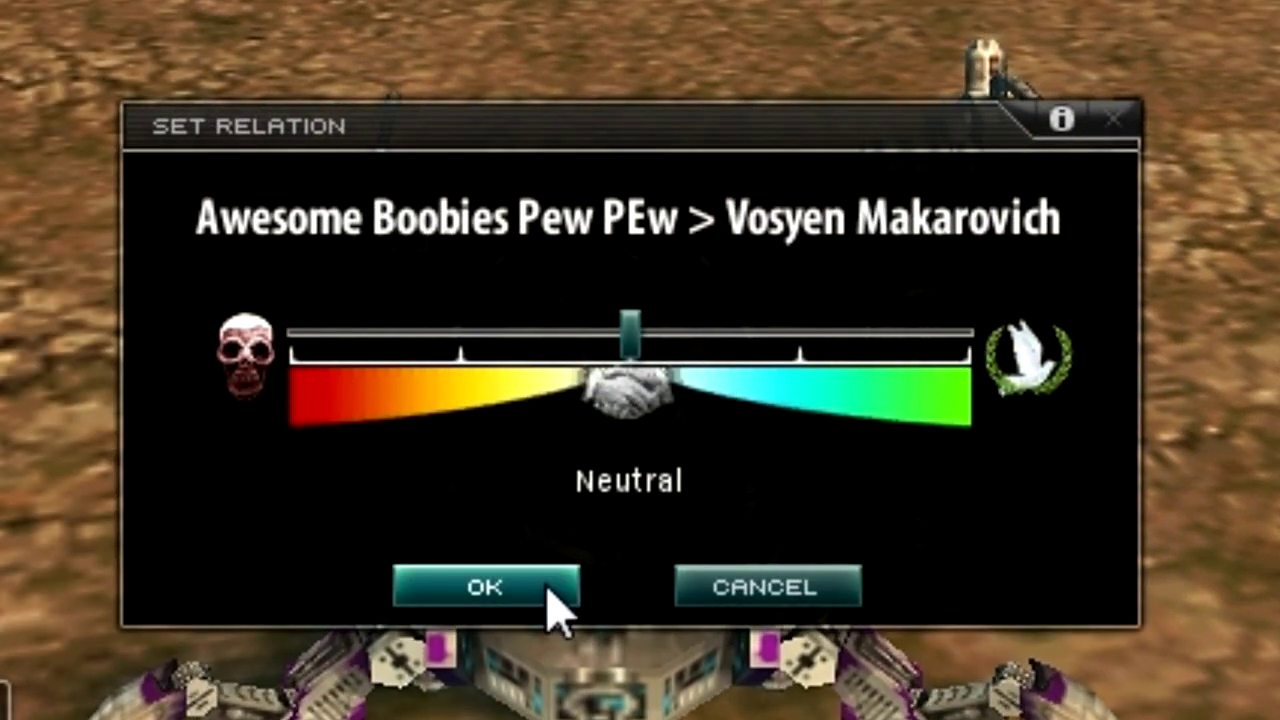
pyautogui.click(732, 592)
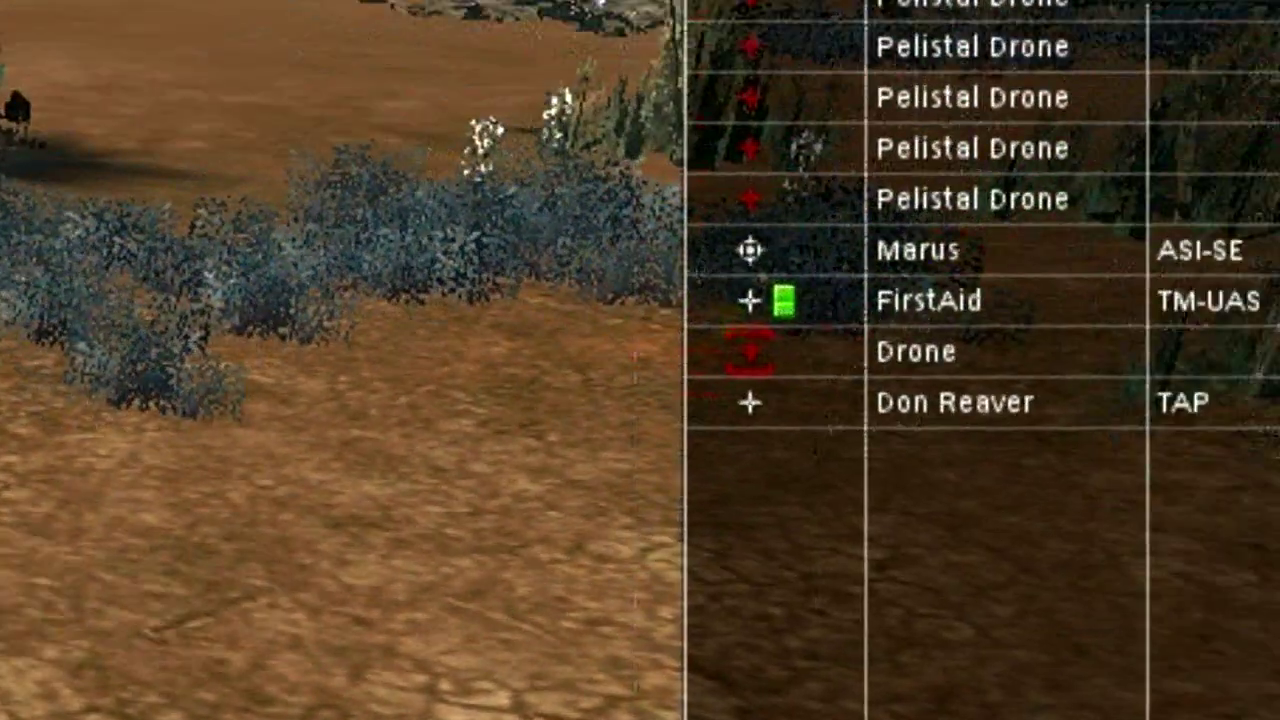
pyautogui.rightClick(520, 40)
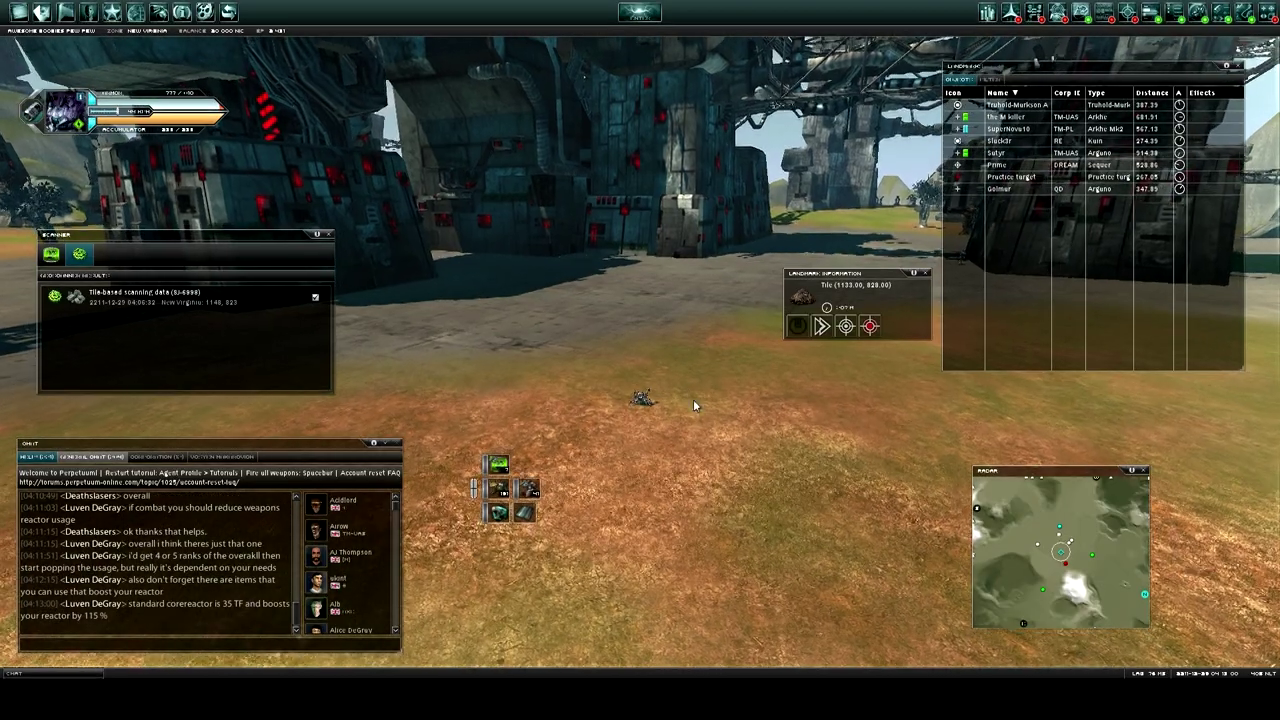
pyautogui.scroll(5, 679, 397)
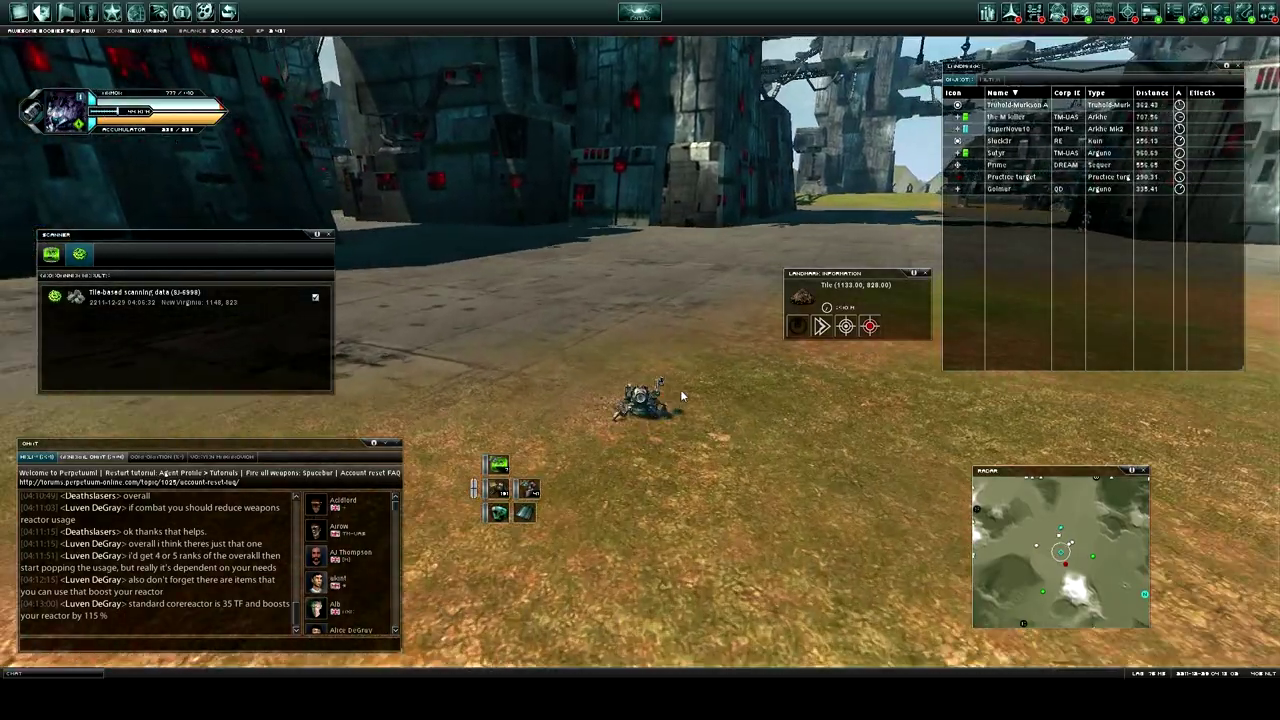
# Rotate the camera around the robot
pyautogui.moveTo(922, 208)
pyautogui.mouseDown()
pyautogui.moveTo(655, 340)
pyautogui.moveTo(765, 345)
pyautogui.mouseUp()
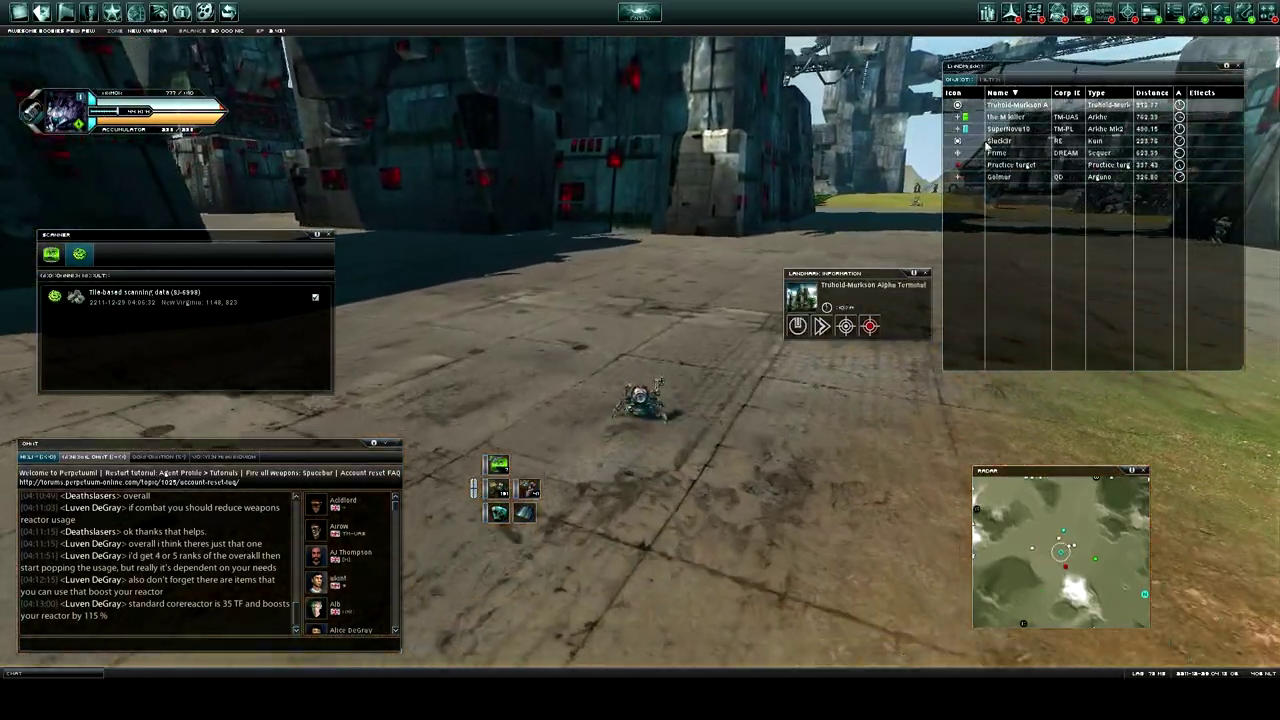
# Open the world map and pan it across Daoden, Hokkogaros, Attalica and Domhalarn
pyautogui.press('m')
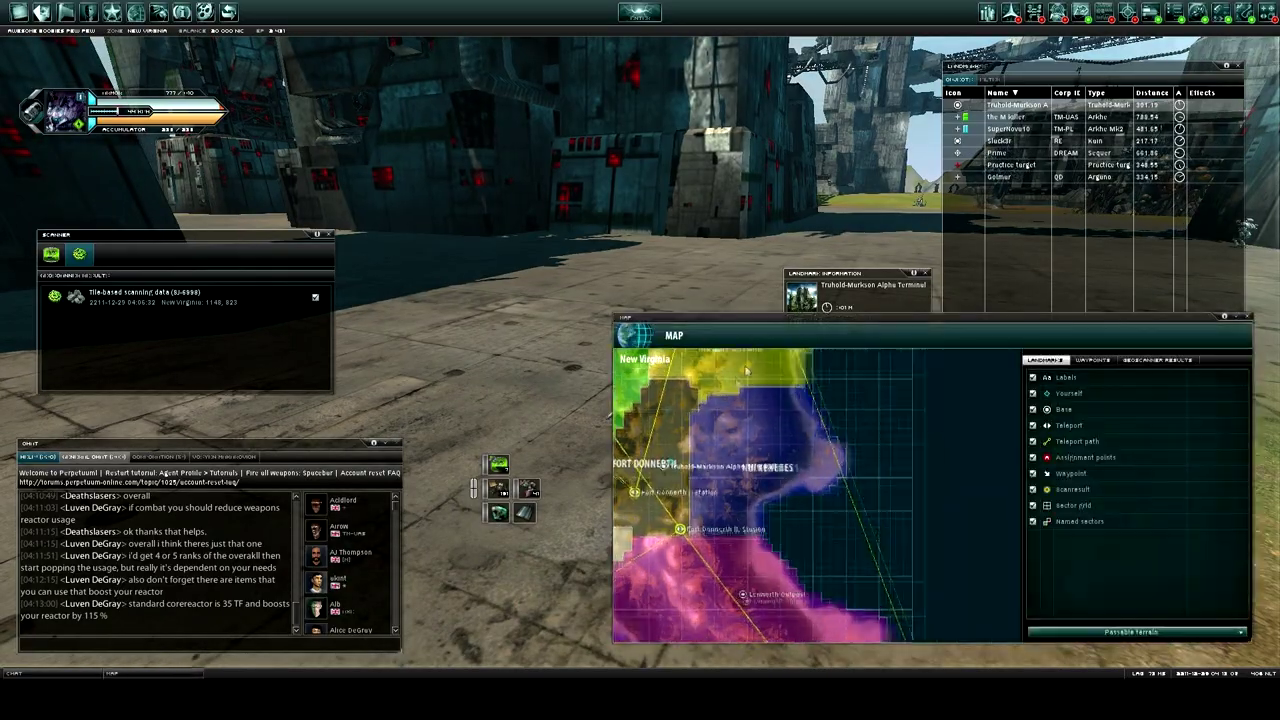
pyautogui.scroll(-2, 279, 311)
pyautogui.scroll(3, 287, 324)
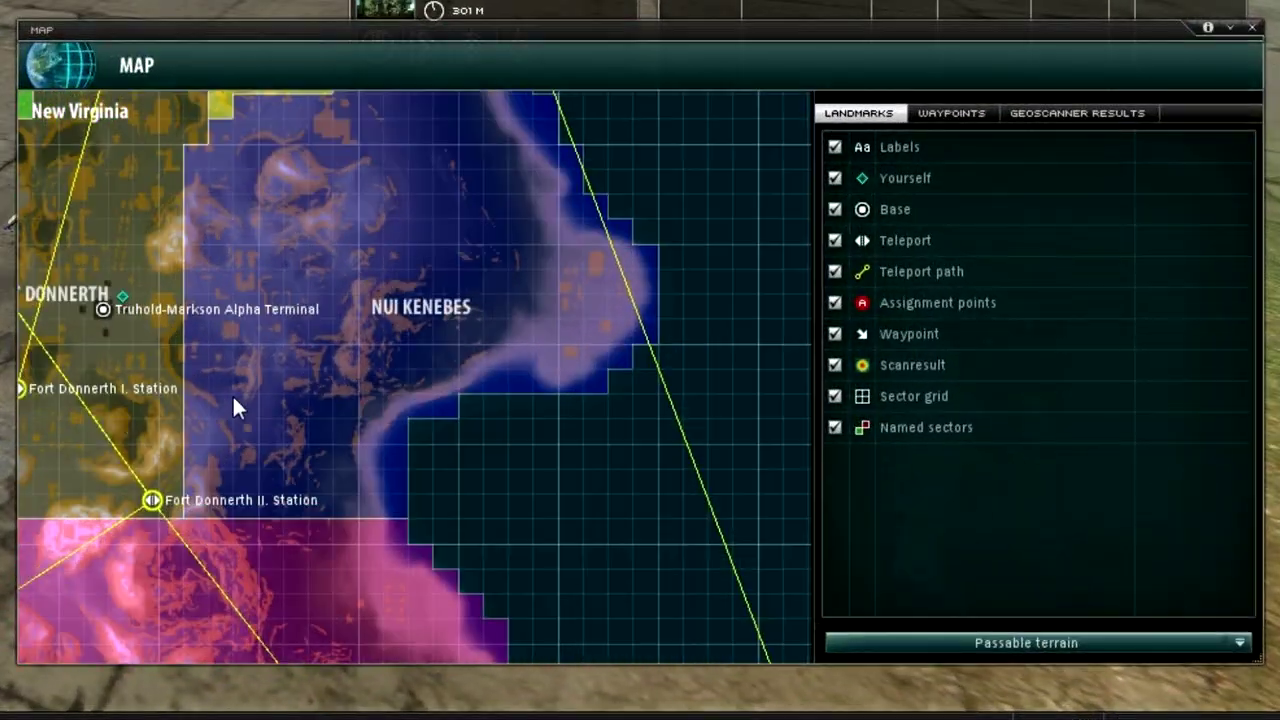
pyautogui.scroll(-1, 571, 186)
pyautogui.scroll(2, 503, 374)
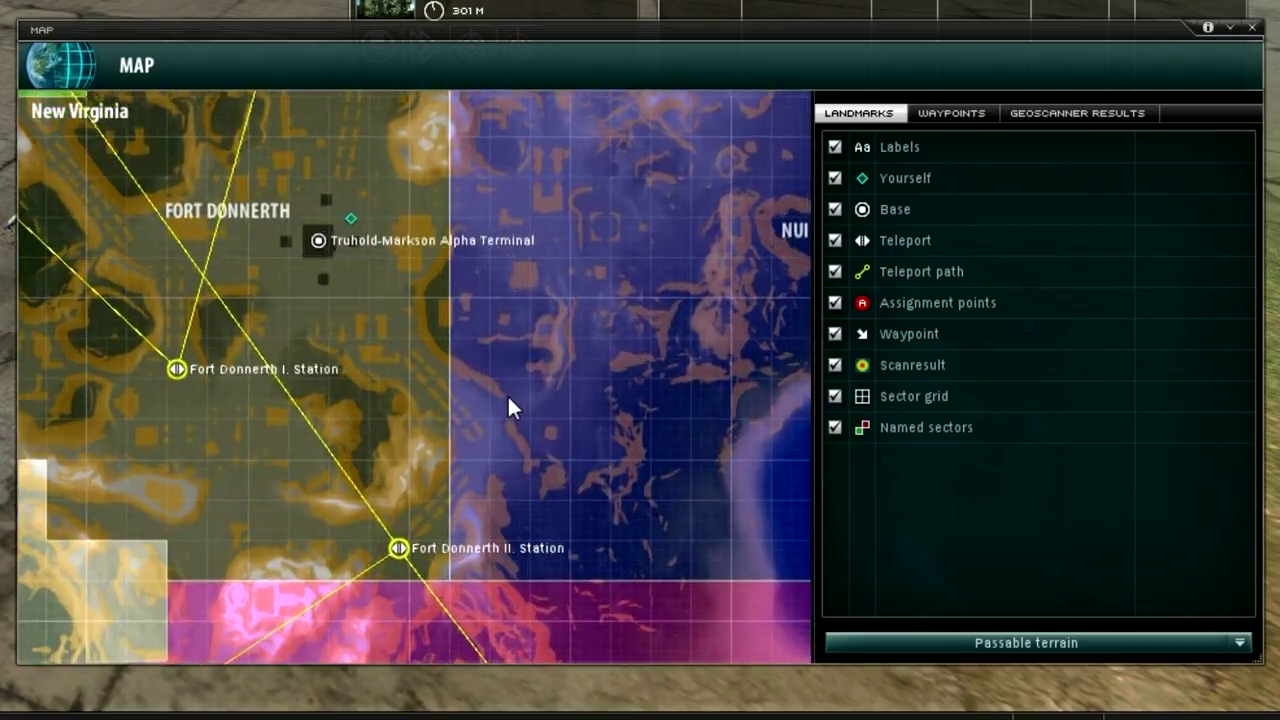
pyautogui.scroll(1, 511, 406)
pyautogui.scroll(1, 505, 375)
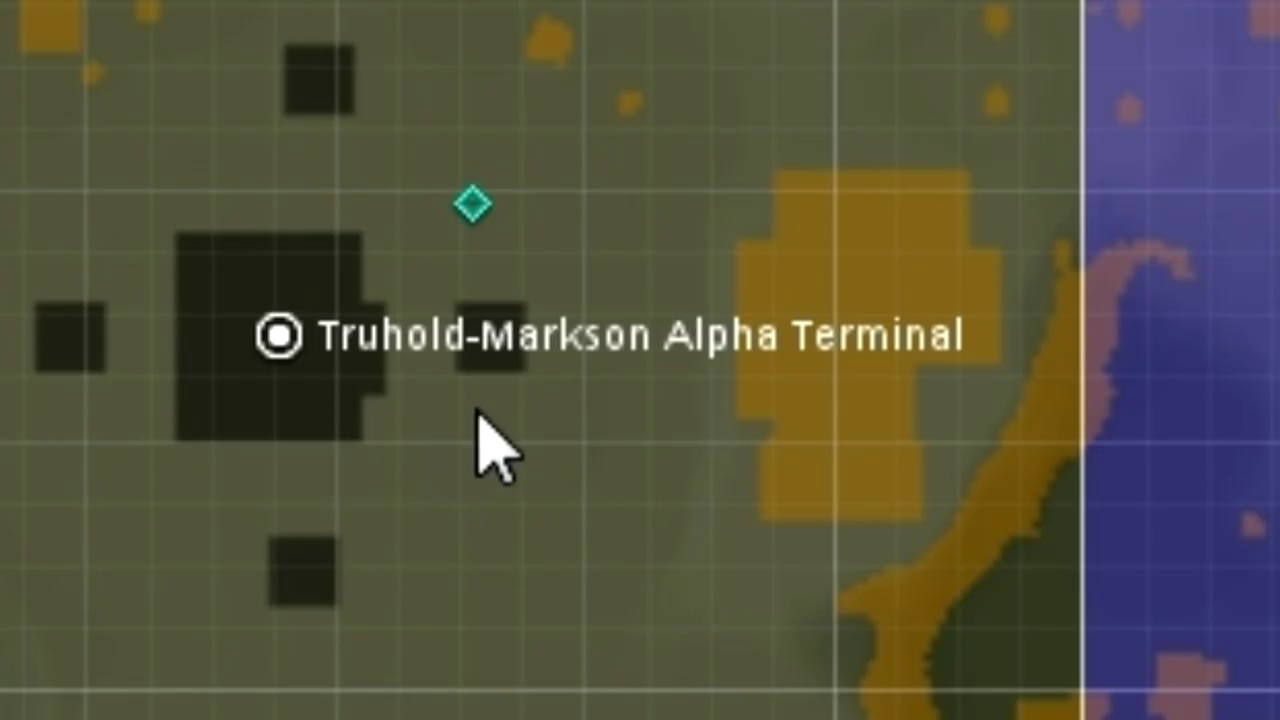
pyautogui.scroll(-1, 535, 305)
pyautogui.scroll(-1, 528, 294)
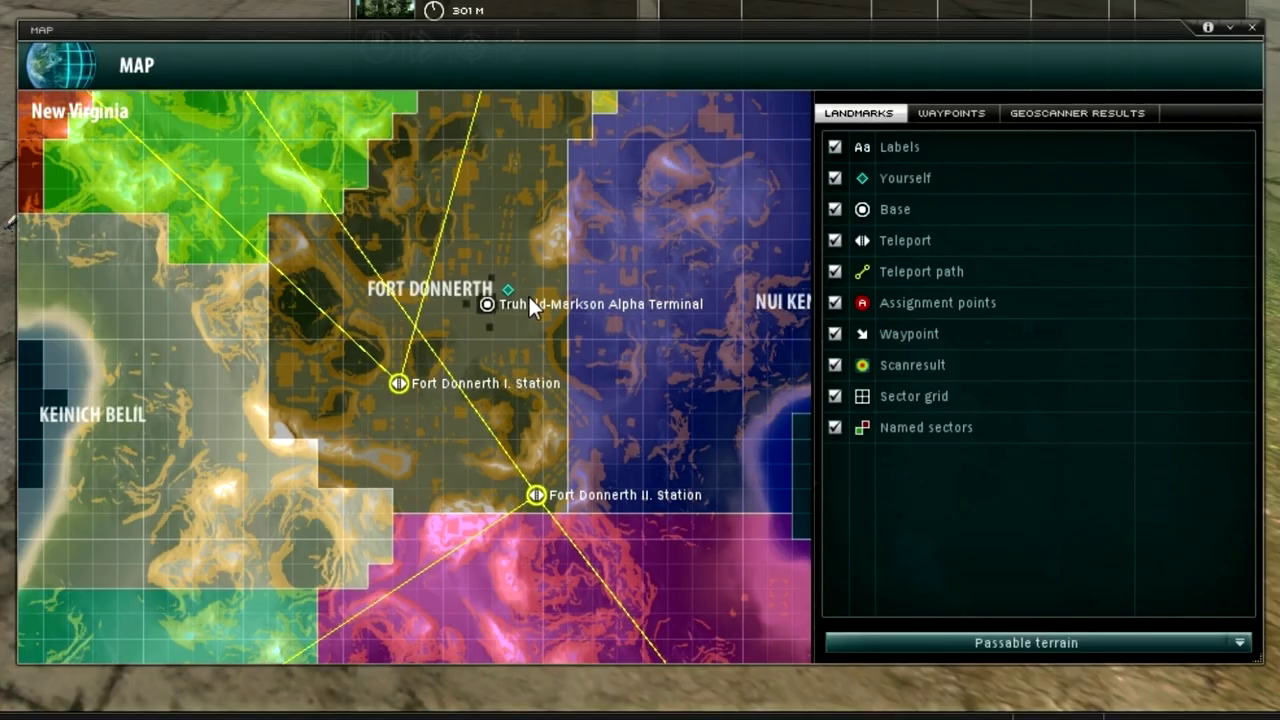
pyautogui.scroll(-1, 528, 294)
pyautogui.scroll(-1, 515, 290)
pyautogui.scroll(-1, 516, 291)
pyautogui.scroll(-1, 551, 383)
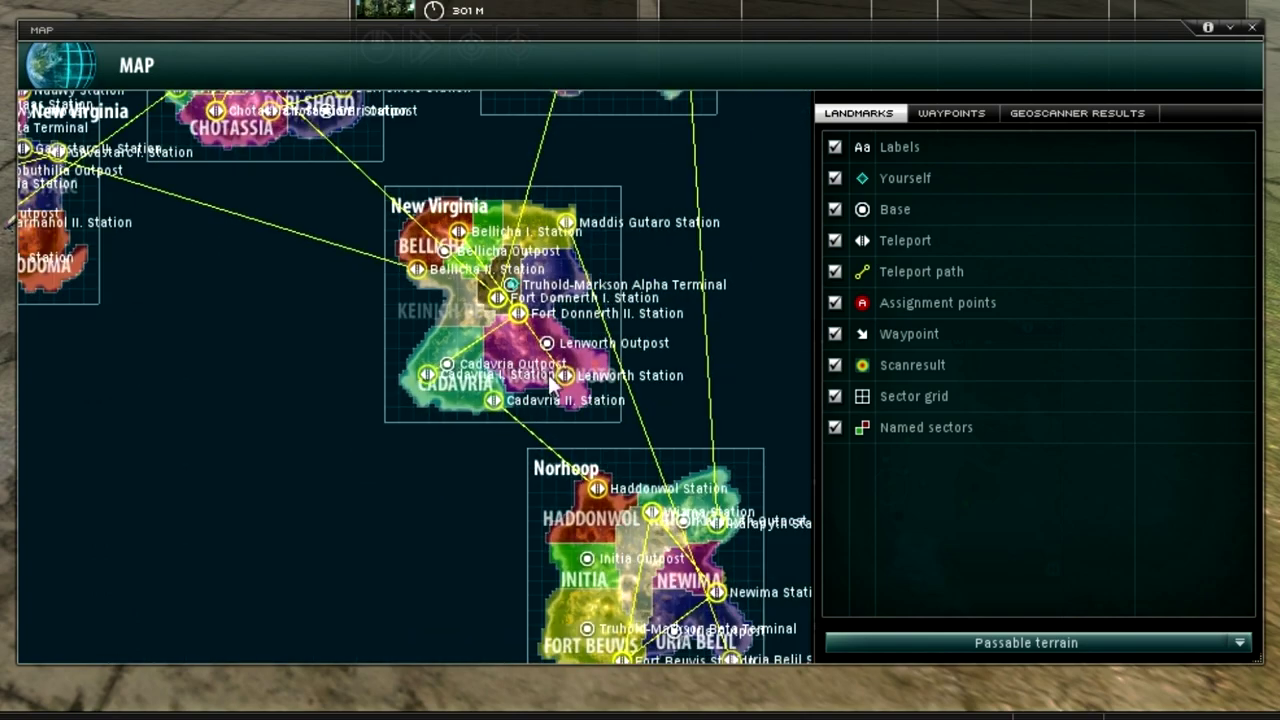
pyautogui.moveTo(257, 171); pyautogui.dragTo(484, 392)
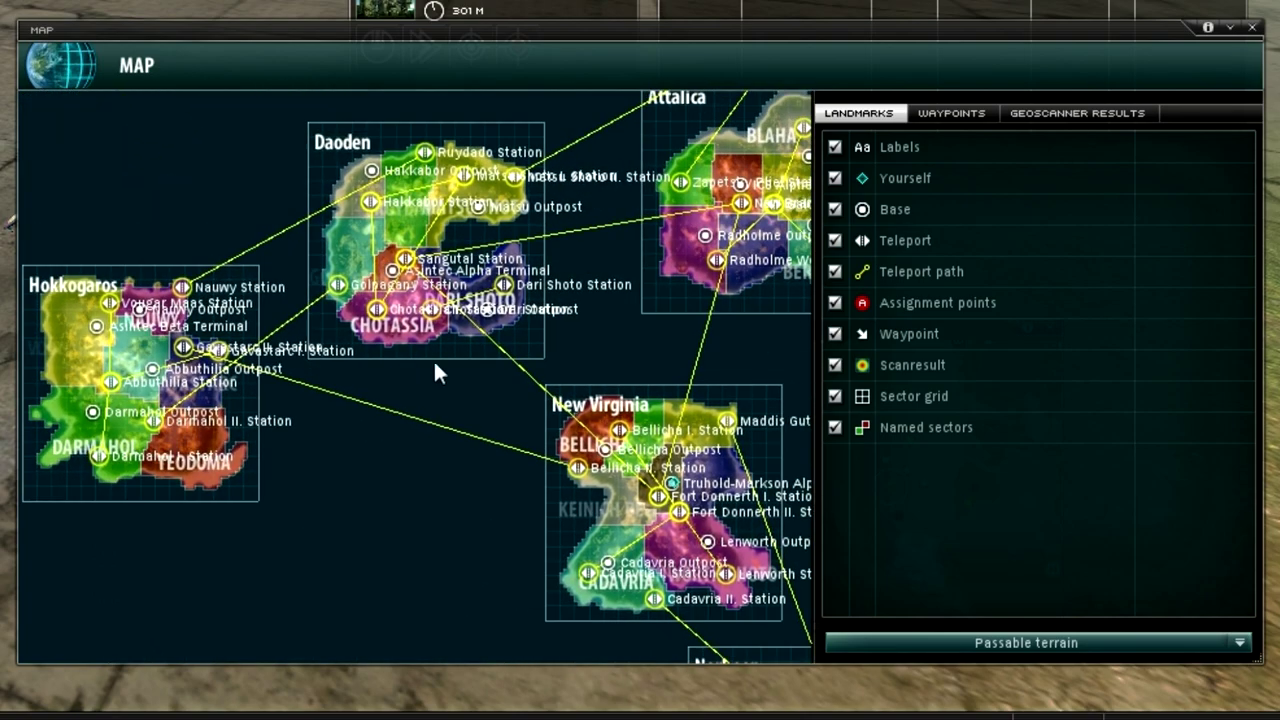
pyautogui.scroll(-1, 460, 385)
pyautogui.scroll(-1, 300, 365)
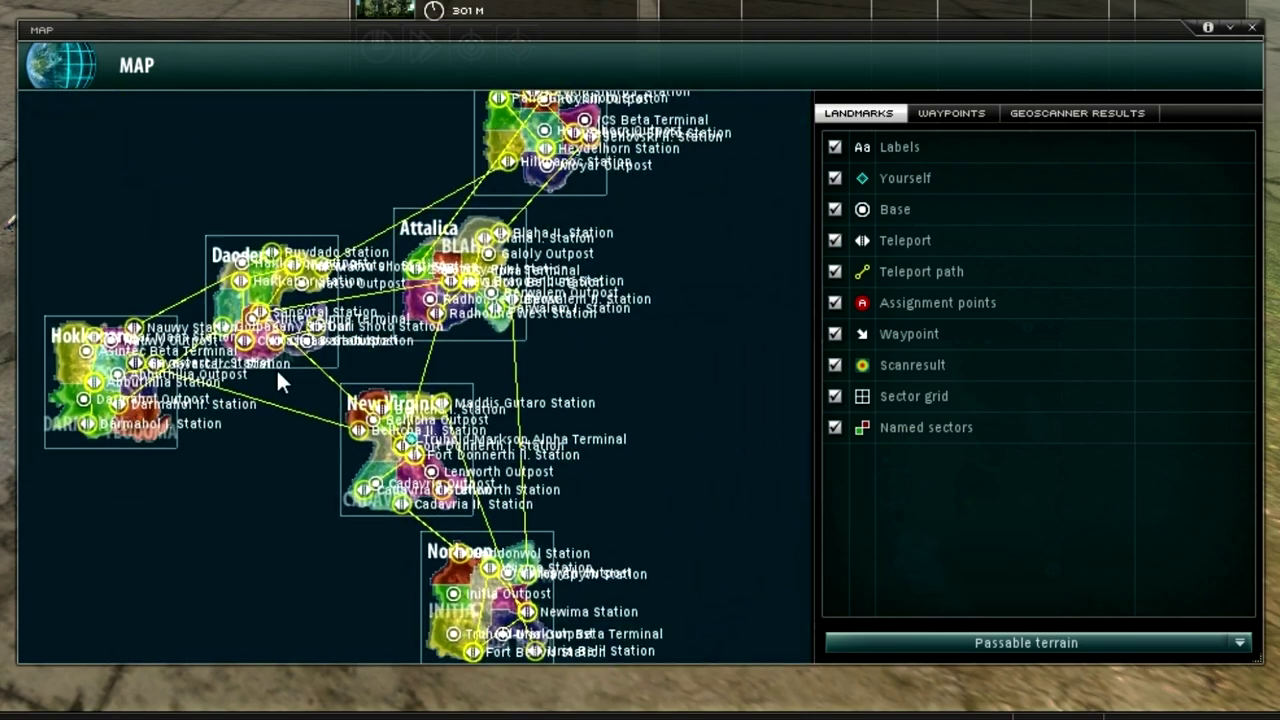
pyautogui.moveTo(285, 367); pyautogui.dragTo(288, 367)
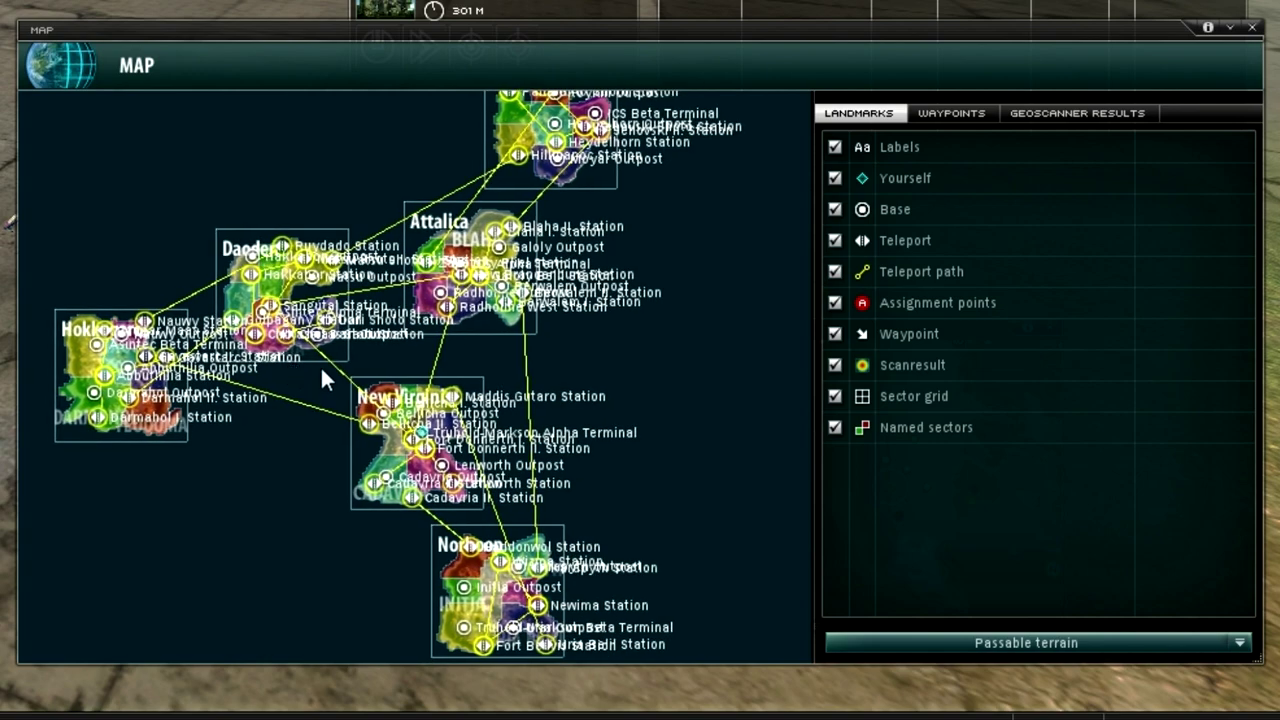
pyautogui.scroll(1, 320, 365)
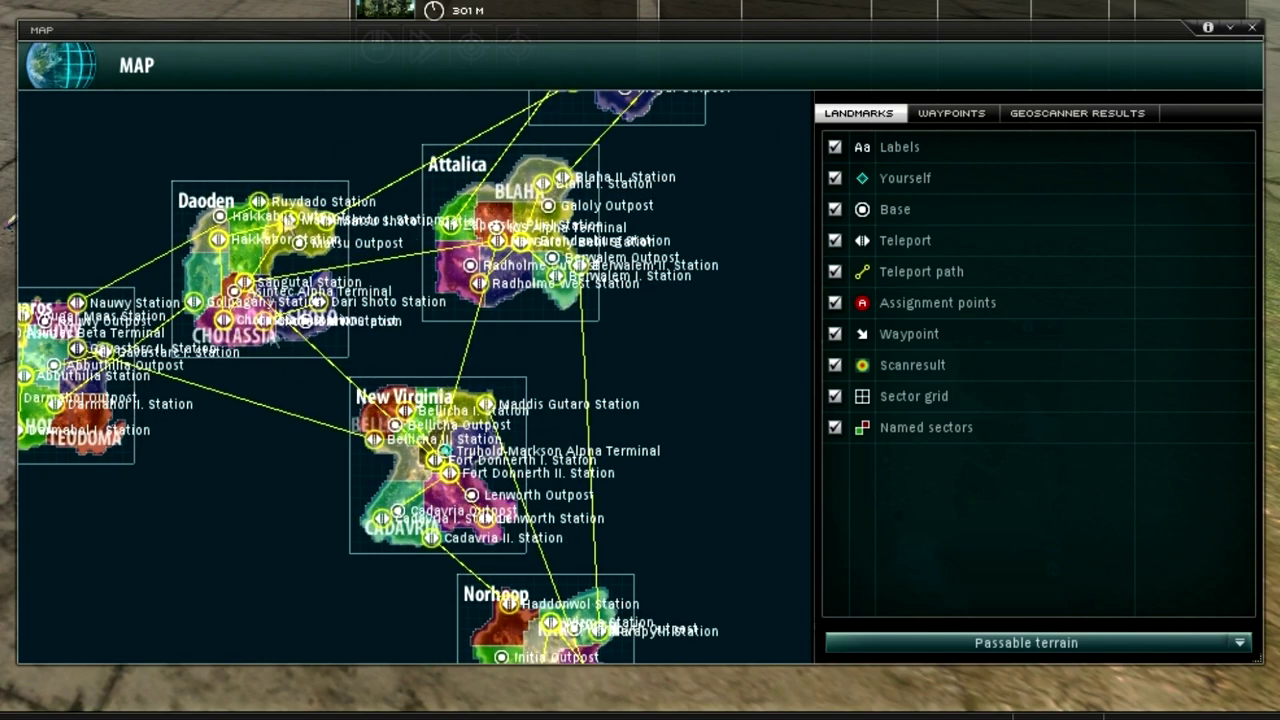
pyautogui.moveTo(404, 300); pyautogui.dragTo(378, 248)
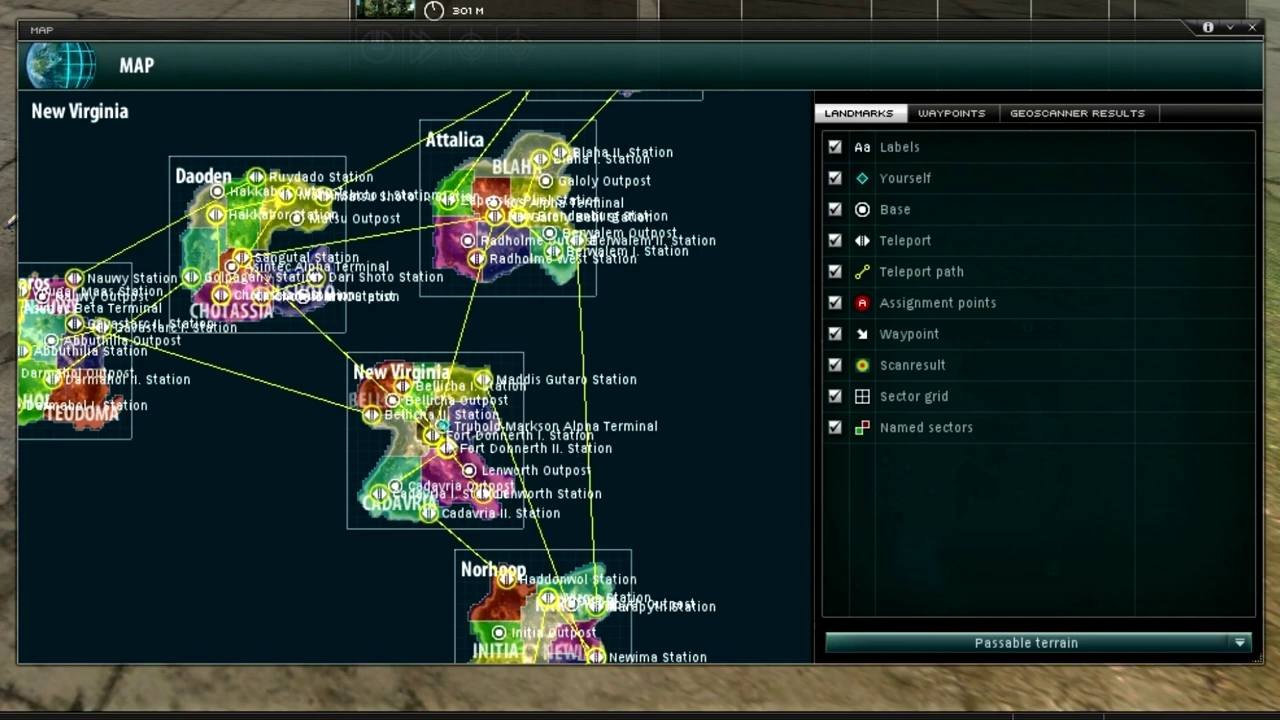
pyautogui.moveTo(330, 400); pyautogui.dragTo(470, 335)
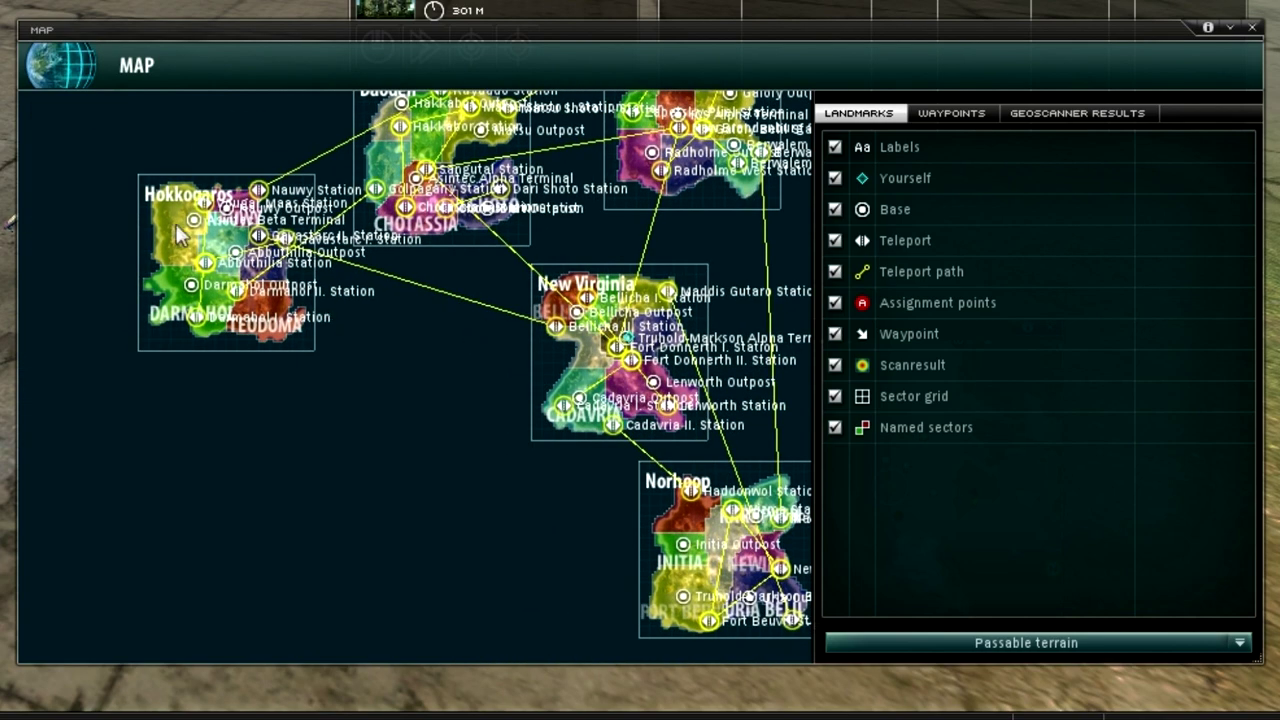
pyautogui.moveTo(547, 425); pyautogui.dragTo(320, 308)
pyautogui.moveTo(420, 235); pyautogui.dragTo(438, 498)
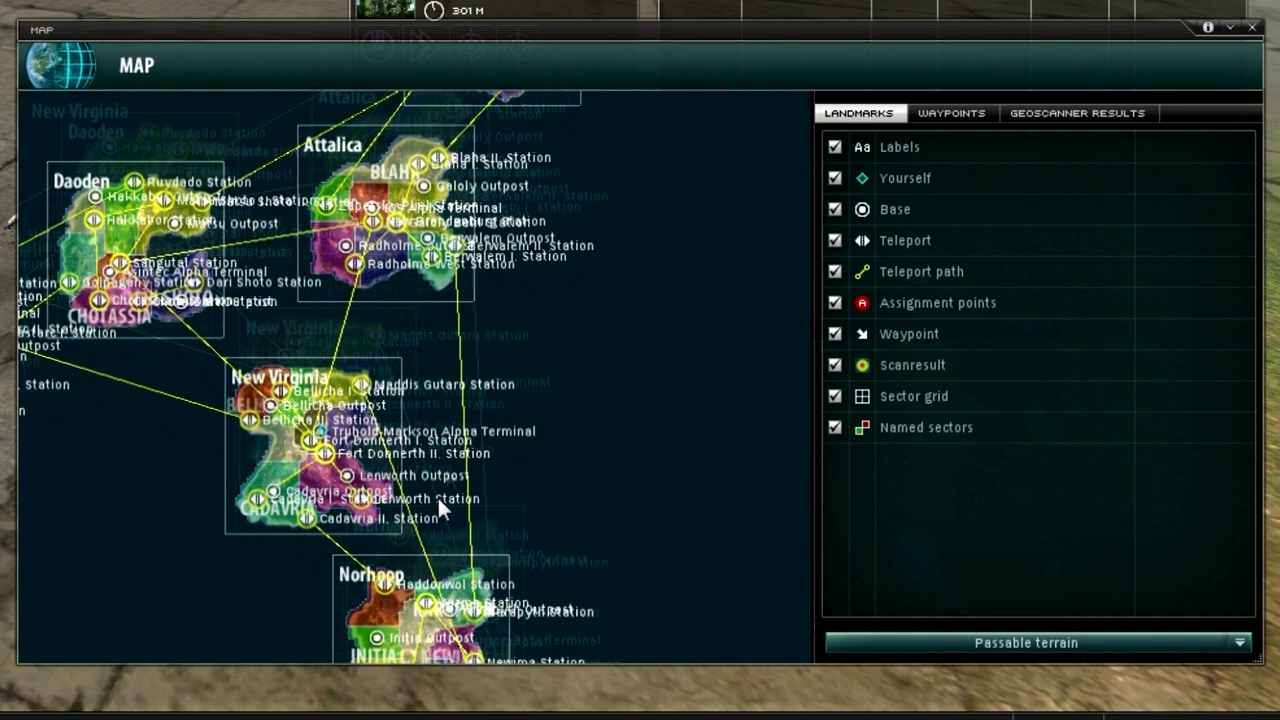
pyautogui.moveTo(490, 168); pyautogui.dragTo(452, 198)
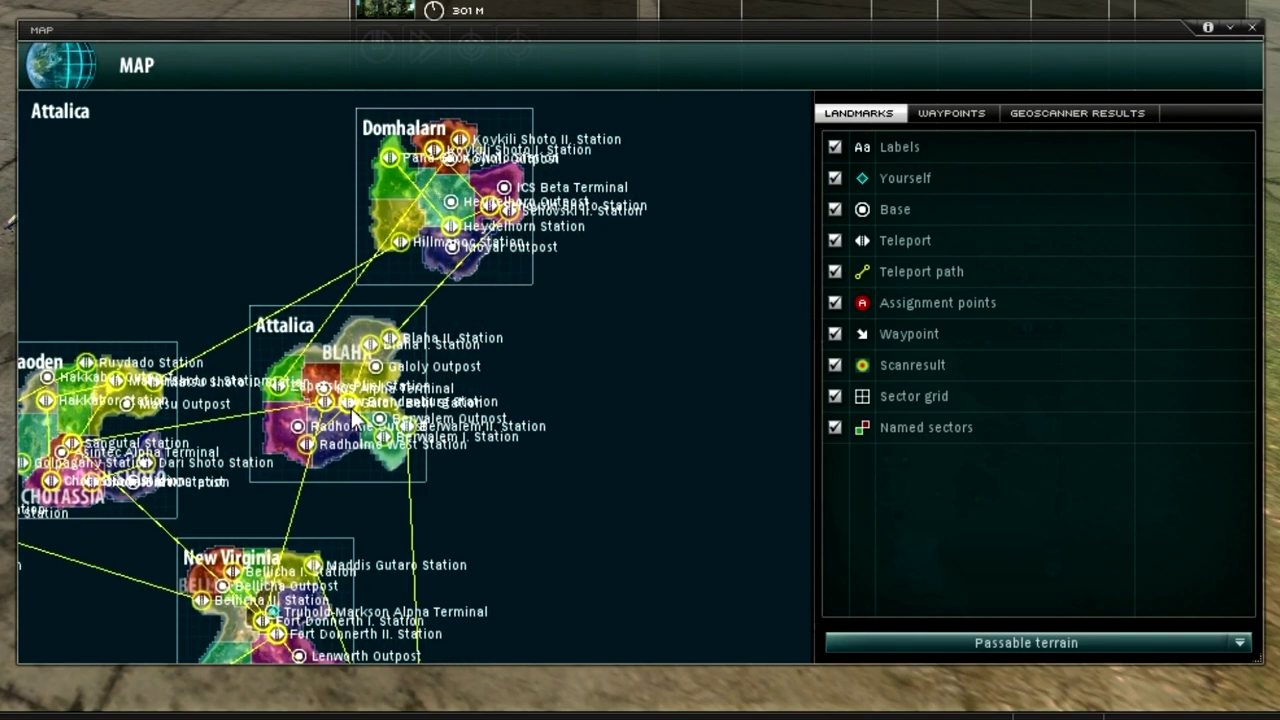
pyautogui.moveTo(355, 416); pyautogui.dragTo(265, 482)
pyautogui.scroll(2, 419, 301)
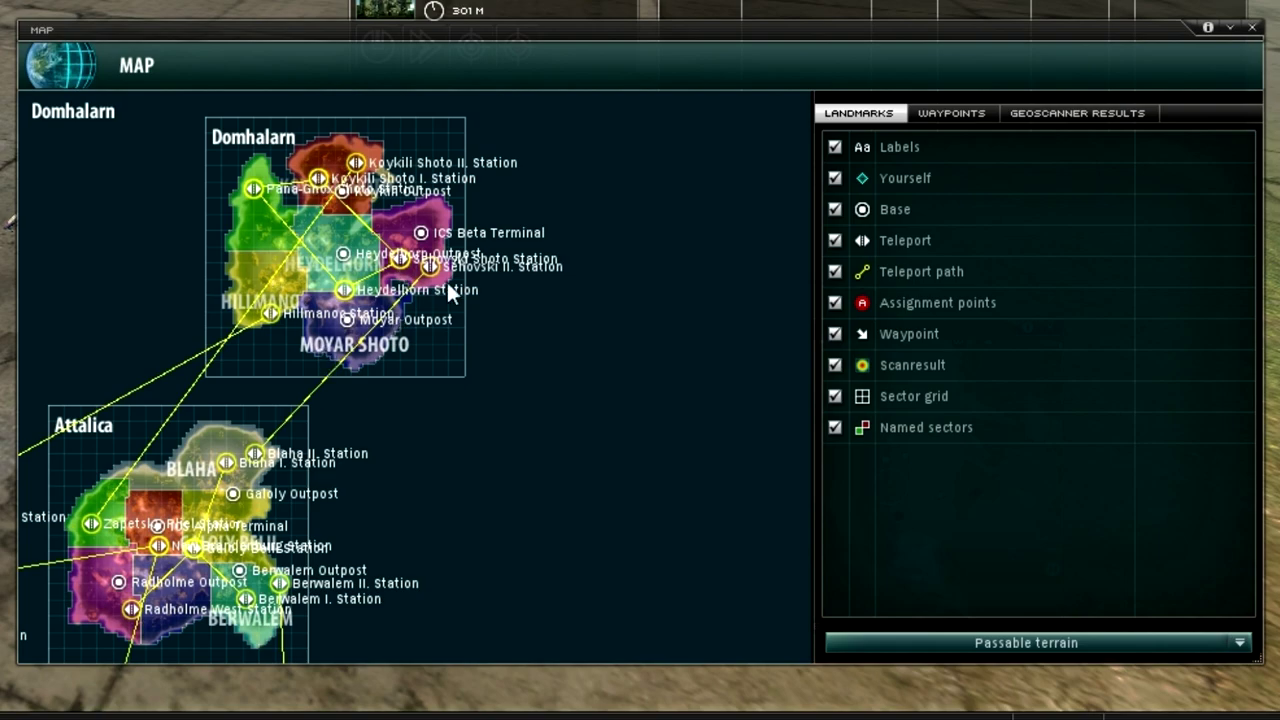
# Centre the map on New Virginia, then pan toward Hokkogaros, Vougar Maas, Darmahol and Norhoop
pyautogui.moveTo(317, 443); pyautogui.dragTo(625, 232)
pyautogui.moveTo(361, 462); pyautogui.dragTo(518, 257)
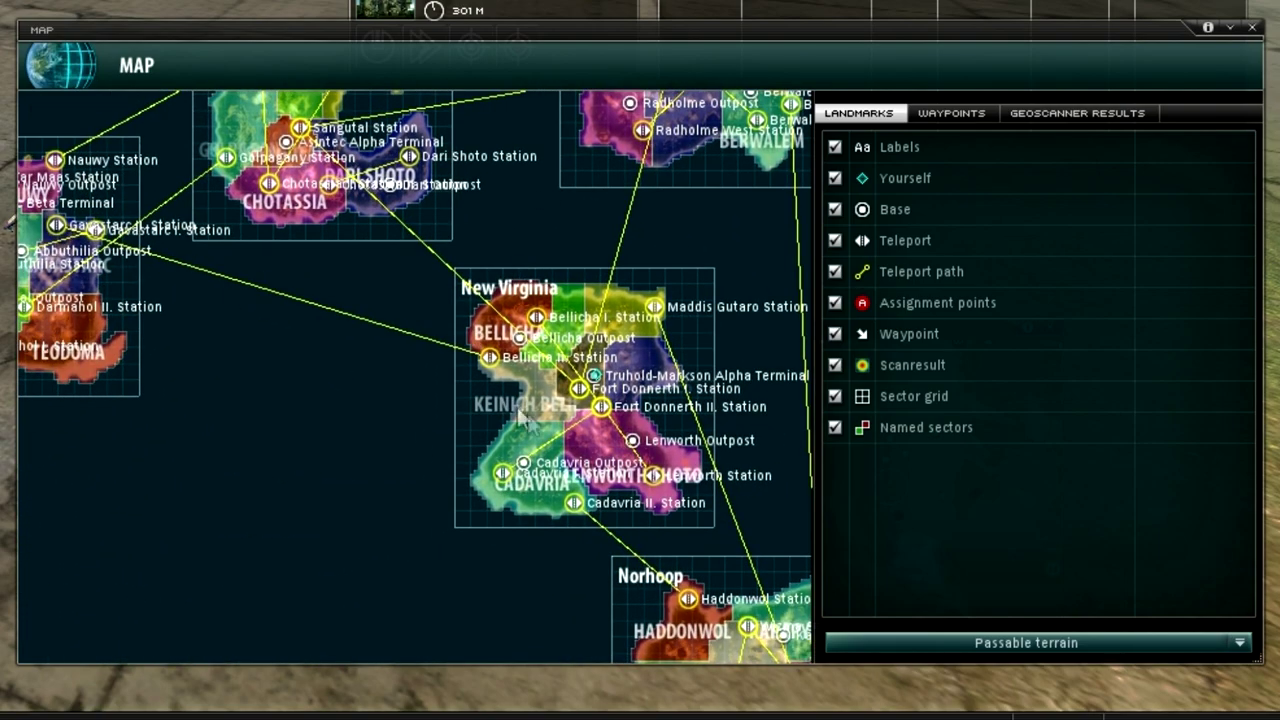
pyautogui.moveTo(380, 420); pyautogui.dragTo(606, 554)
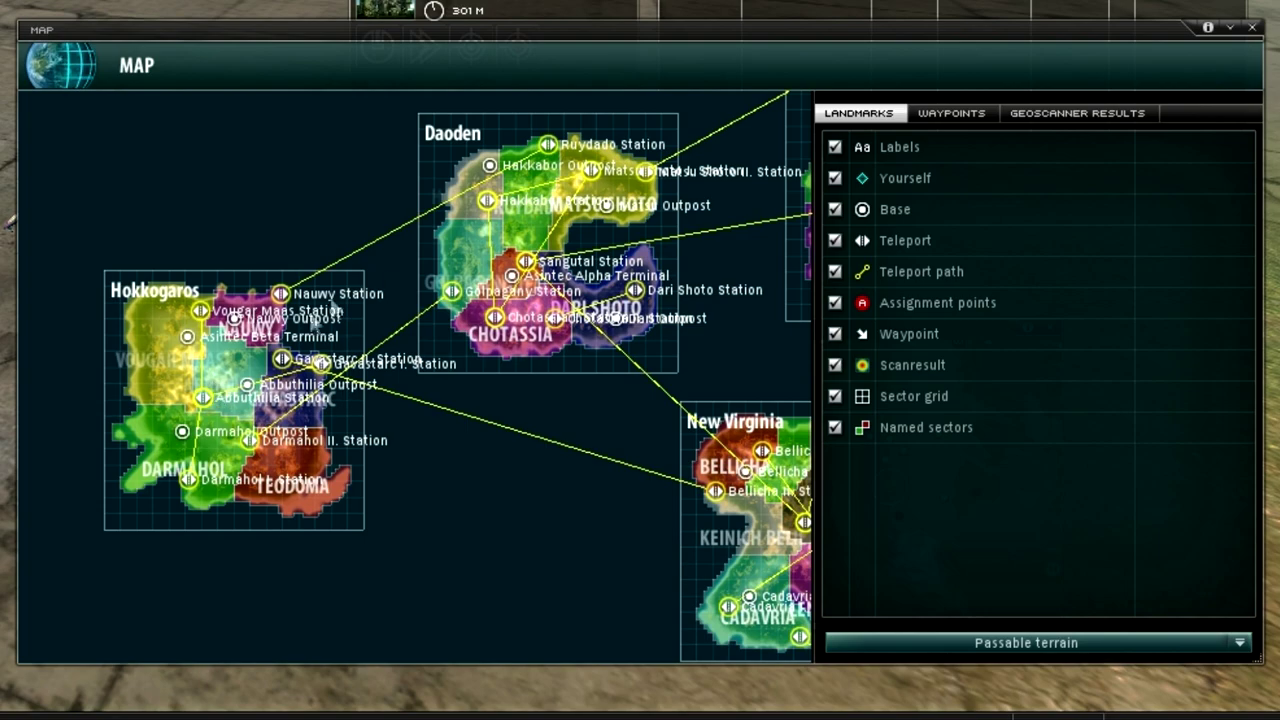
pyautogui.moveTo(386, 366); pyautogui.dragTo(486, 314)
pyautogui.scroll(2, 330, 359)
pyautogui.scroll(2, 330, 359)
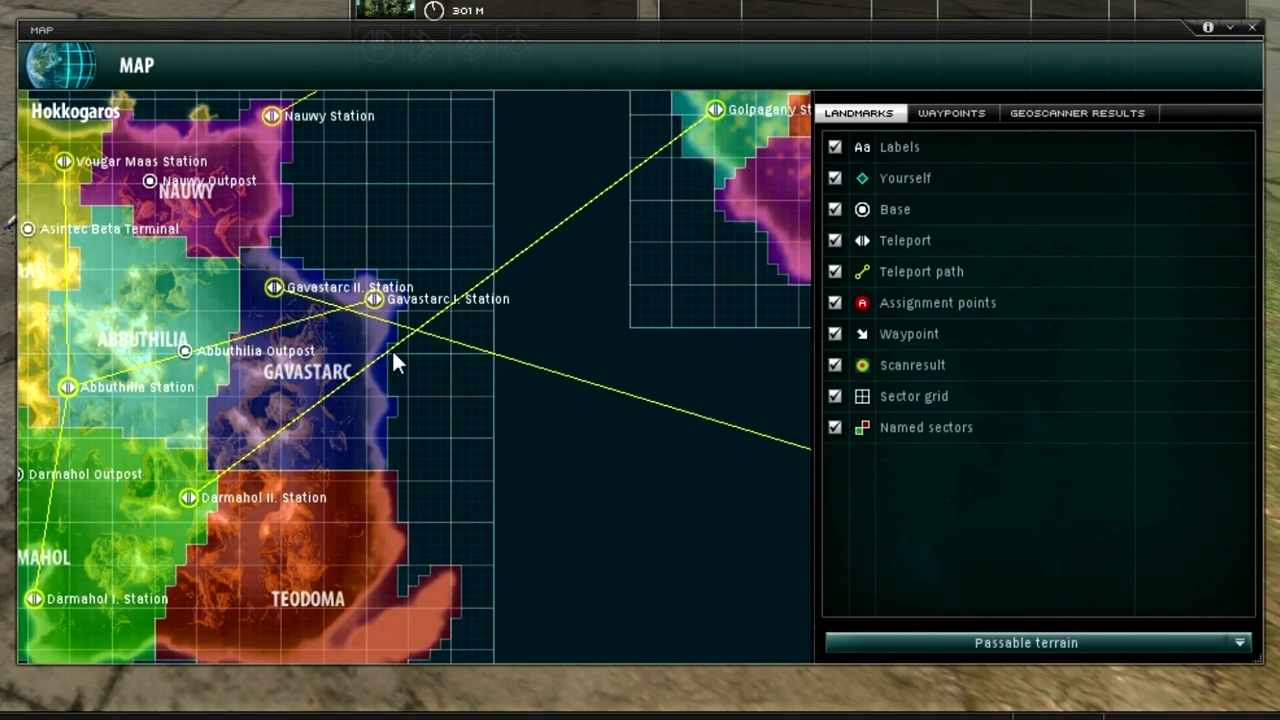
pyautogui.moveTo(139, 356); pyautogui.dragTo(333, 238)
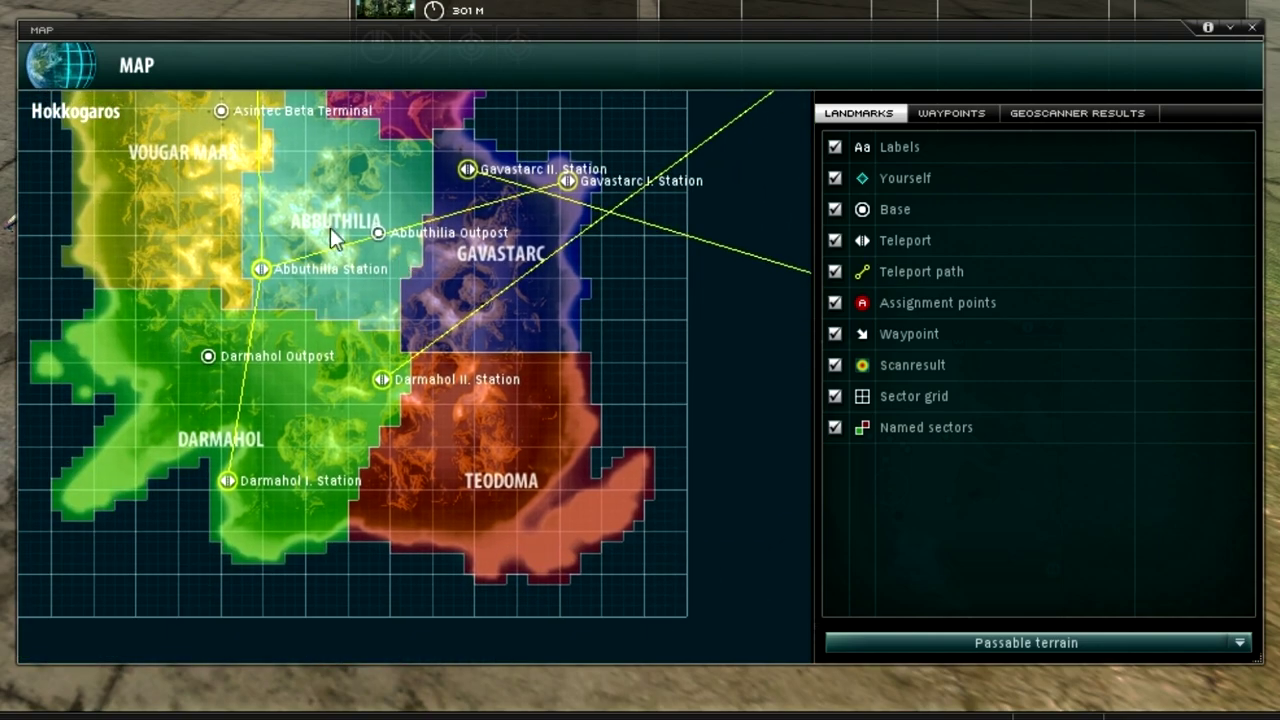
pyautogui.scroll(-3, 523, 355)
pyautogui.scroll(-2, 526, 354)
pyautogui.moveTo(608, 317)
pyautogui.mouseDown()
pyautogui.moveTo(197, 316)
pyautogui.moveTo(401, 424)
pyautogui.mouseUp()
pyautogui.moveTo(333, 297); pyautogui.dragTo(166, 243)
pyautogui.moveTo(395, 192)
pyautogui.mouseDown()
pyautogui.moveTo(401, 240)
pyautogui.moveTo(507, 355)
pyautogui.mouseUp()
pyautogui.scroll(-1, 511, 356)
pyautogui.moveTo(684, 428); pyautogui.dragTo(537, 342)
pyautogui.scroll(-1, 329, 357)
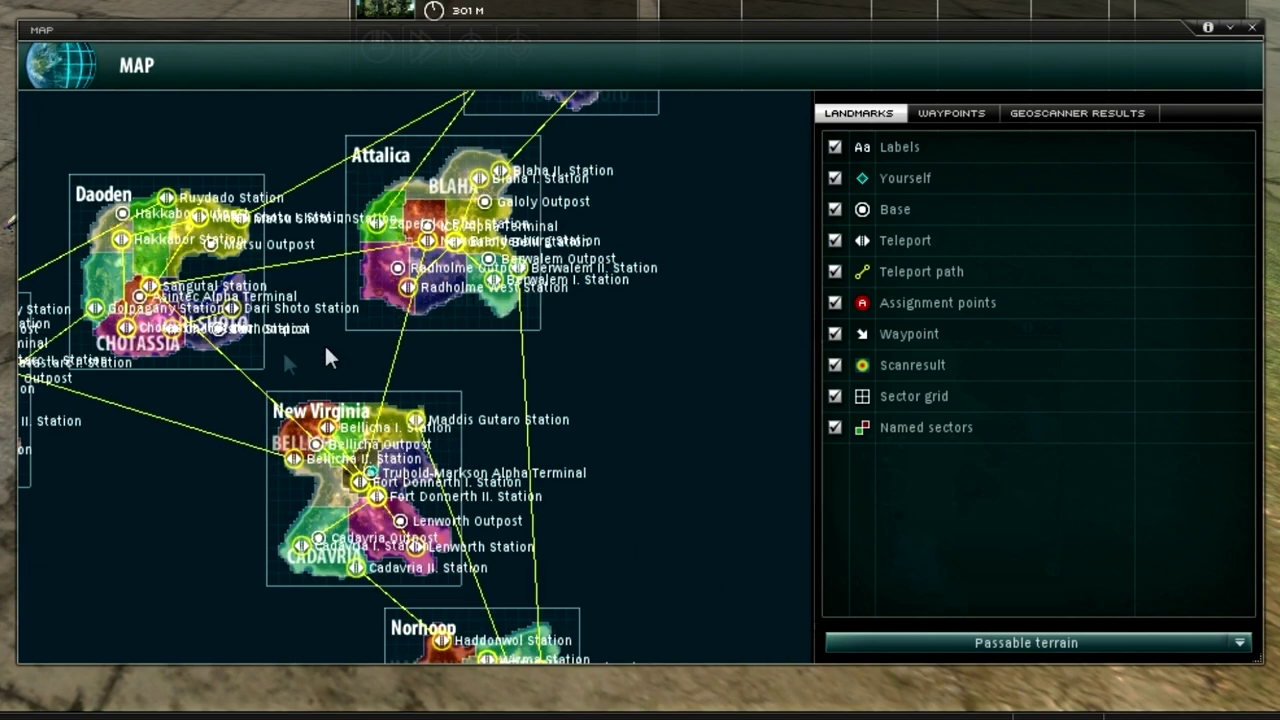
pyautogui.moveTo(242, 252); pyautogui.dragTo(322, 277)
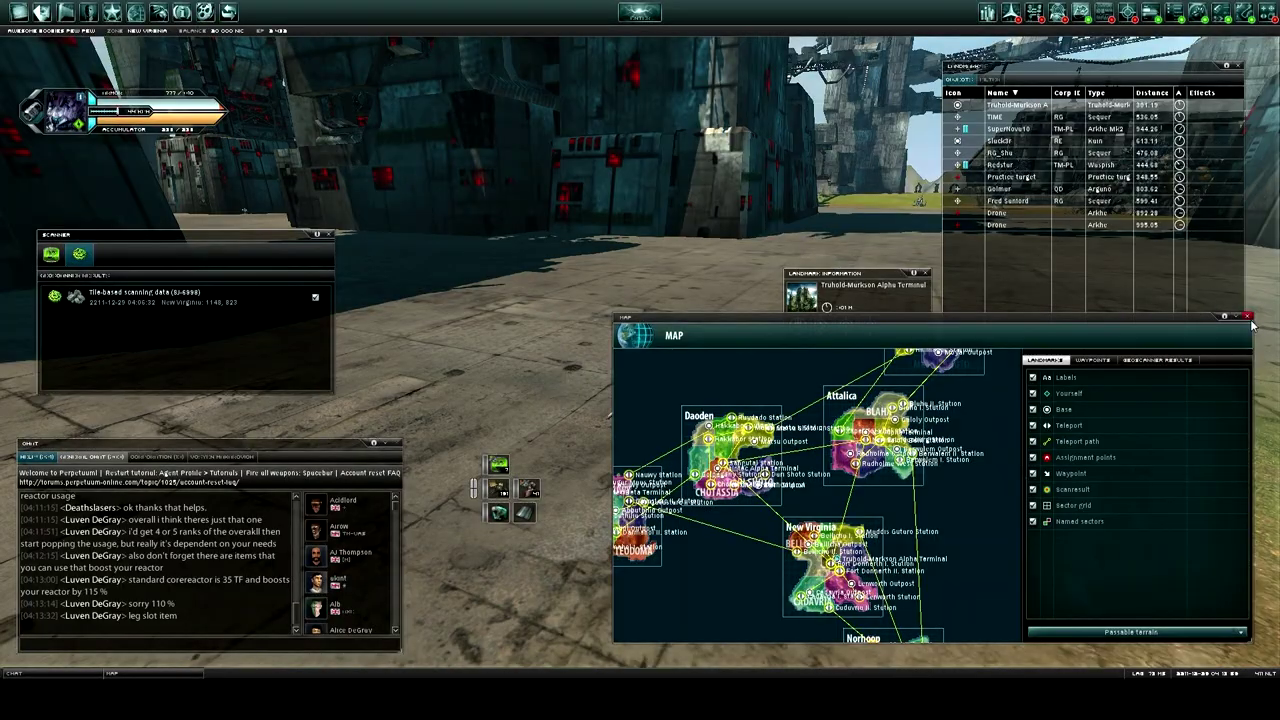
# Close the map, drive to the Truhold-Markson Alpha Terminal and dock
pyautogui.click(1250, 316)
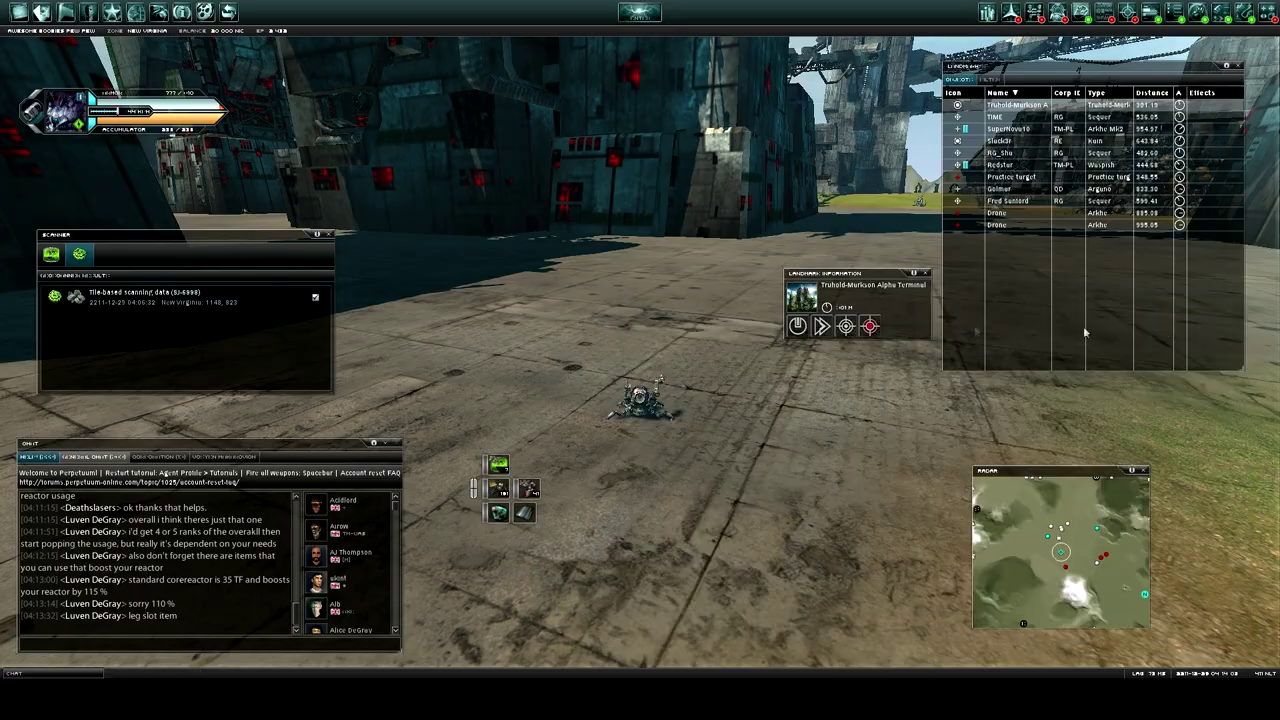
pyautogui.press('w')
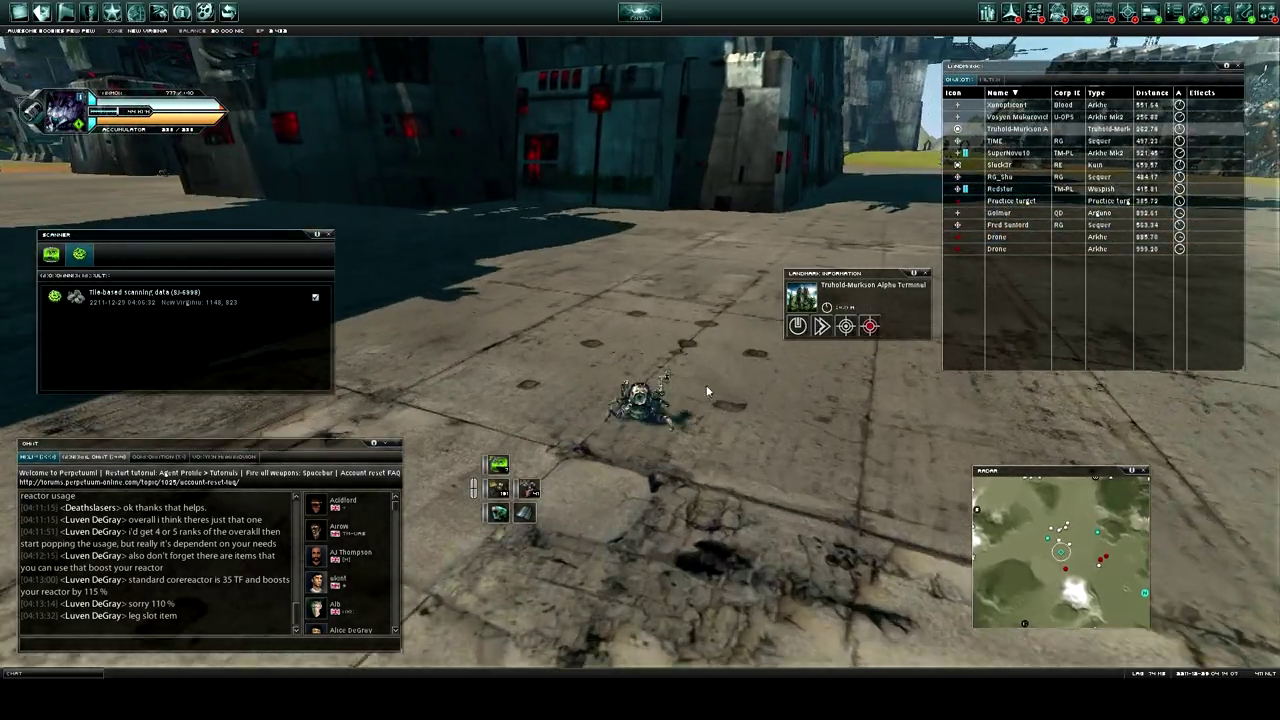
pyautogui.click(638, 12)
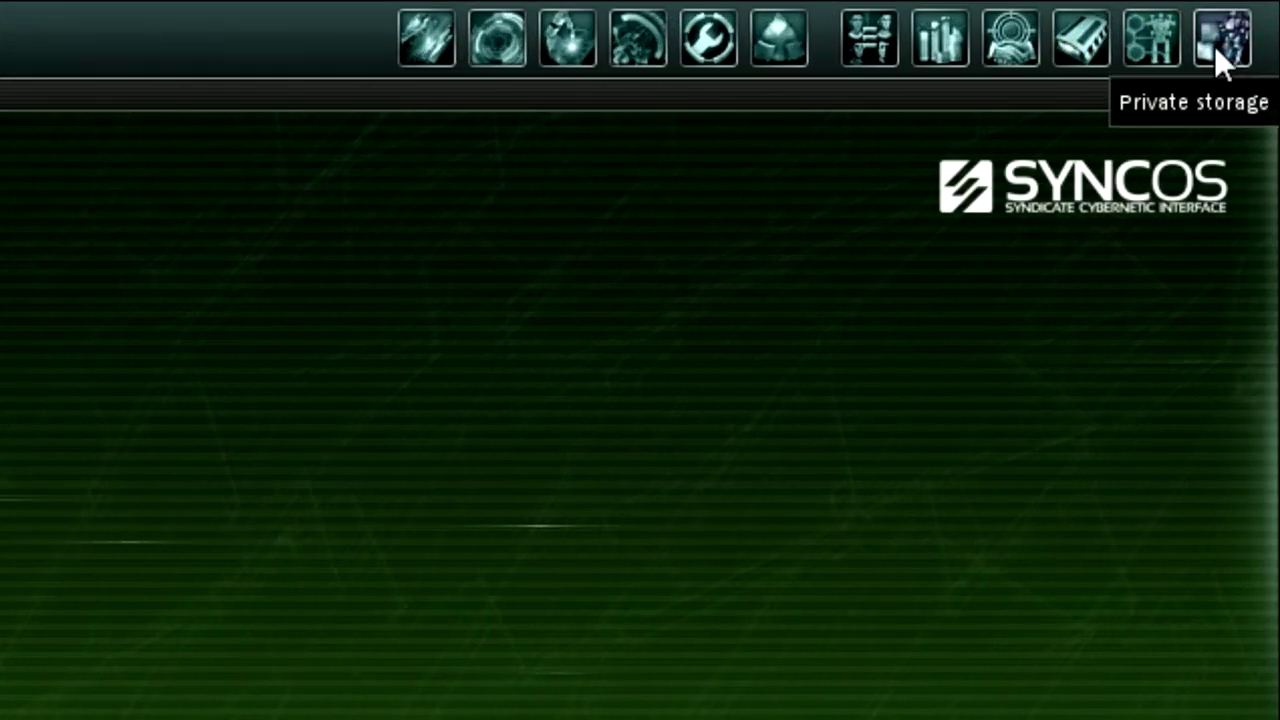
# Open the terminal's private storage to see the Arkhe robot
pyautogui.click(1214, 45)
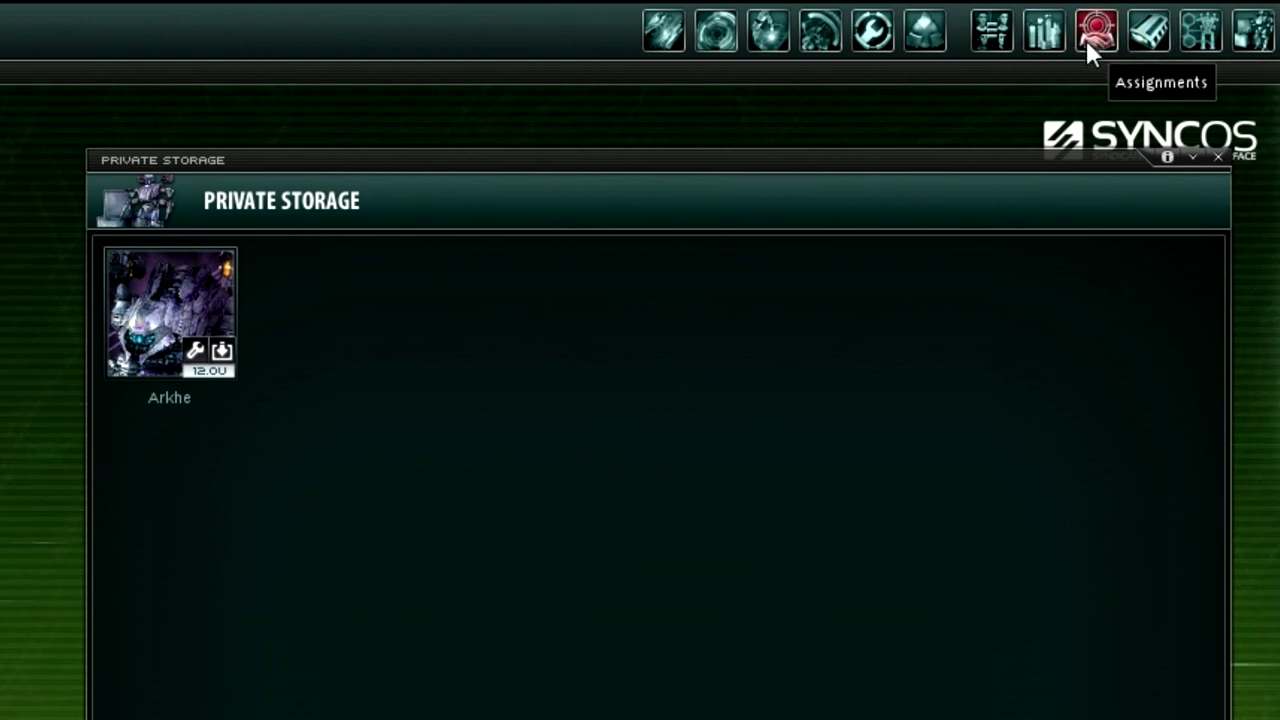
# Open Assignments and switch the type filter from Transportation to All
pyautogui.click(1087, 39)
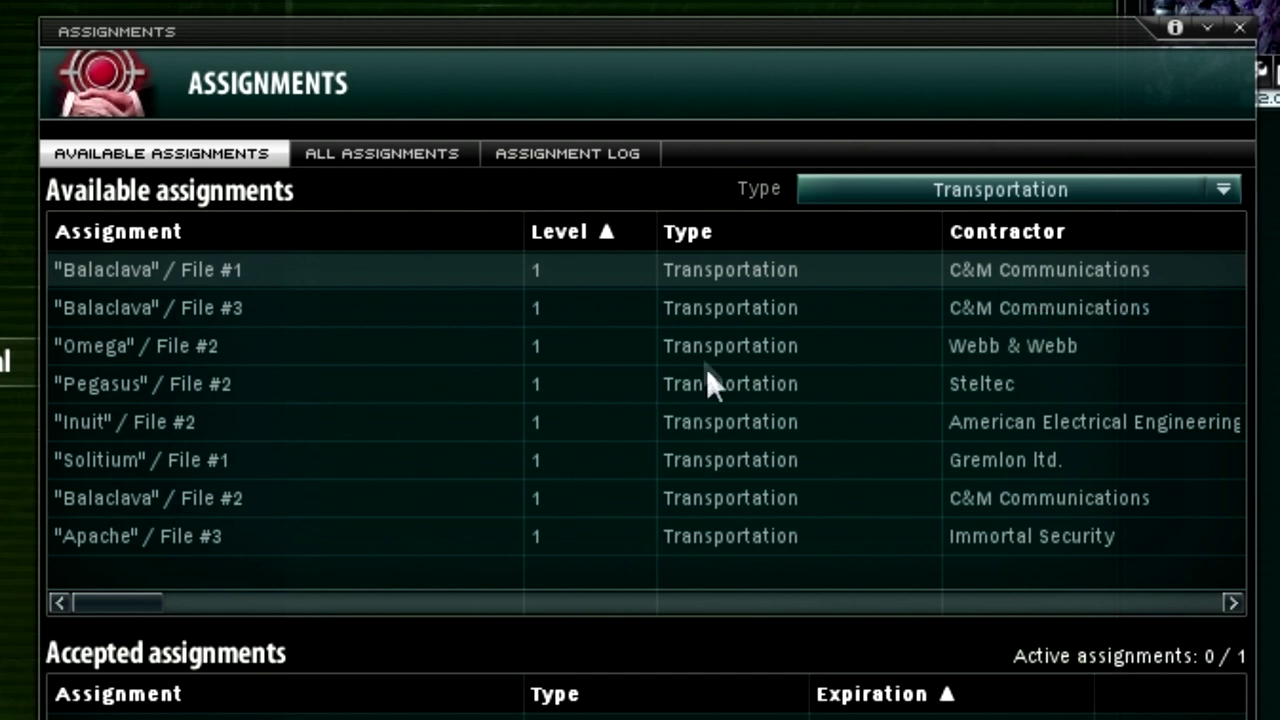
pyautogui.click(957, 185)
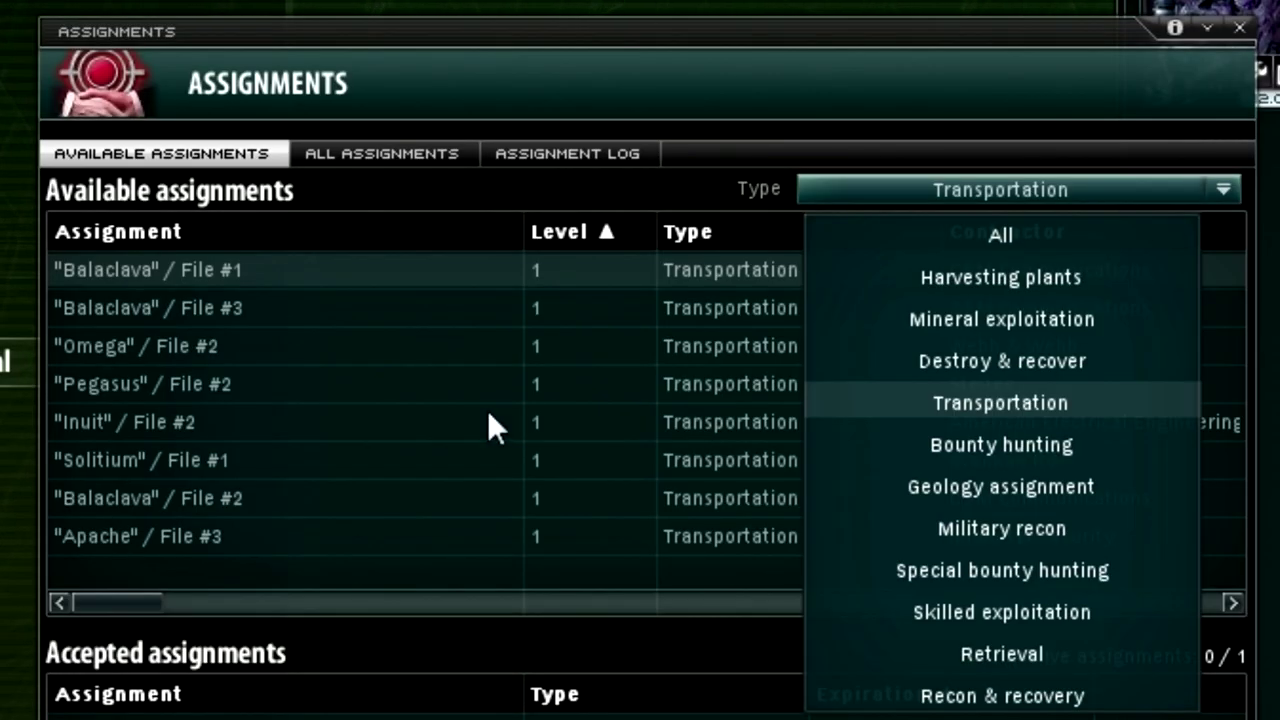
pyautogui.click(488, 411)
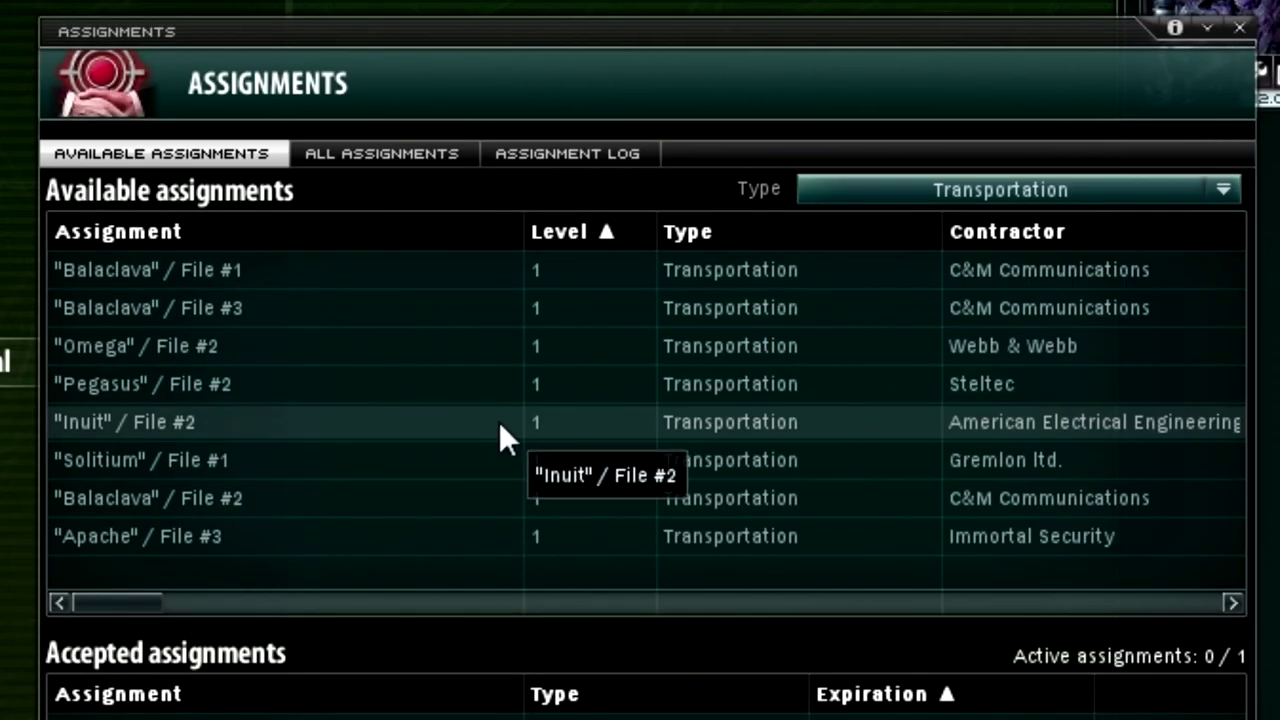
pyautogui.click(285, 334)
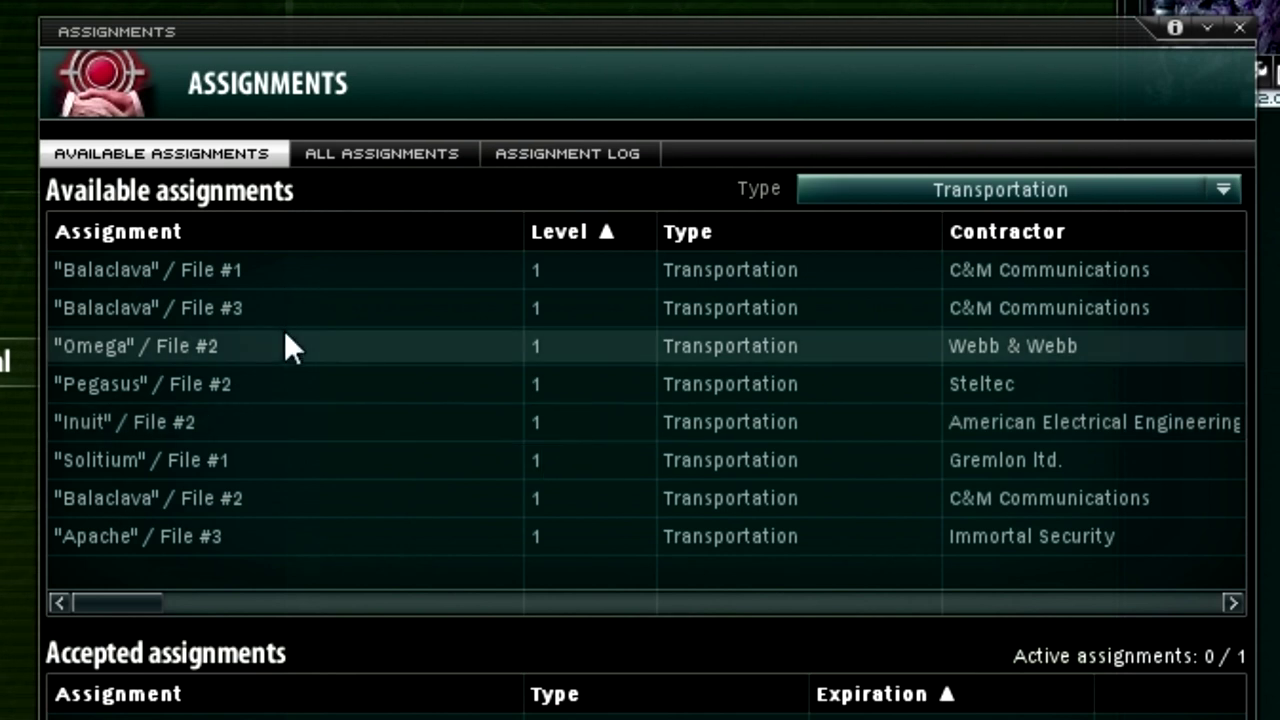
pyautogui.click(974, 191)
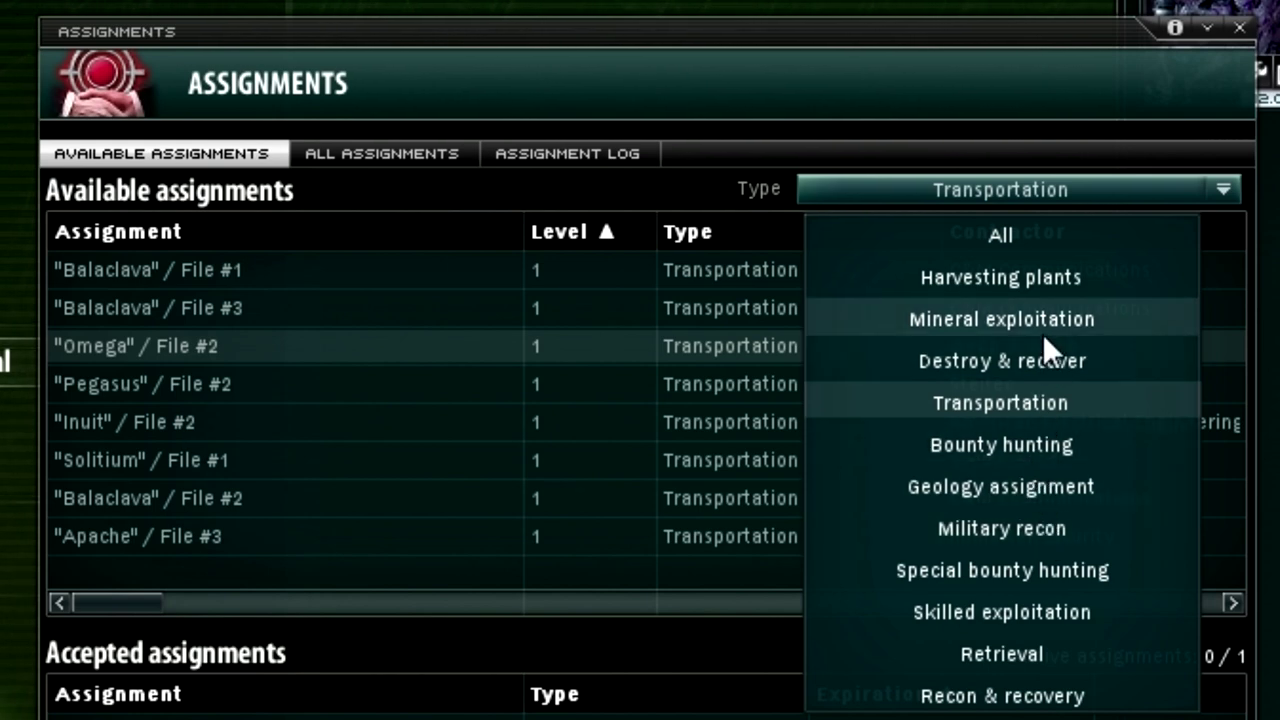
pyautogui.click(920, 195)
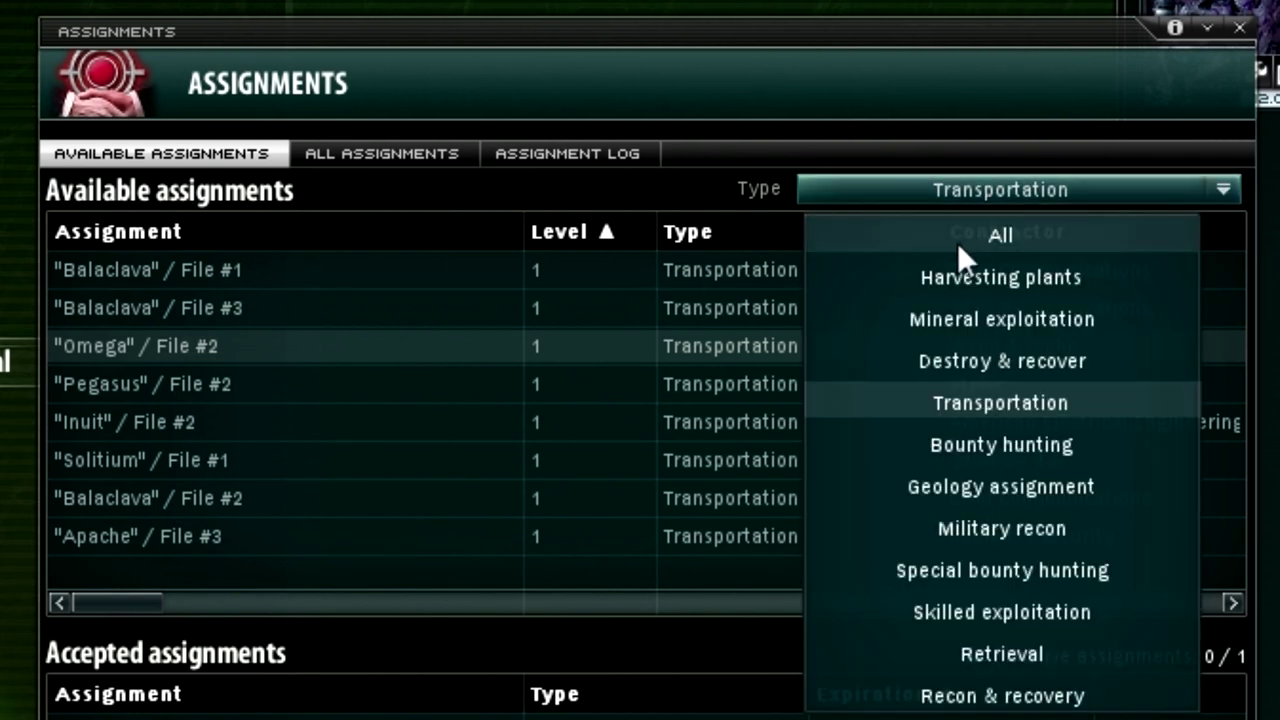
pyautogui.click(976, 238)
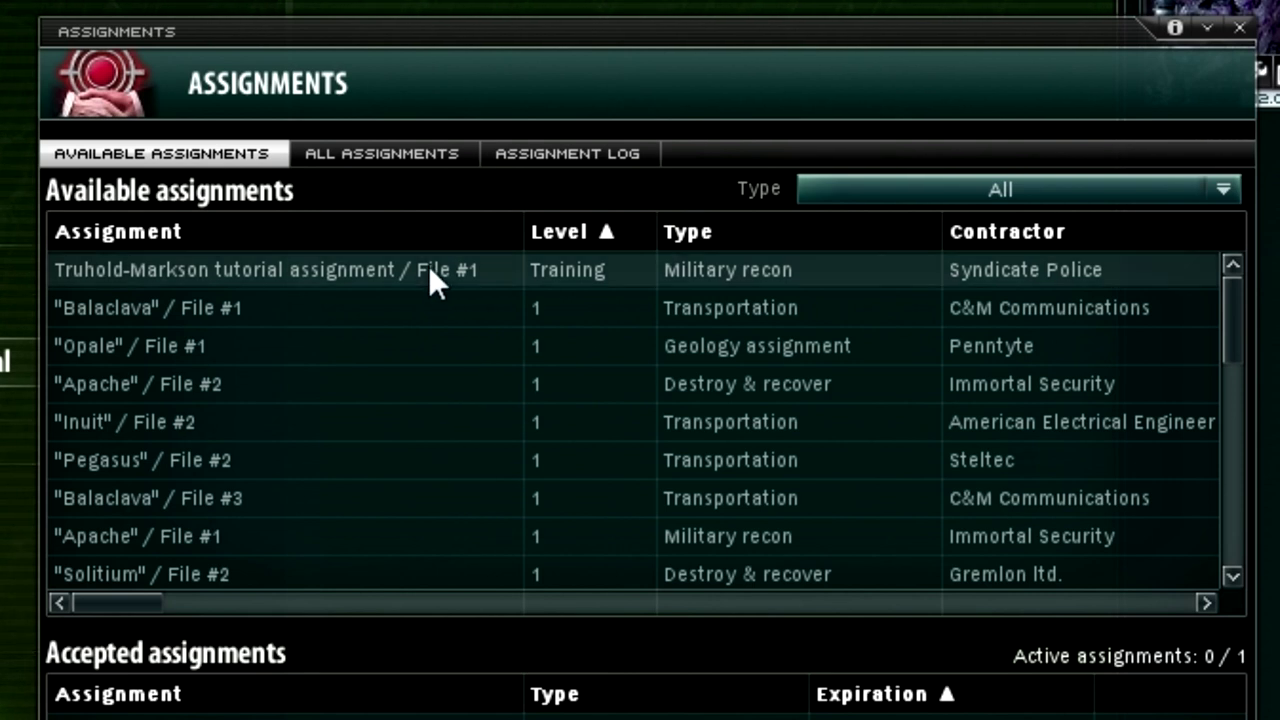
# Sort assignments by name, select the Apache / File #1 entry, and reopen the type filter
pyautogui.click(453, 220)
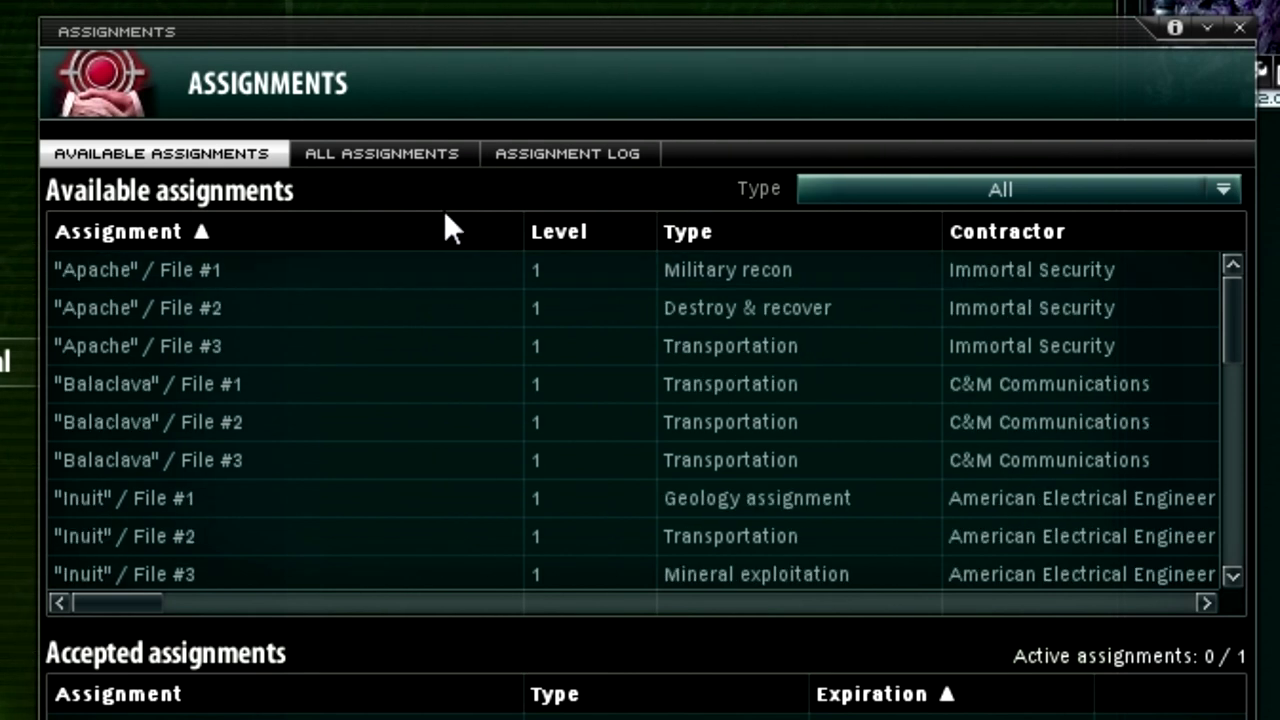
pyautogui.click(405, 274)
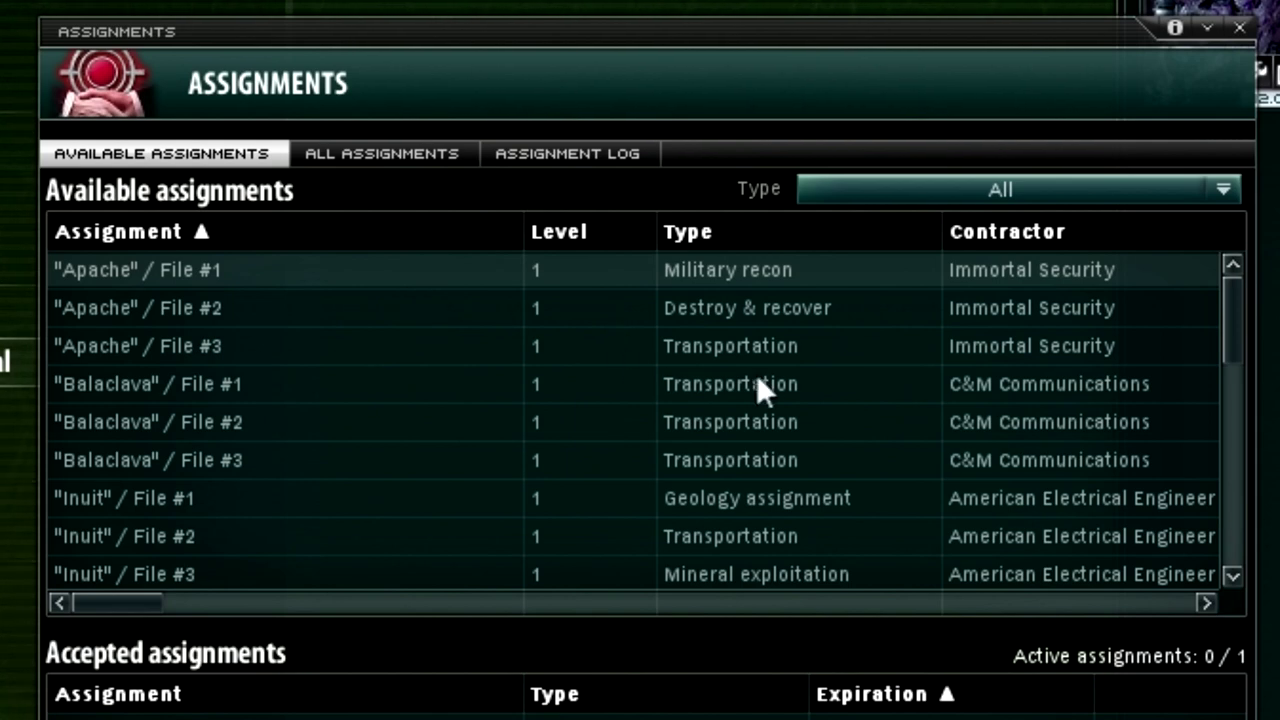
pyautogui.click(1037, 190)
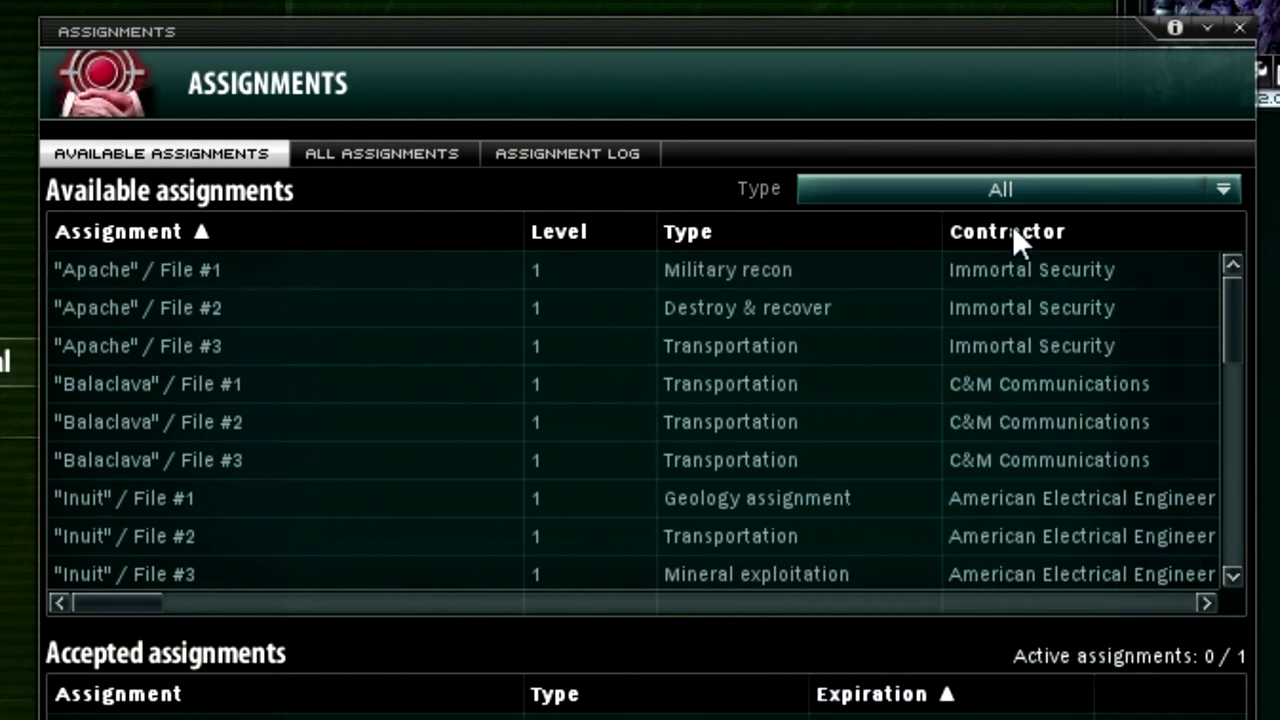
pyautogui.scroll(-1, 643, 420)
pyautogui.scroll(-10, 657, 409)
pyautogui.scroll(-3, 664, 440)
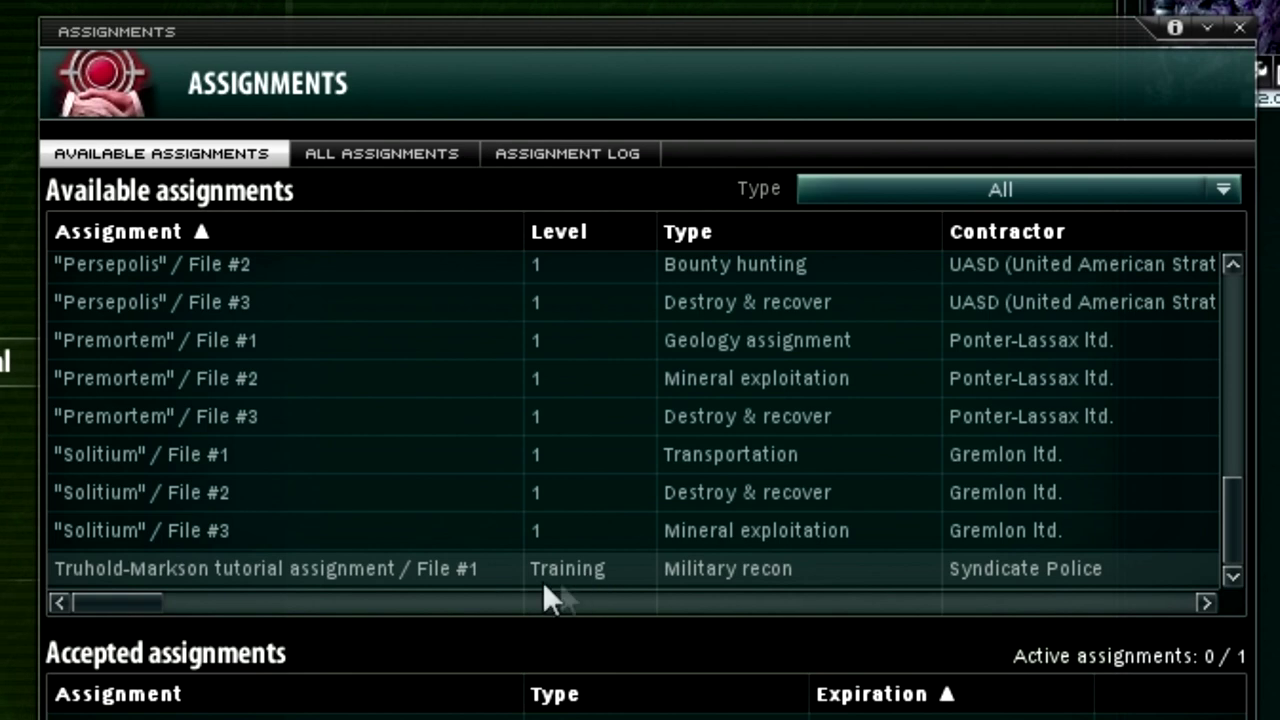
pyautogui.scroll(3, 490, 550)
pyautogui.scroll(5, 520, 510)
pyautogui.scroll(1, 548, 485)
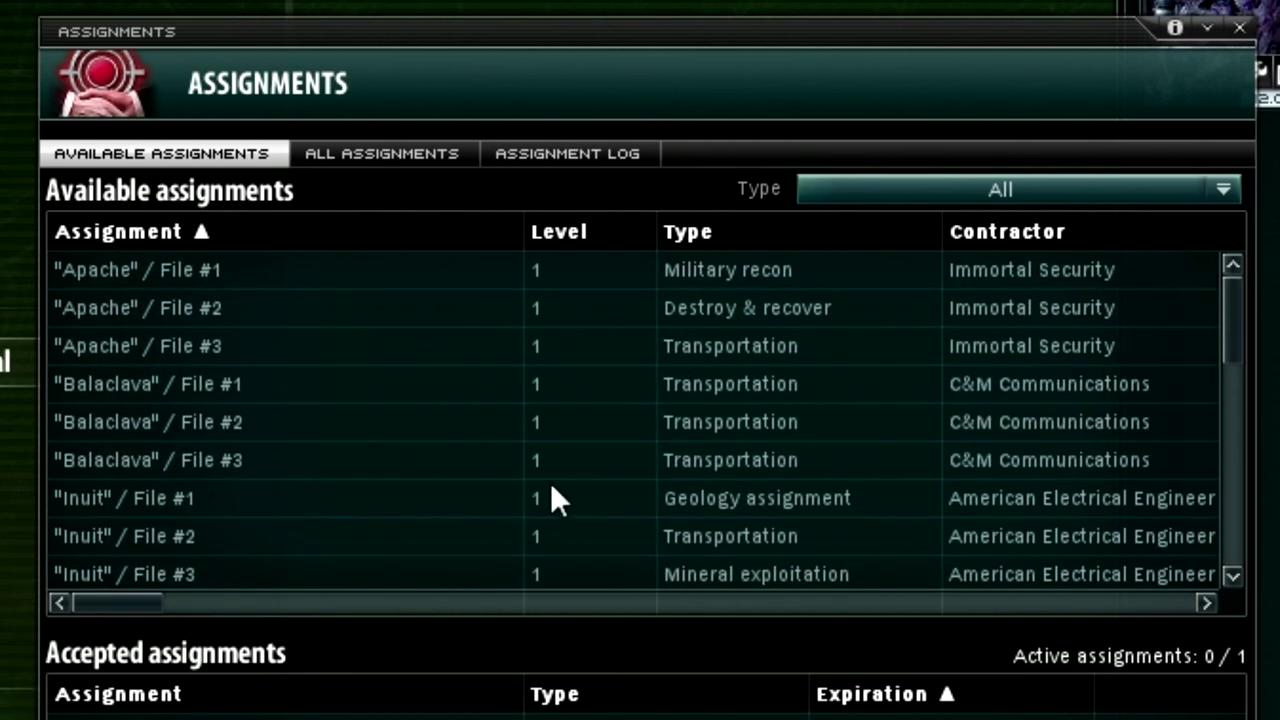
pyautogui.scroll(-10, 550, 481)
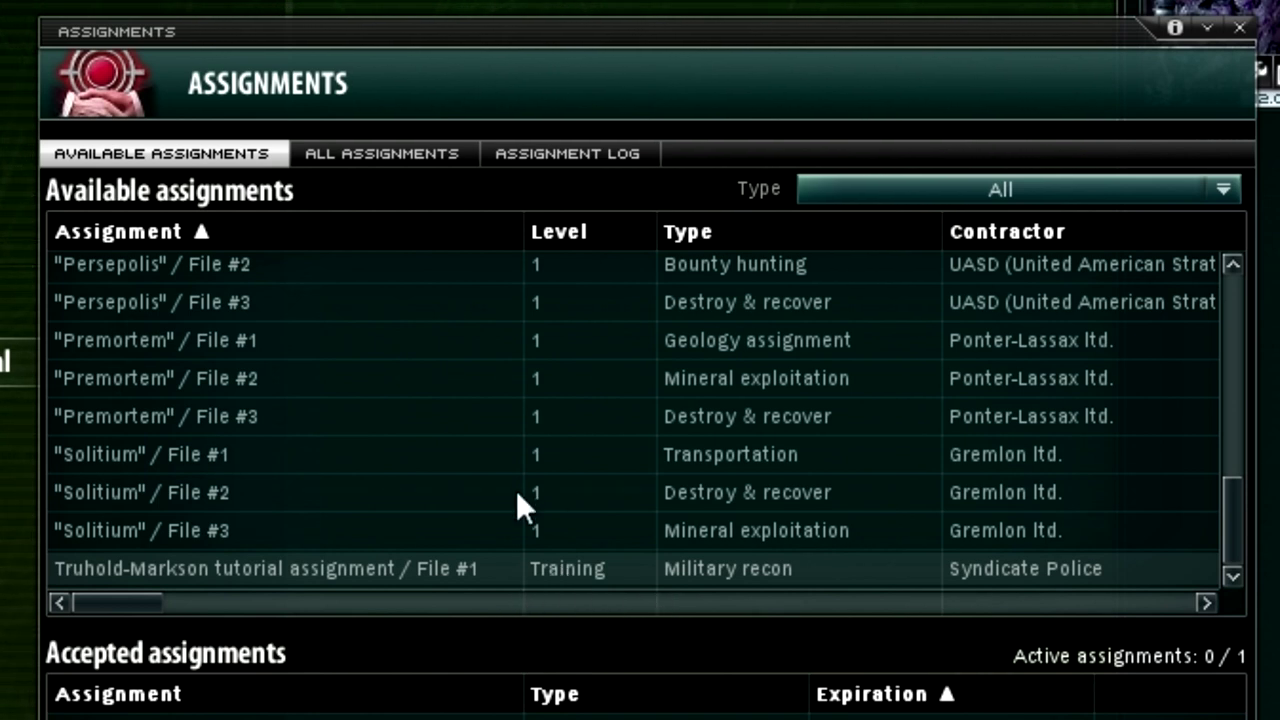
pyautogui.scroll(3, 620, 527)
pyautogui.scroll(3, 565, 315)
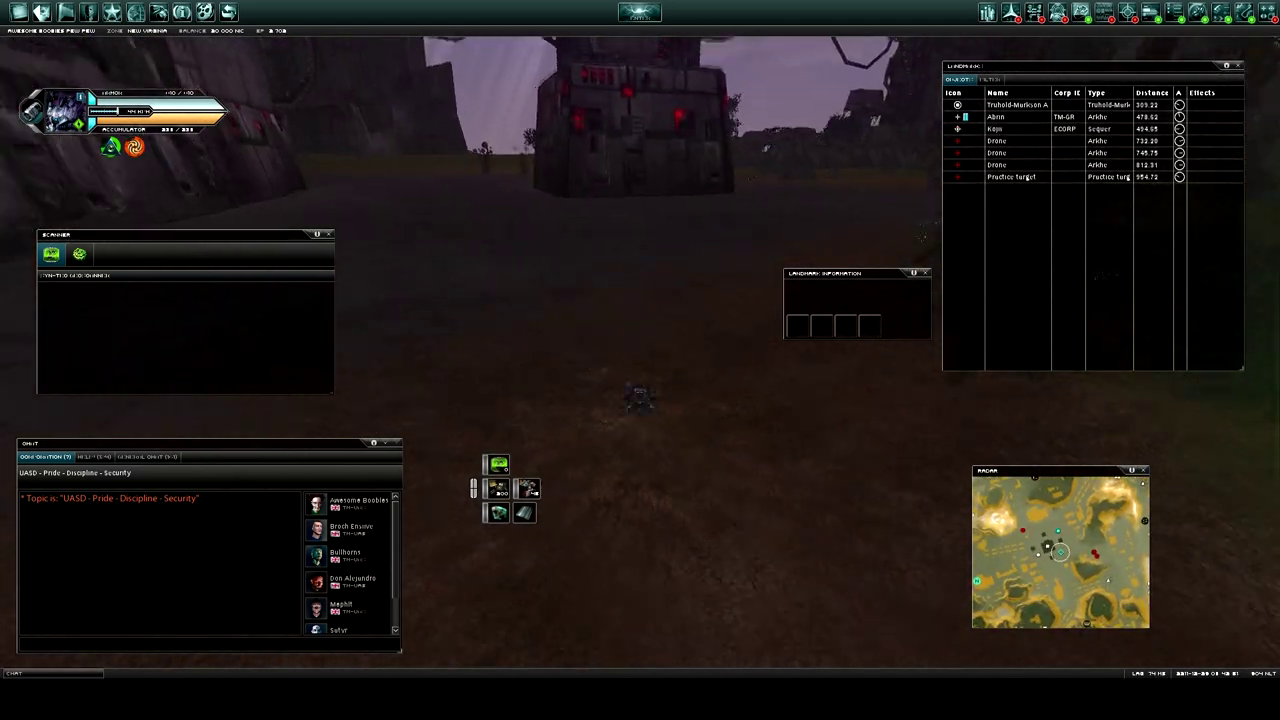
# Close the Landmark information and Scanner windows
pyautogui.moveTo(677, 362); pyautogui.dragTo(707, 347)
pyautogui.click(924, 273)
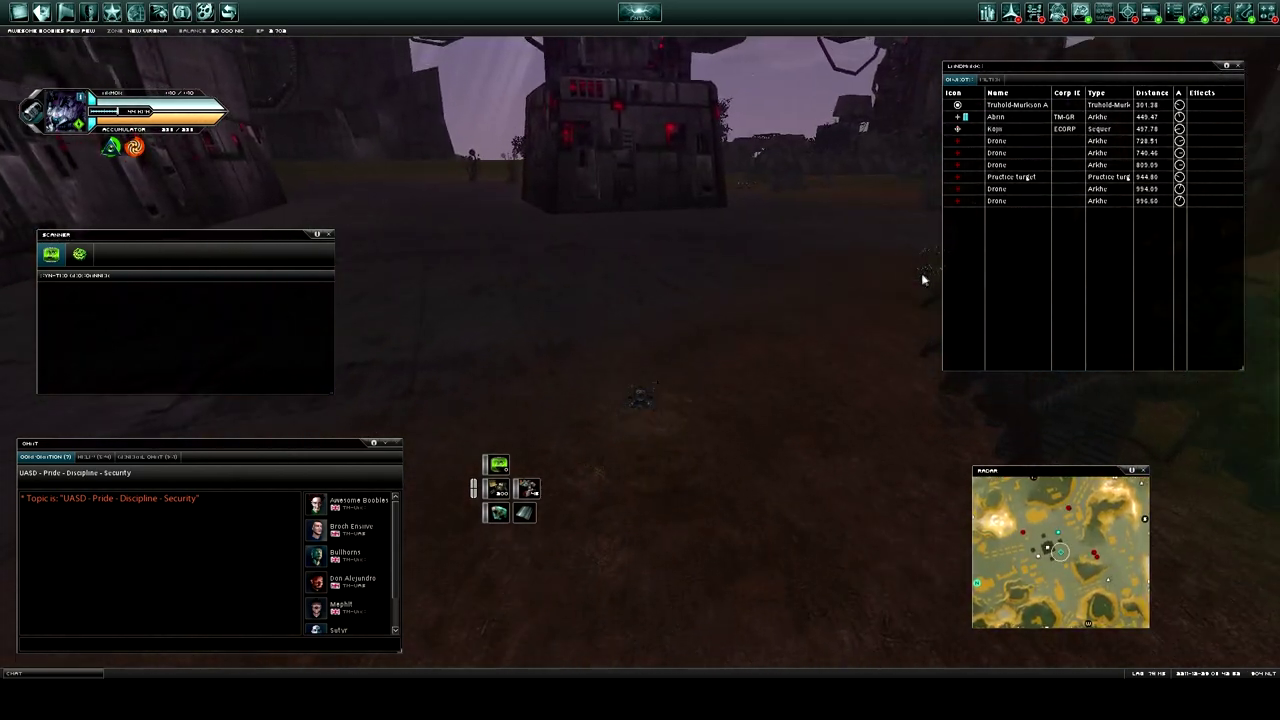
pyautogui.click(328, 234)
# Turn the robot left and right to track and fire at the nearby drones
pyautogui.press('d')
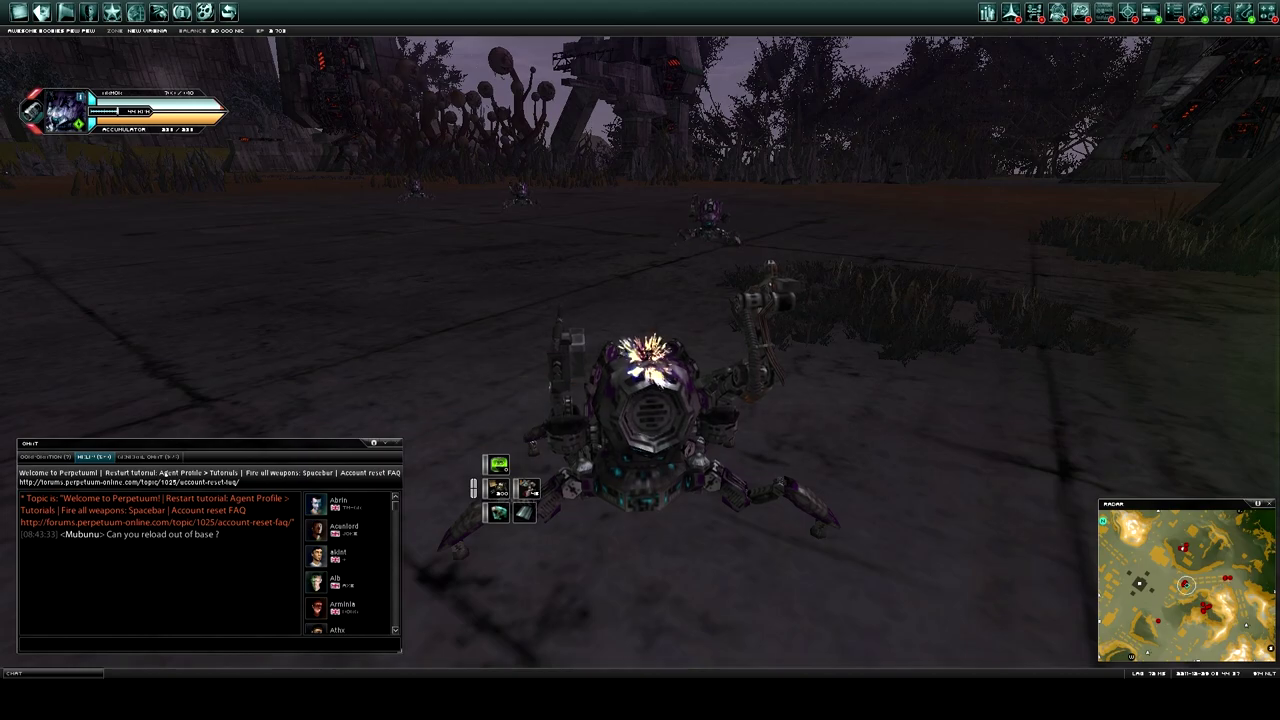
pyautogui.press('d')
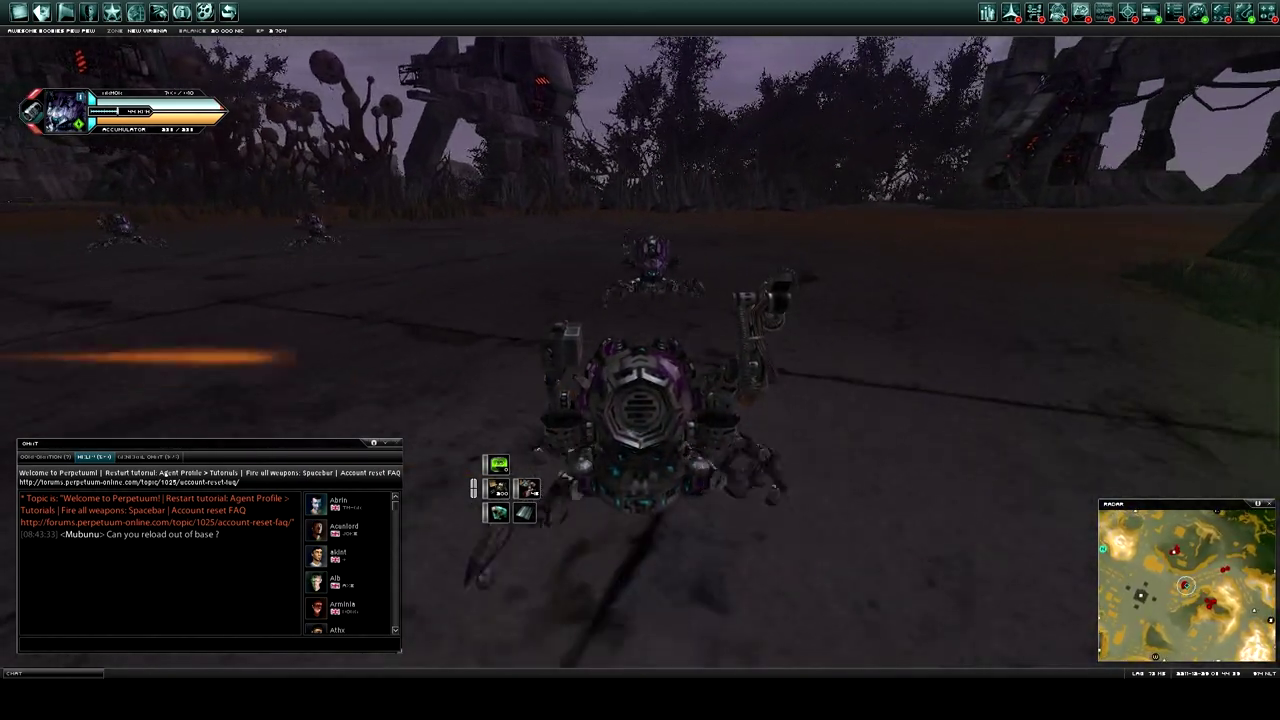
pyautogui.press('a')
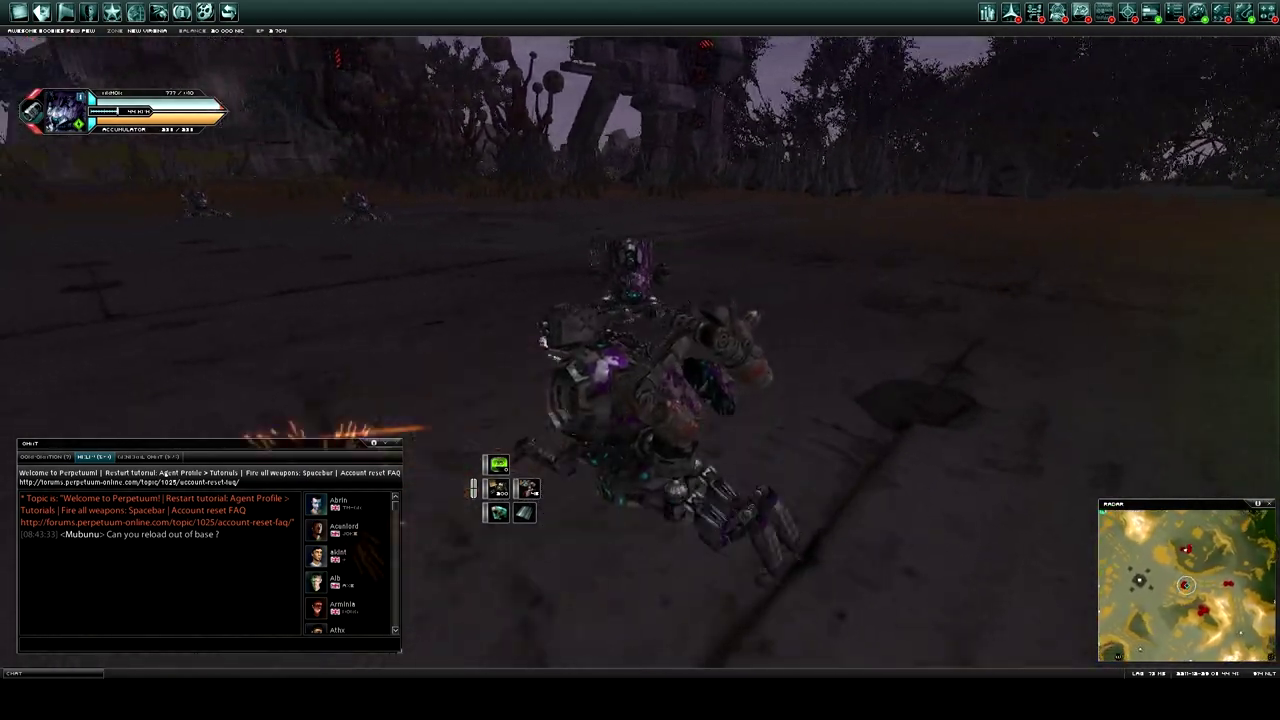
pyautogui.press('d')
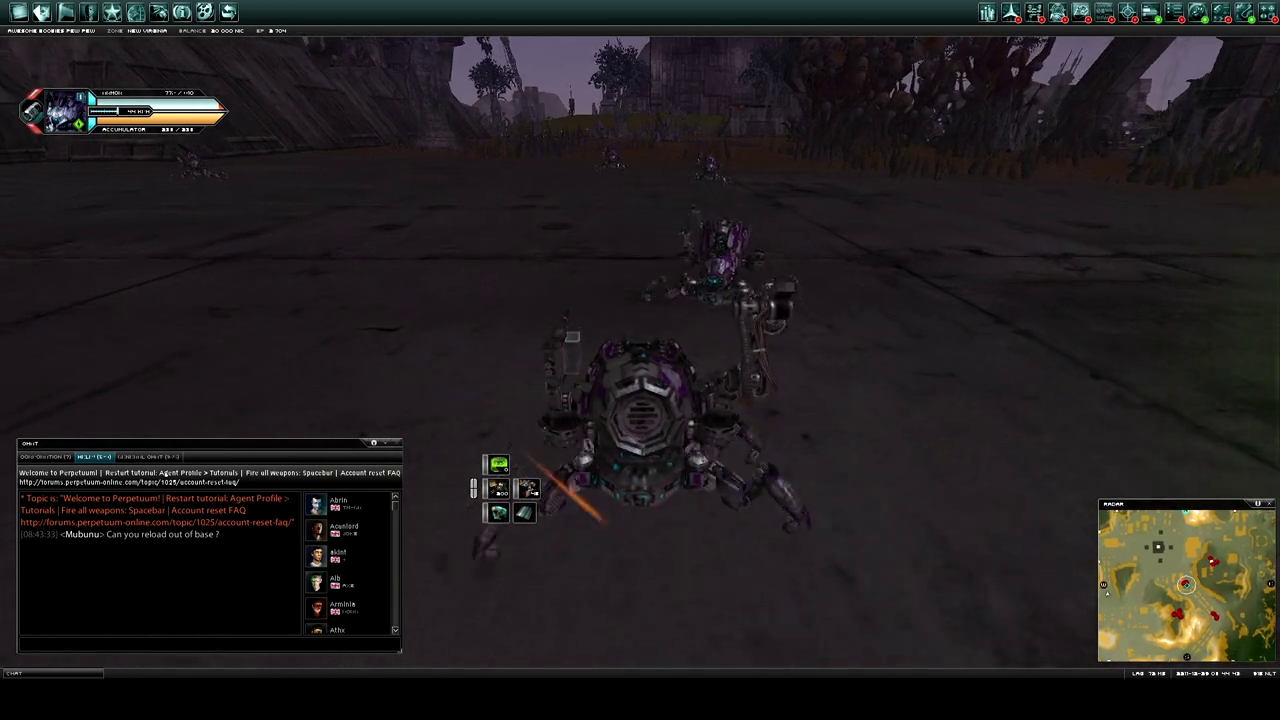
pyautogui.press('d')
pyautogui.press('d')
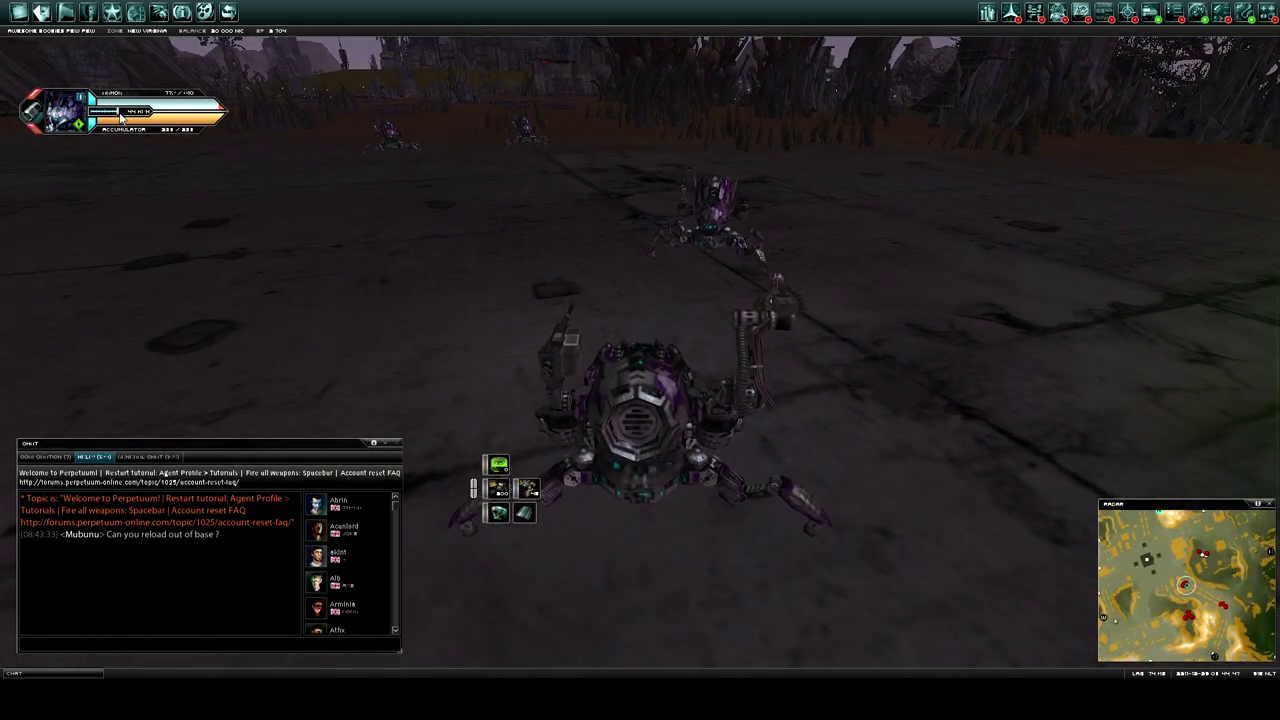
pyautogui.press('d')
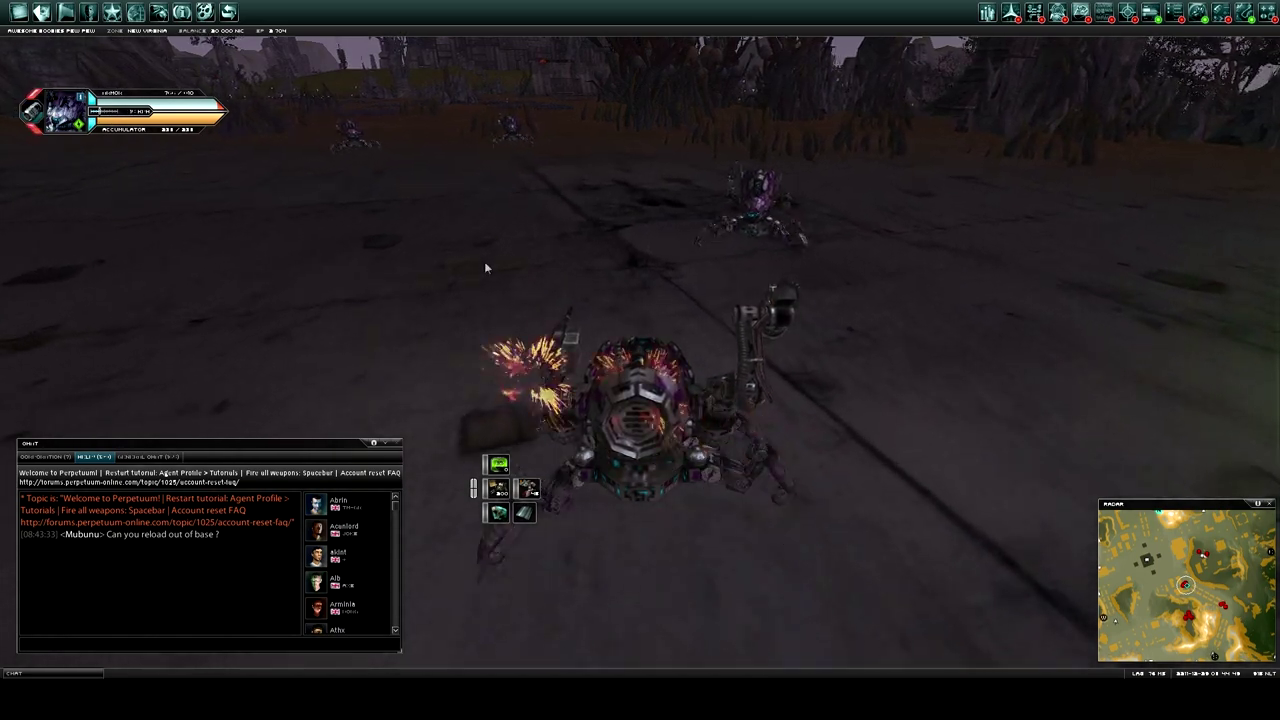